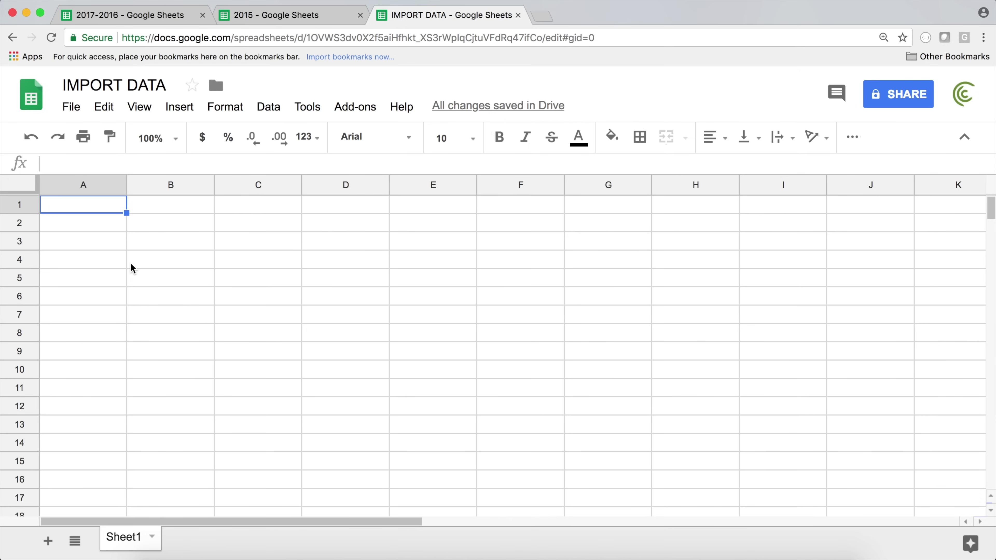
Step: Select empty cells A1:F16 in IMPORT DATA, then switch to the 2015 sales spreadsheet
{"action": "key", "text": "Down"}
{"action": "key", "text": "Down"}
{"action": "key", "text": "Down"}
{"action": "key", "text": "Down"}
{"action": "key", "text": "Down"}
{"action": "key", "text": "Down"}
{"action": "key", "text": "Down"}
{"action": "key", "text": "Down"}
{"action": "key", "text": "Right"}
{"action": "key", "text": "Right"}
{"action": "key", "text": "Right"}
{"action": "key", "text": "Right"}
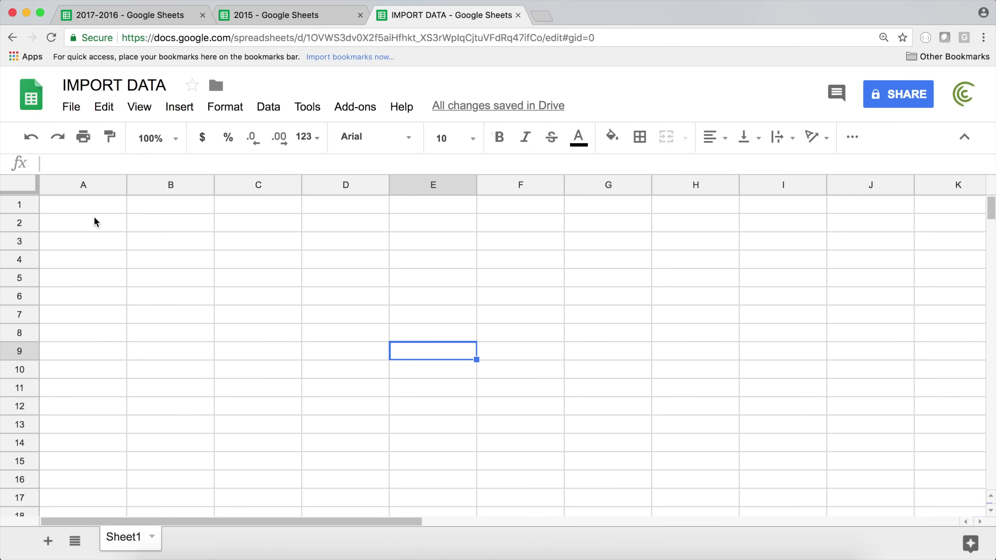
{"action": "left_click_drag", "start_coordinate": [91, 211], "coordinate": [416, 349]}
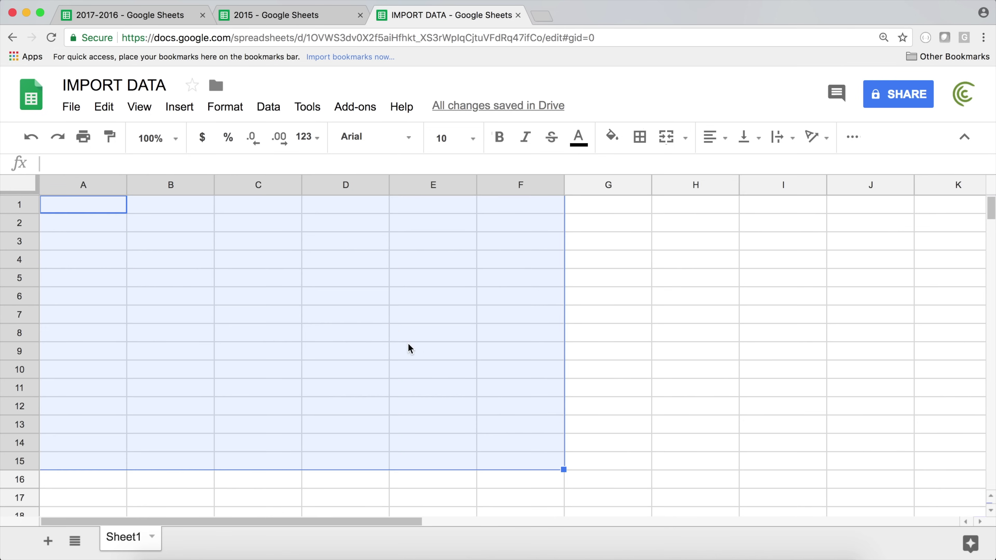
{"action": "left_click", "coordinate": [408, 344]}
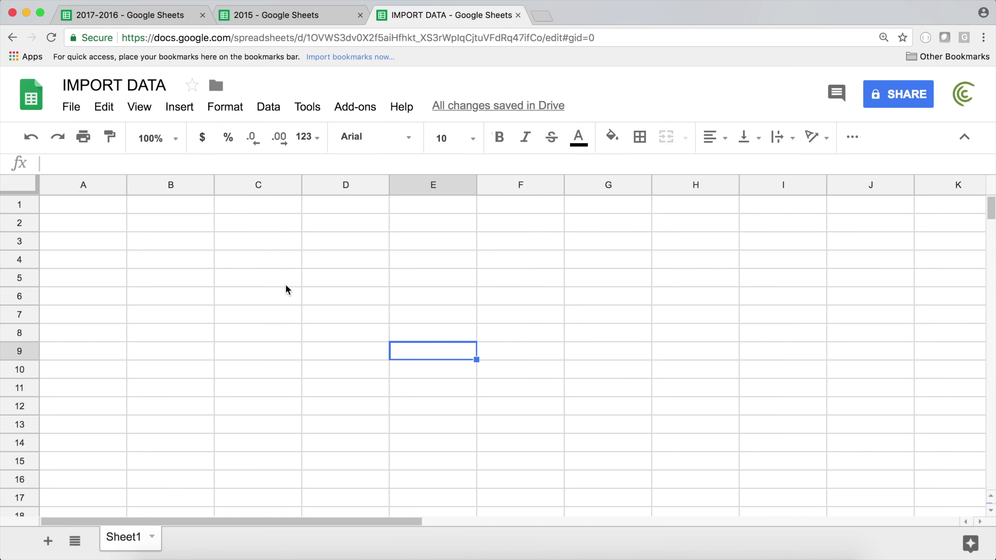
{"action": "left_click", "coordinate": [260, 16]}
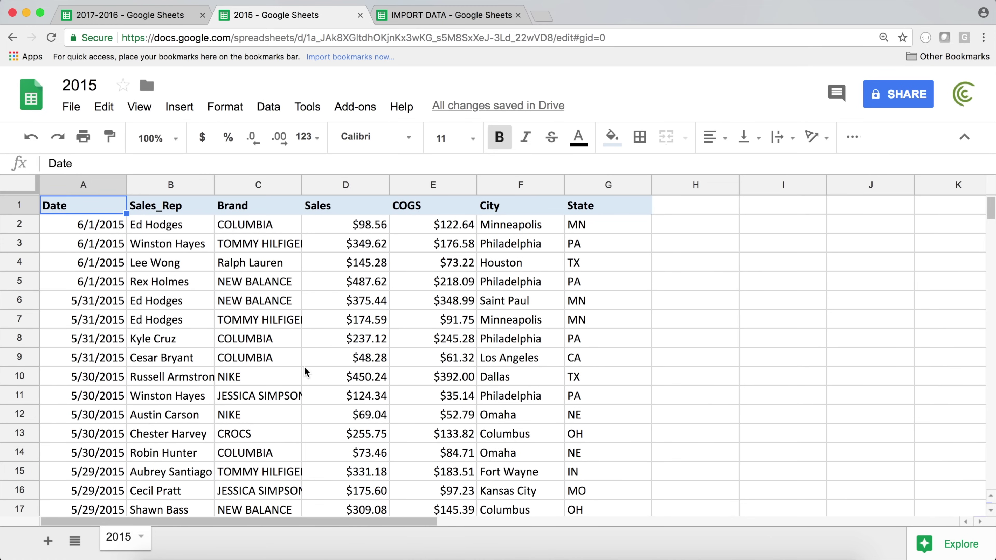
Step: Review the 2015 data block and the 2016 and 2017 sheets, then return to IMPORT DATA
{"action": "left_click_drag", "start_coordinate": [97, 212], "coordinate": [595, 455]}
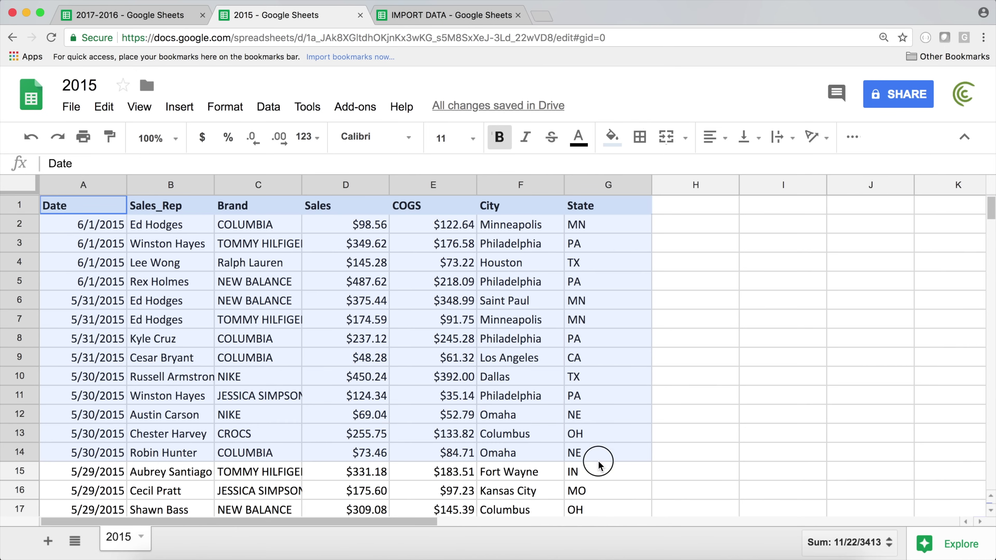
{"action": "left_click", "coordinate": [127, 20]}
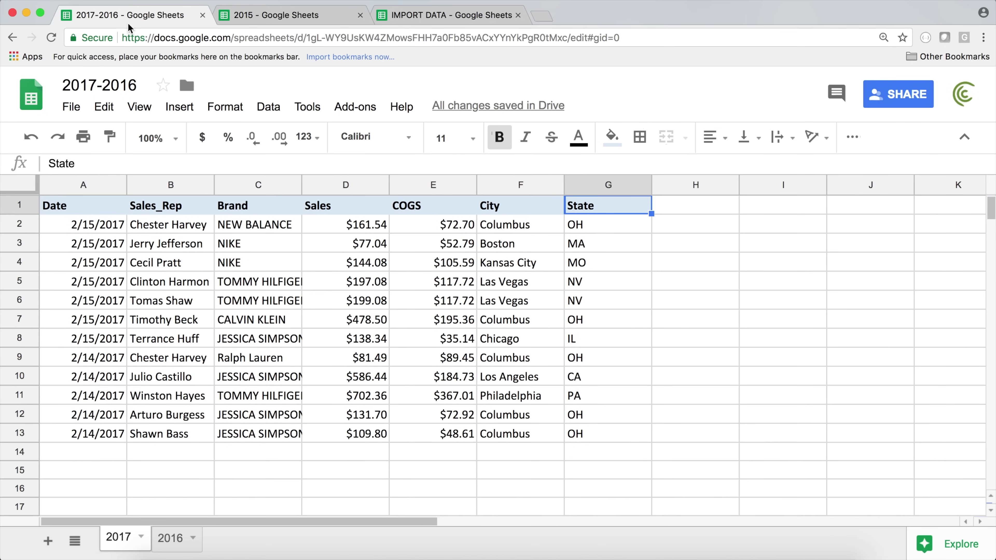
{"action": "left_click", "coordinate": [169, 538]}
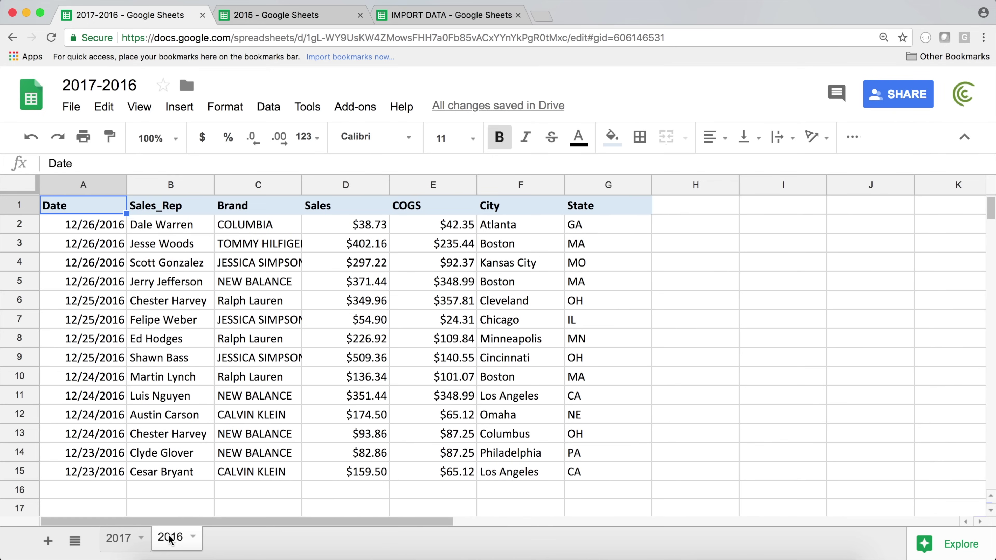
{"action": "left_click", "coordinate": [125, 541]}
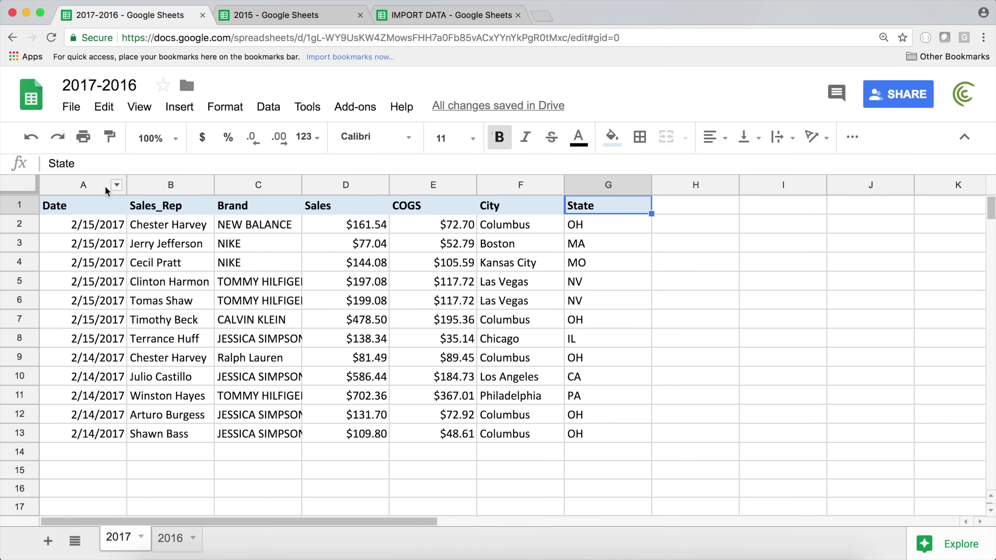
{"action": "left_click", "coordinate": [96, 211]}
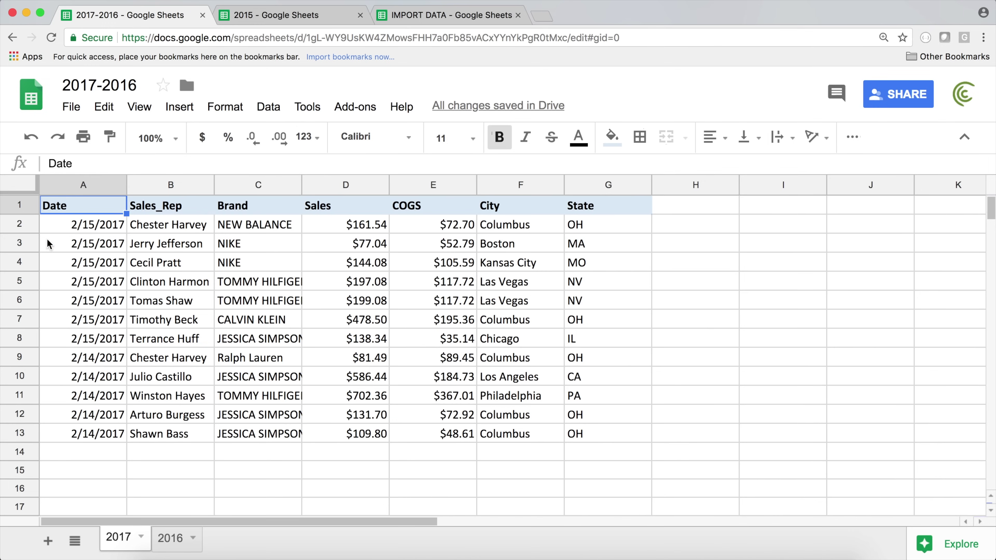
{"action": "left_click", "coordinate": [462, 17]}
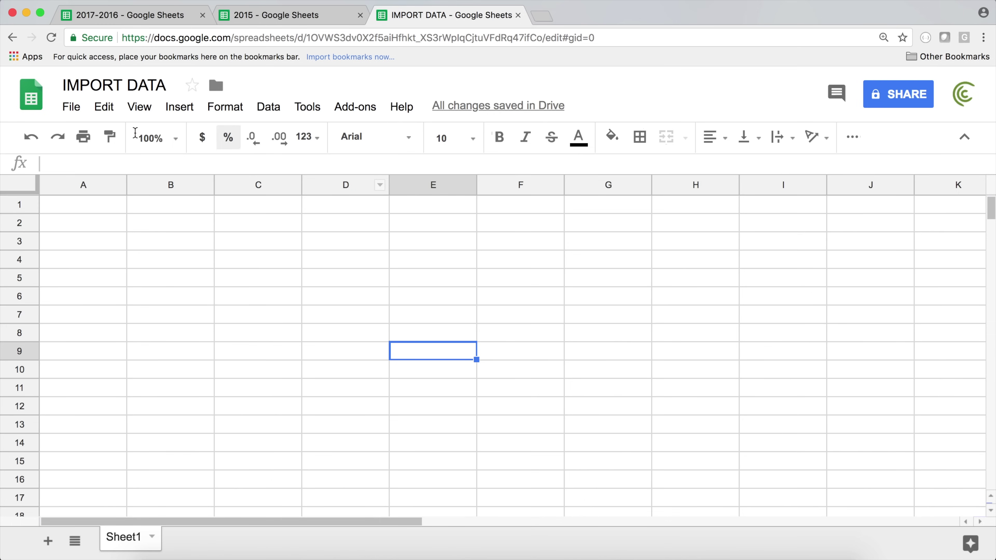
Step: In cell A1, type =IMPORT and accept the IMPORTRANGE suggestion
{"action": "left_click", "coordinate": [75, 211]}
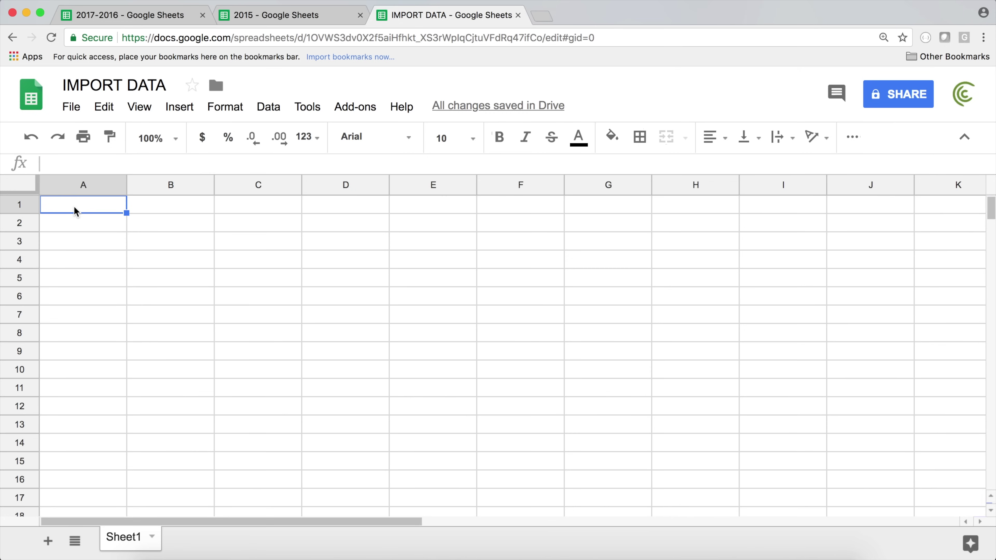
{"action": "type", "text": "="}
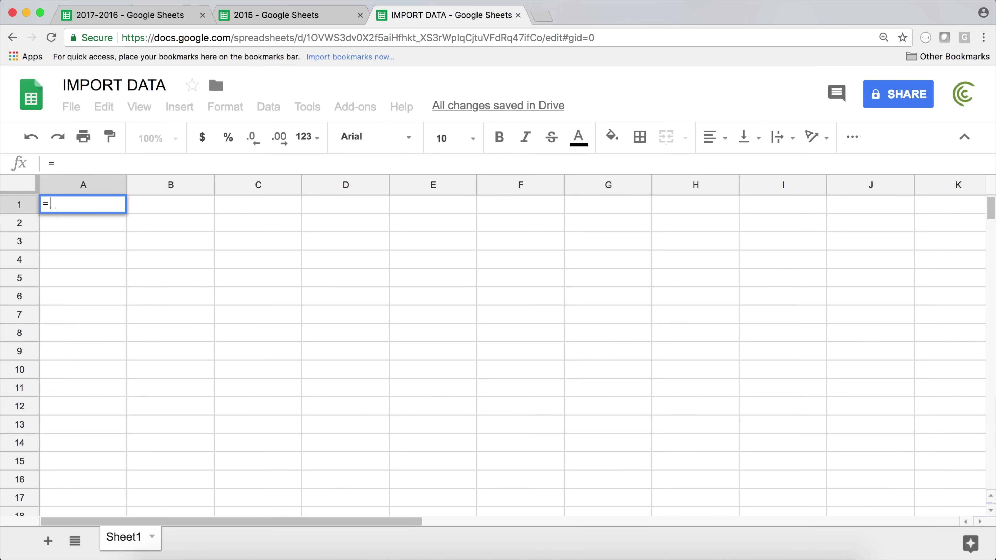
{"action": "type", "text": "IMPORT"}
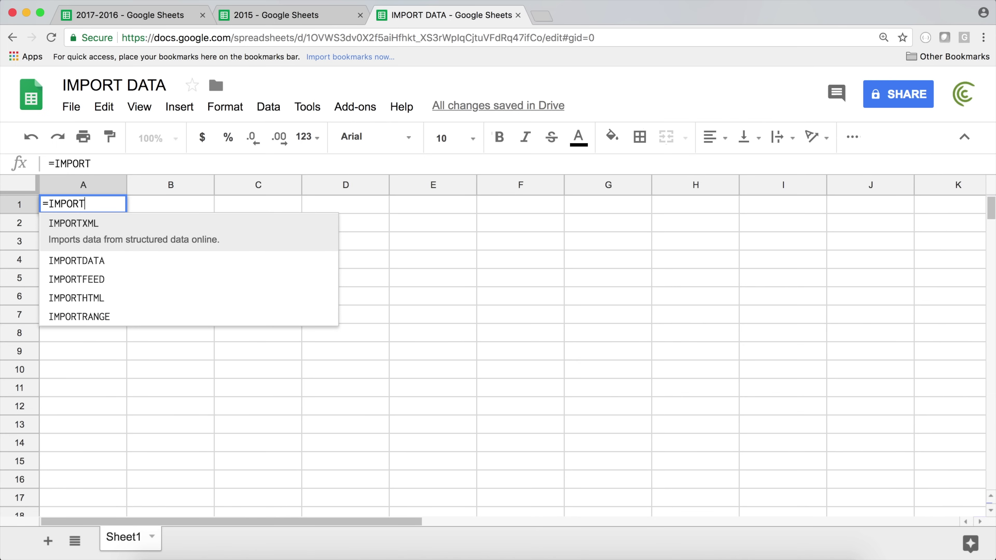
{"action": "key", "text": "Down"}
{"action": "key", "text": "Down"}
{"action": "key", "text": "Down"}
{"action": "key", "text": "Down"}
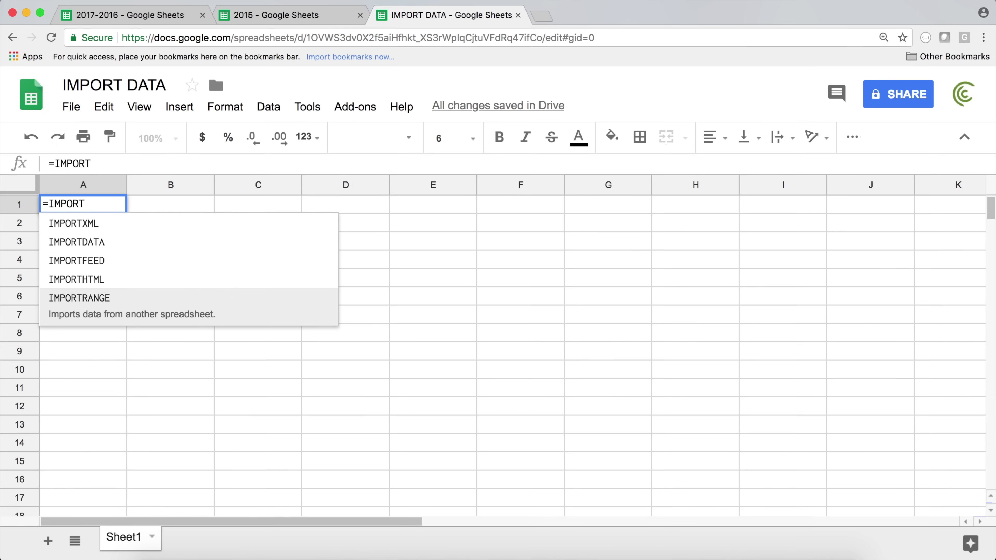
{"action": "key", "text": "Tab"}
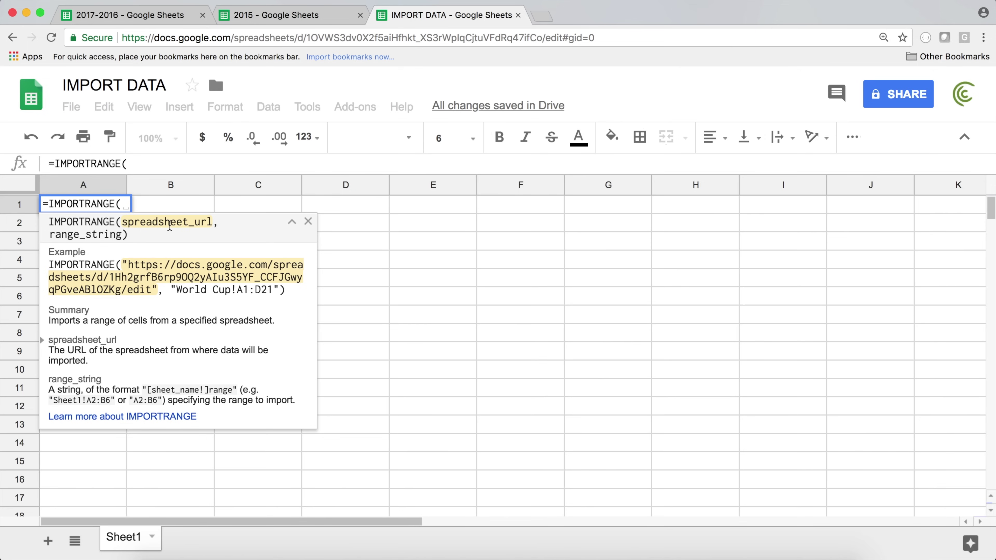
Step: Paste the 2017-2016 spreadsheet's URL in quotes as IMPORTRANGE's first argument
{"action": "type", "text": "\"\""}
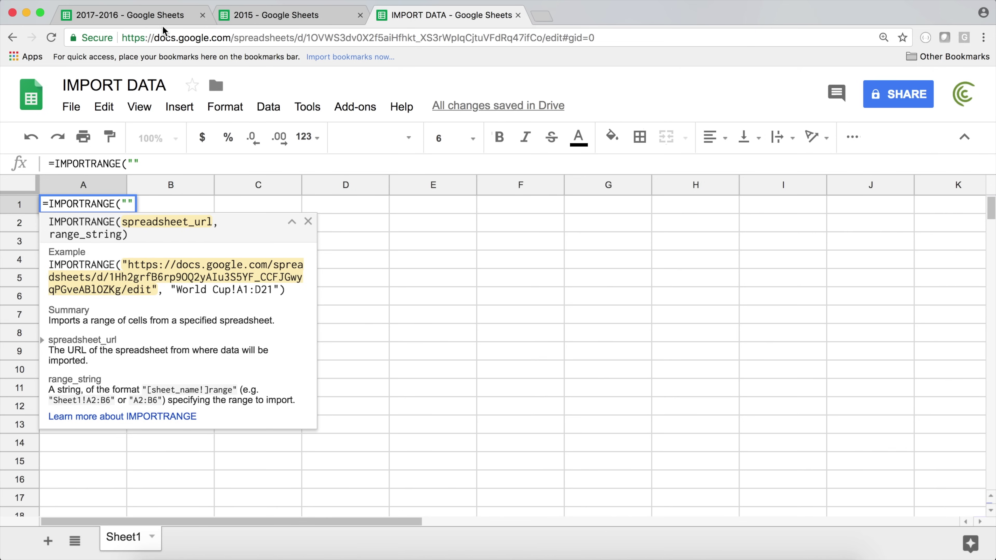
{"action": "left_click", "coordinate": [158, 20]}
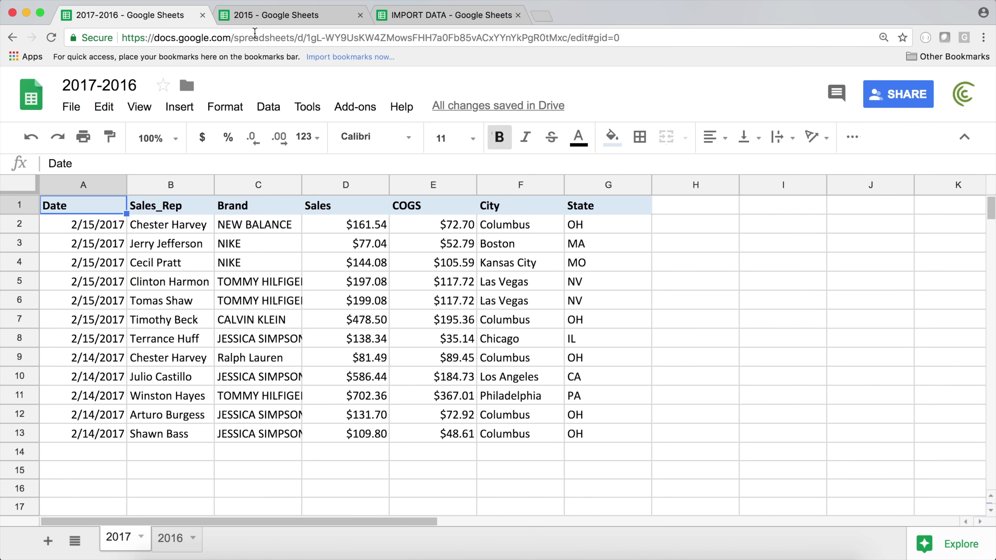
{"action": "left_click", "coordinate": [273, 37]}
{"action": "key", "text": "super+c"}
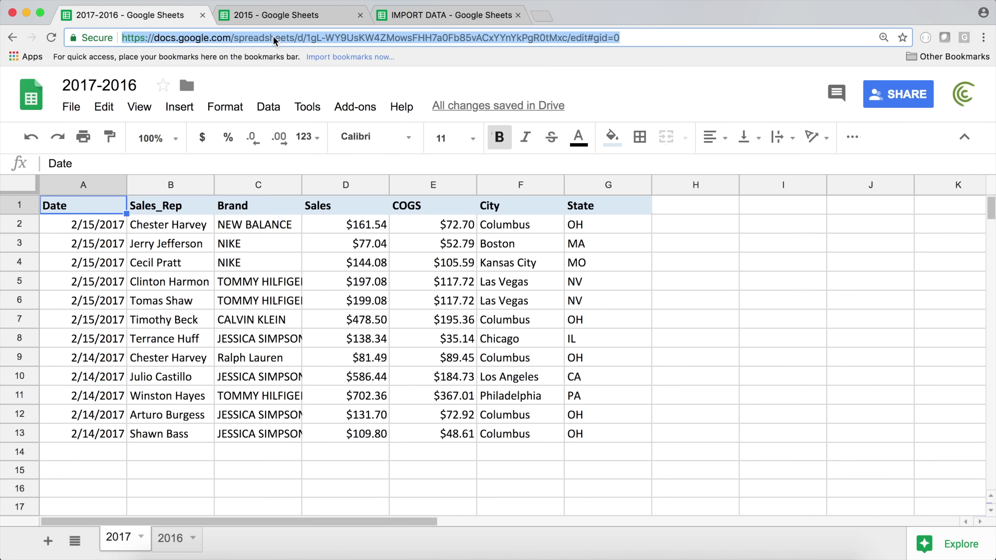
{"action": "left_click", "coordinate": [413, 16]}
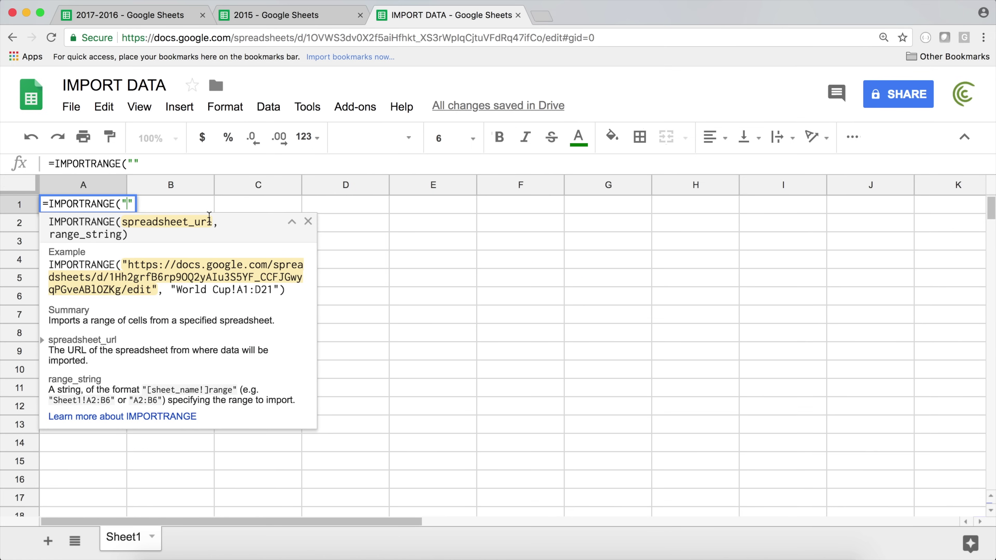
{"action": "key", "text": "super+v"}
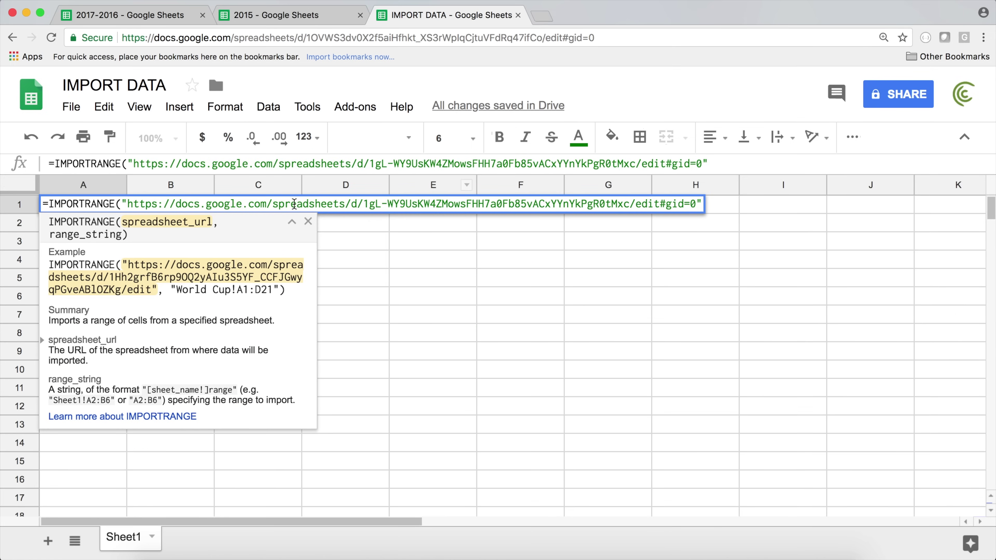
{"action": "key", "text": "Right"}
{"action": "type", "text": ","}
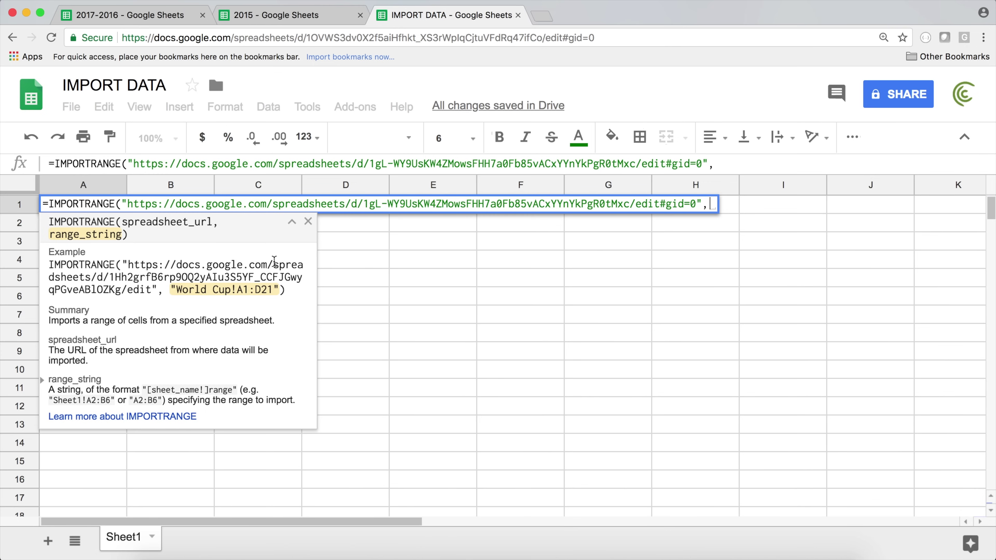
Step: Add the range "A1:G13", close the parenthesis and commit the formula
{"action": "left_click", "coordinate": [142, 16]}
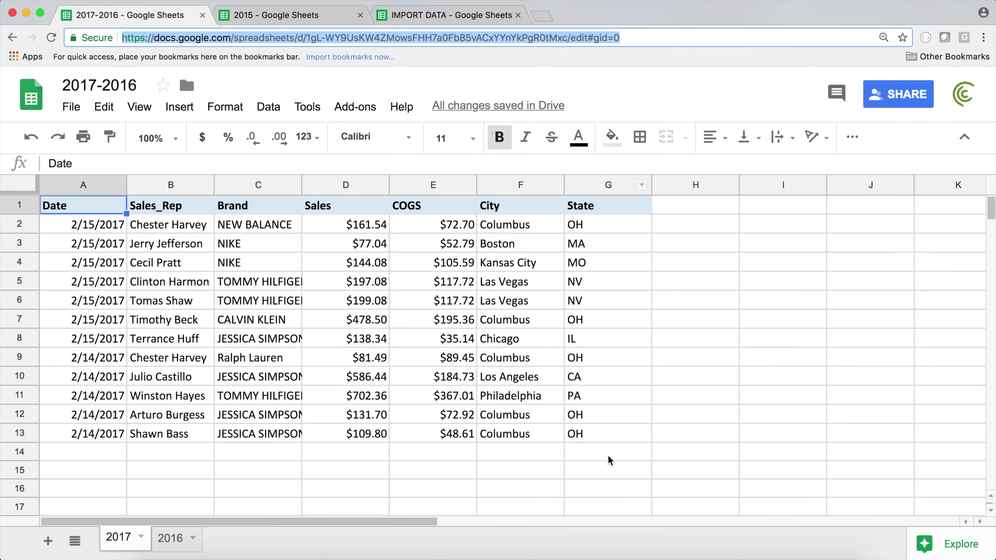
{"action": "left_click", "coordinate": [456, 17]}
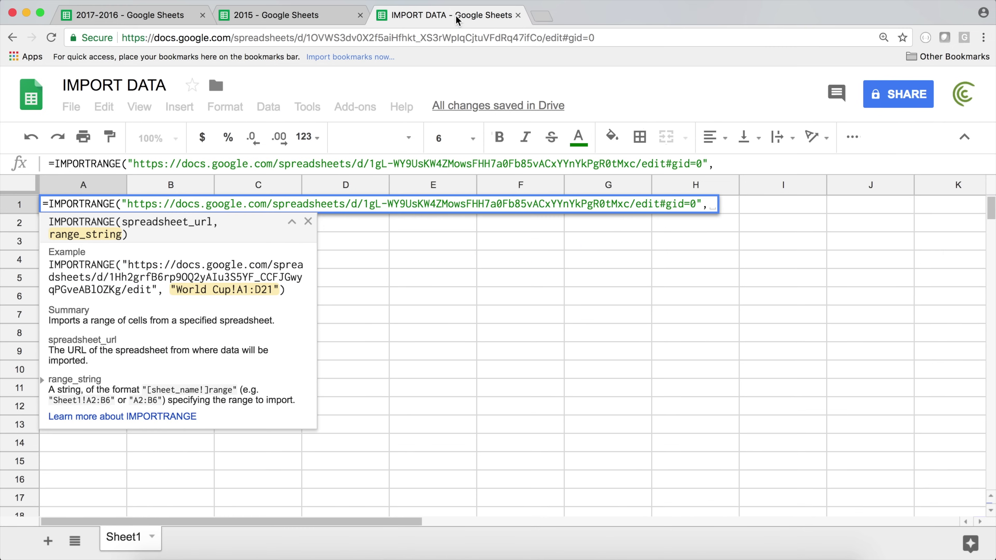
{"action": "type", "text": "\""}
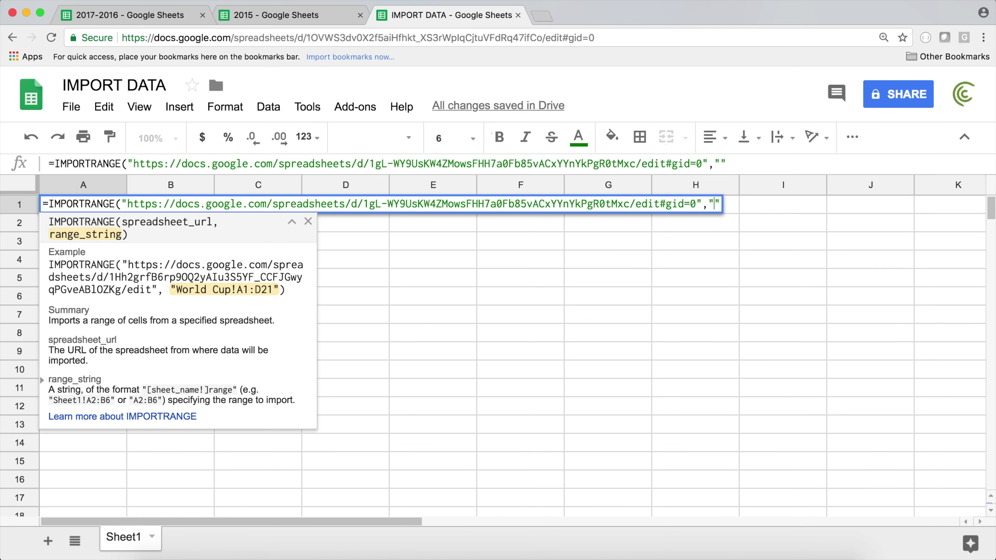
{"action": "type", "text": "A1:"}
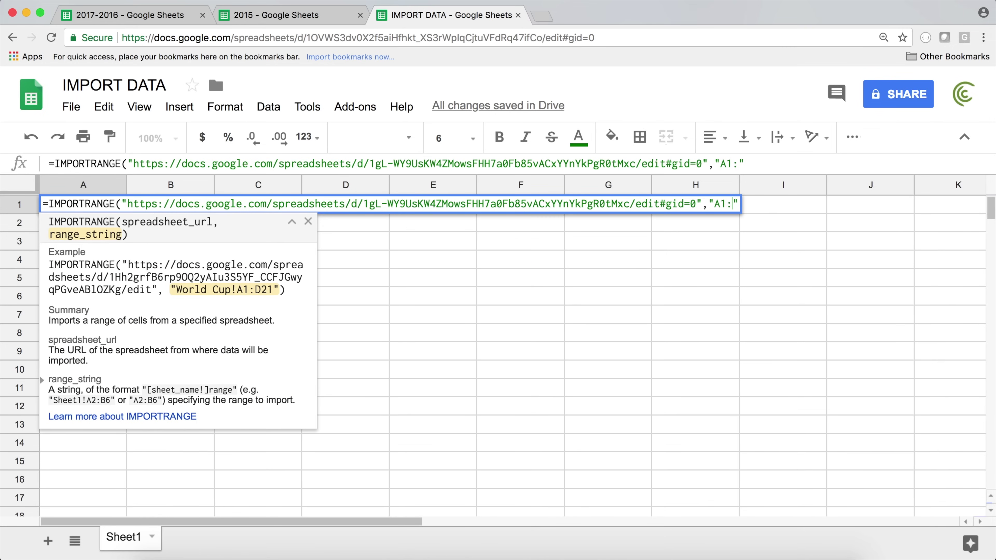
{"action": "type", "text": "G13"}
{"action": "key", "text": "Right"}
{"action": "type", "text": ")"}
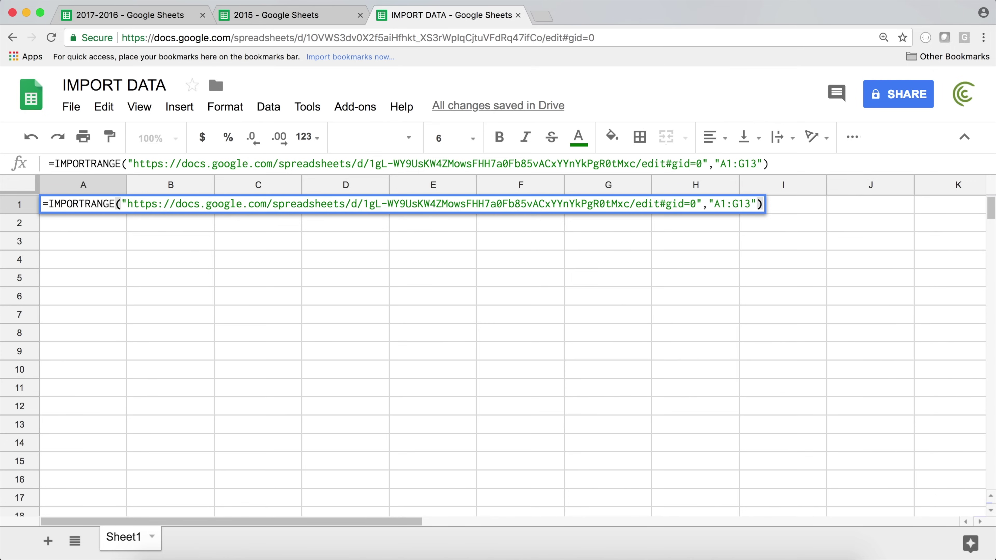
{"action": "key", "text": "Return"}
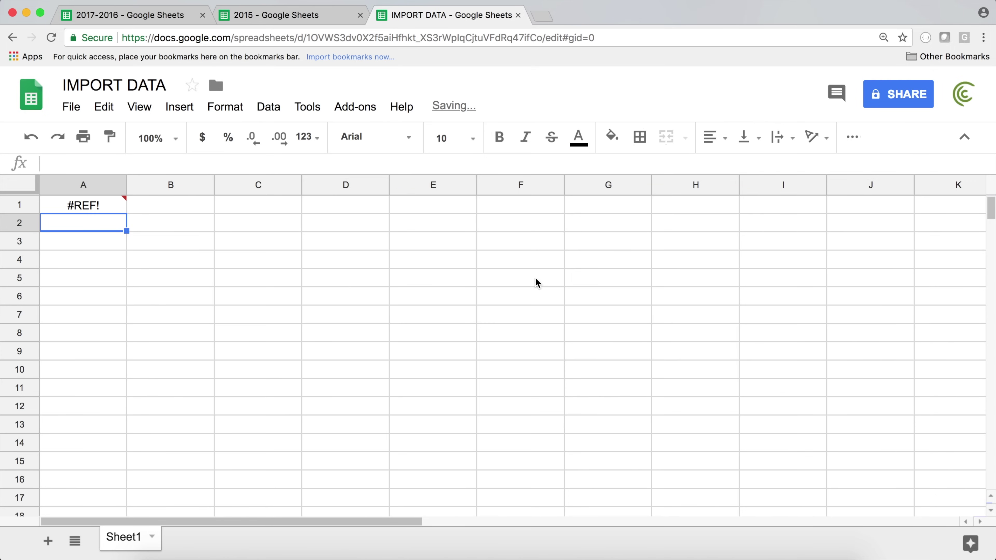
Step: Allow IMPORT DATA access to the 2017-2016 spreadsheet from A1's #REF! popup
{"action": "mouse_move", "coordinate": [100, 212]}
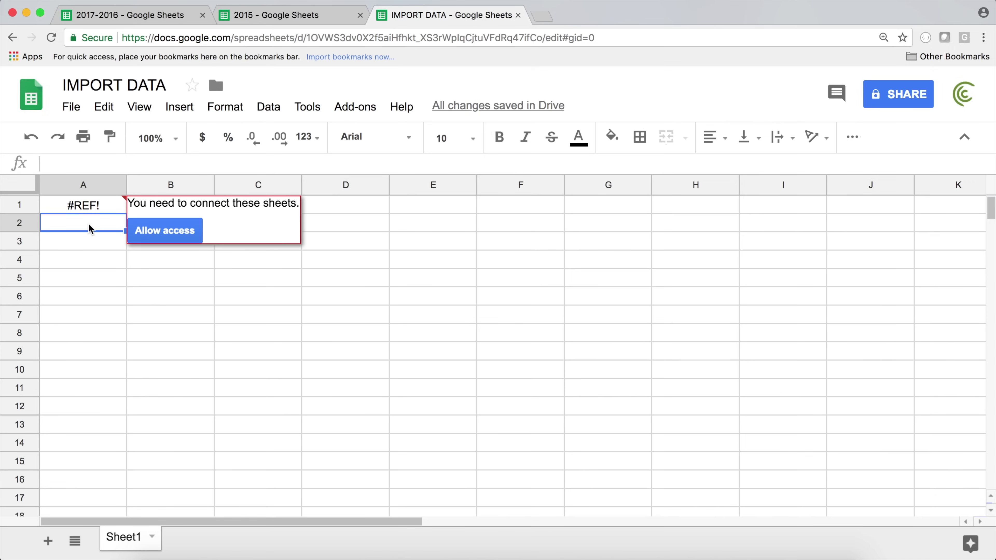
{"action": "left_click", "coordinate": [90, 210]}
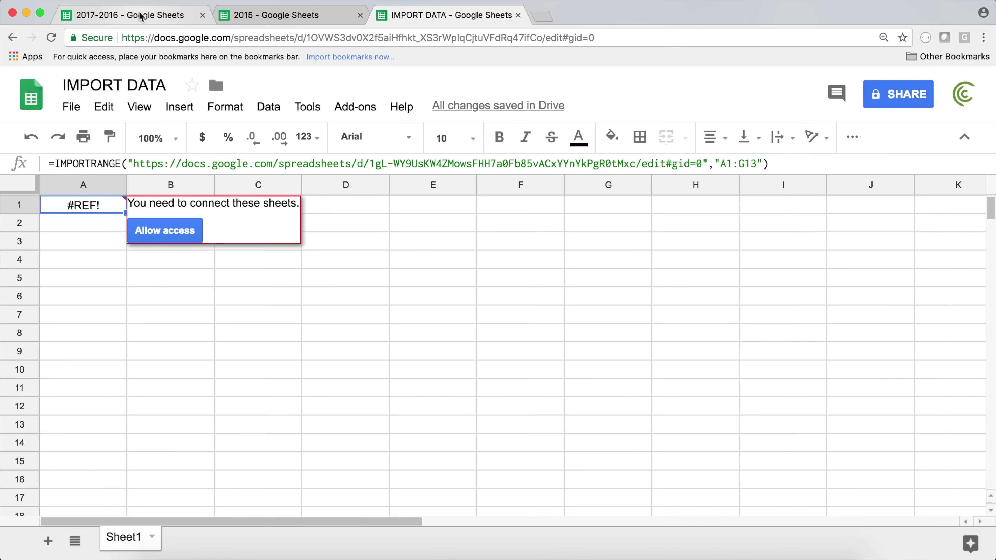
{"action": "left_click", "coordinate": [171, 234]}
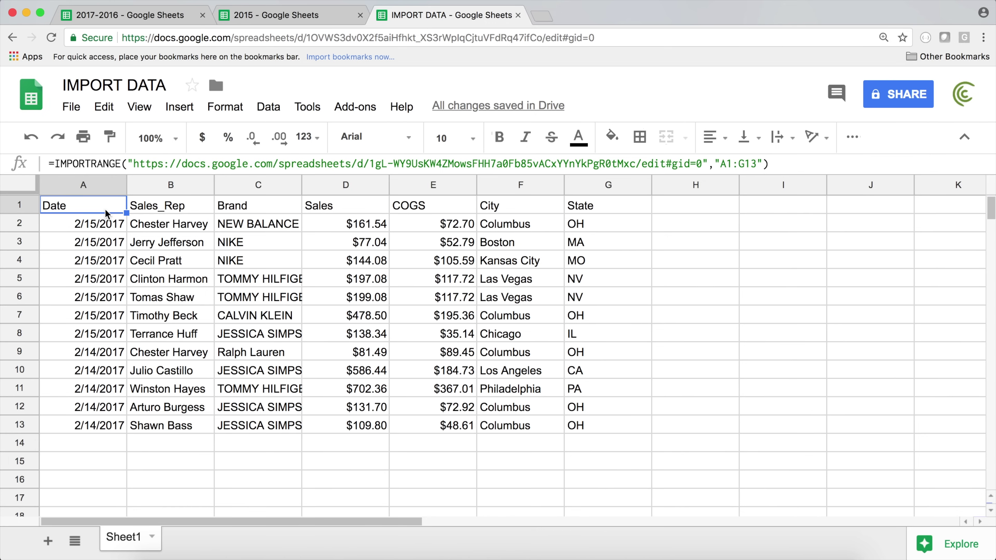
Step: Compare the imported header row A1:G1 with the 2017 source, then select cell A16
{"action": "left_click", "coordinate": [141, 17]}
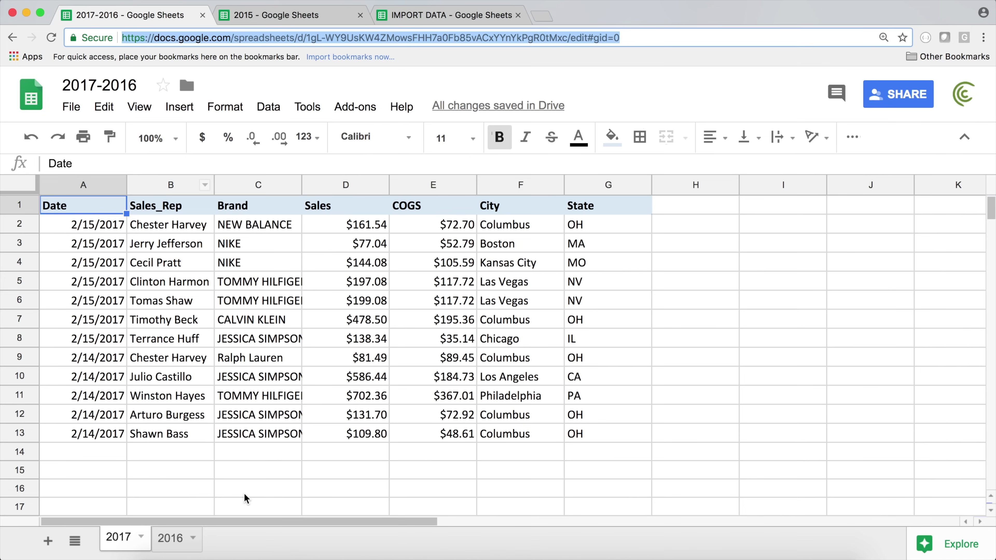
{"action": "left_click", "coordinate": [433, 17]}
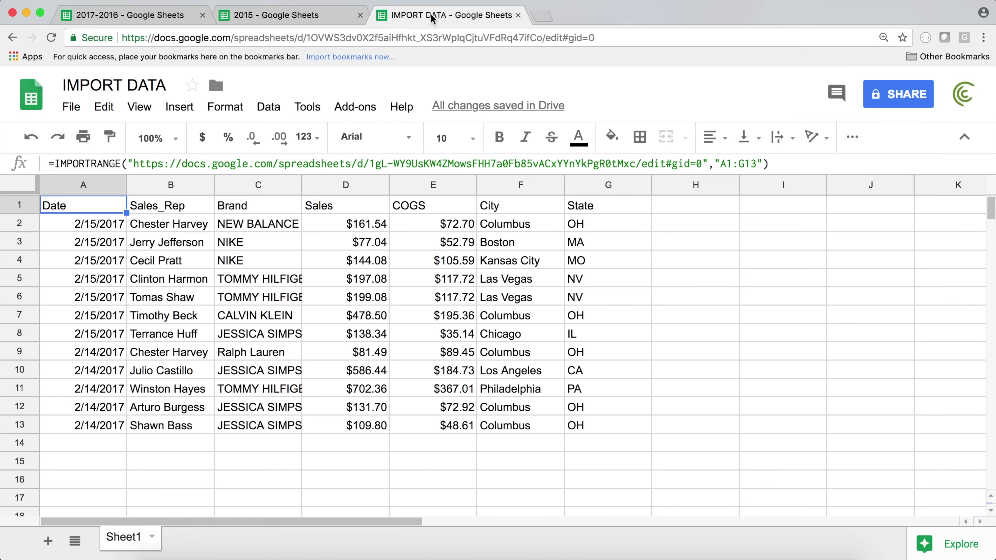
{"action": "left_click_drag", "start_coordinate": [99, 213], "coordinate": [637, 209]}
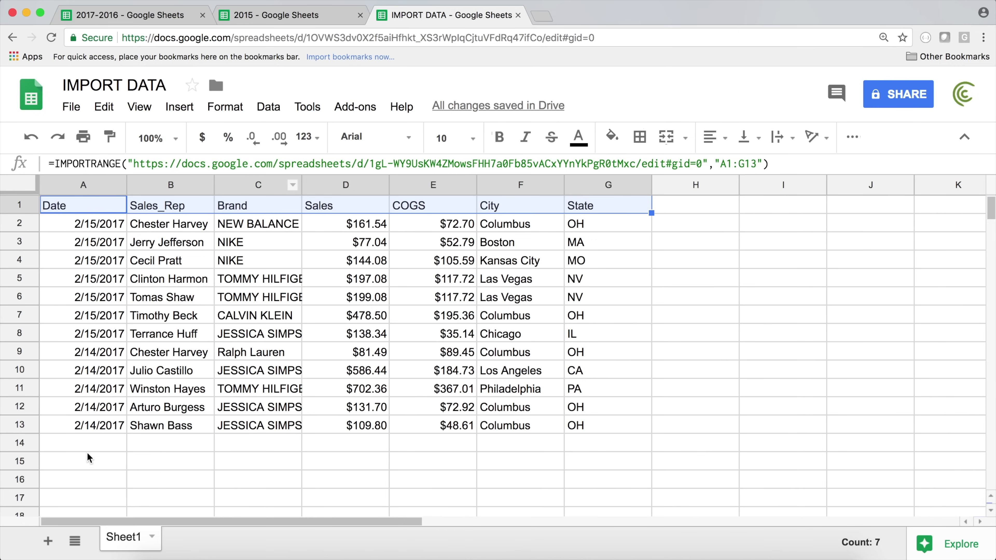
{"action": "left_click", "coordinate": [178, 14]}
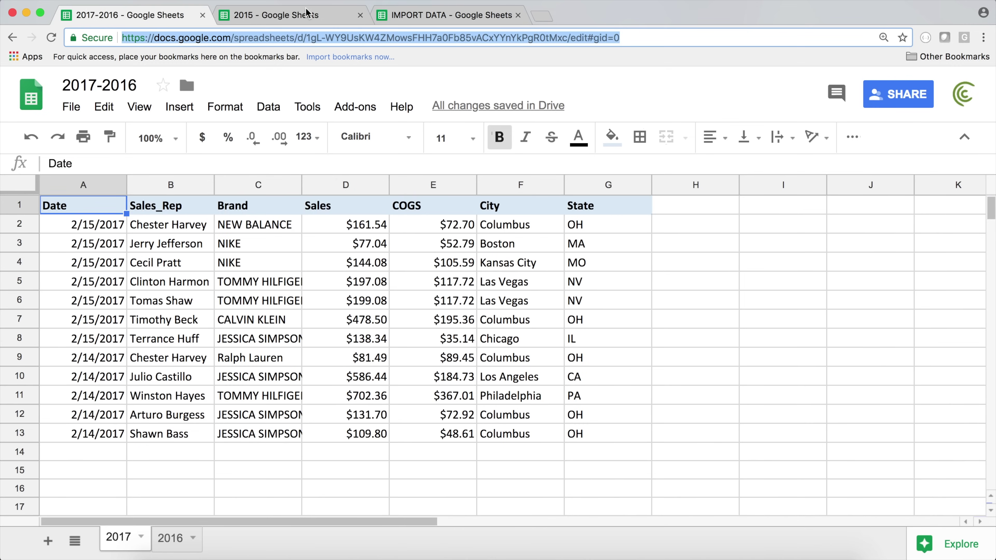
{"action": "left_click", "coordinate": [418, 15]}
{"action": "left_click", "coordinate": [100, 482]}
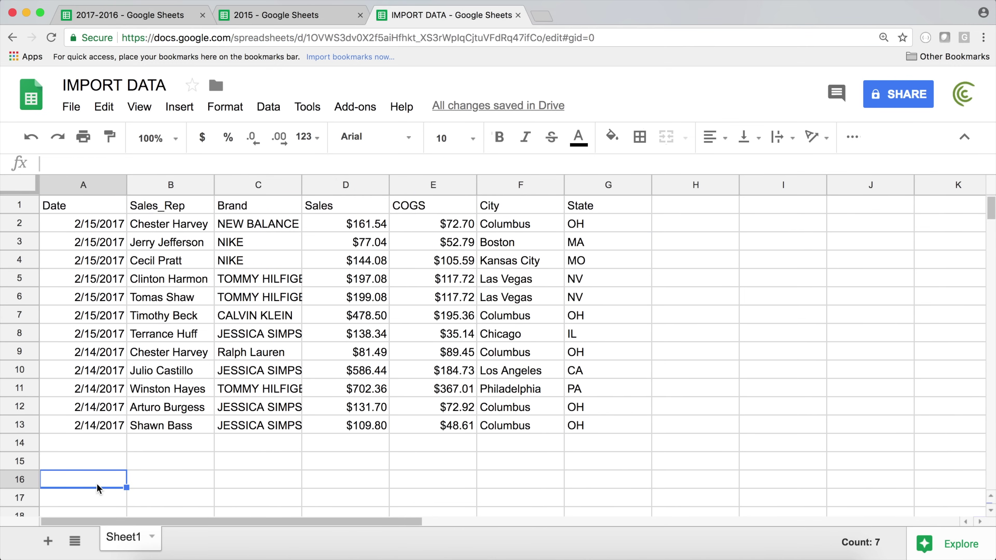
Step: Enter an IMPORTRANGE in A16 with the pasted source URL and a small A1:C3-style range
{"action": "type", "text": "=impo"}
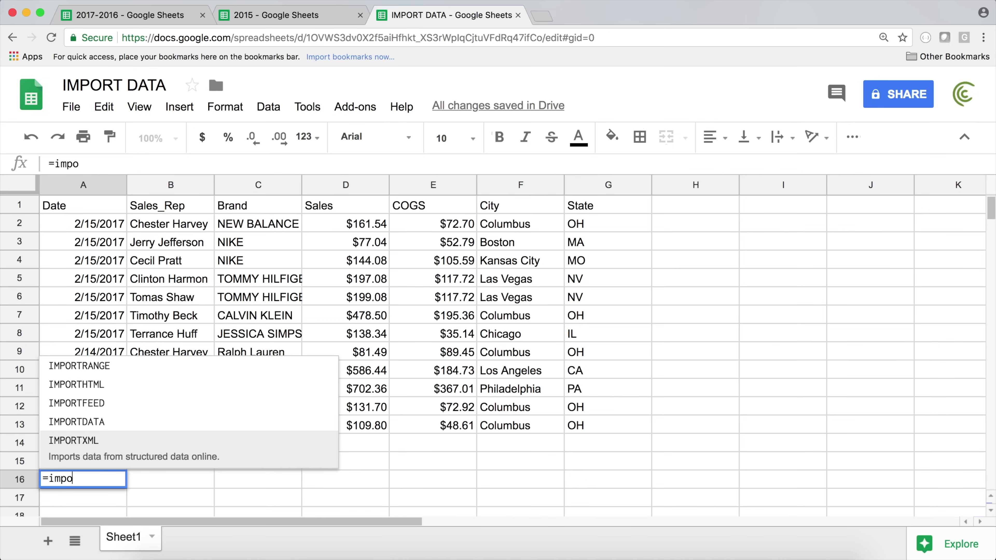
{"action": "key", "text": "Up"}
{"action": "key", "text": "Up"}
{"action": "key", "text": "Up"}
{"action": "key", "text": "Up"}
{"action": "key", "text": "Tab"}
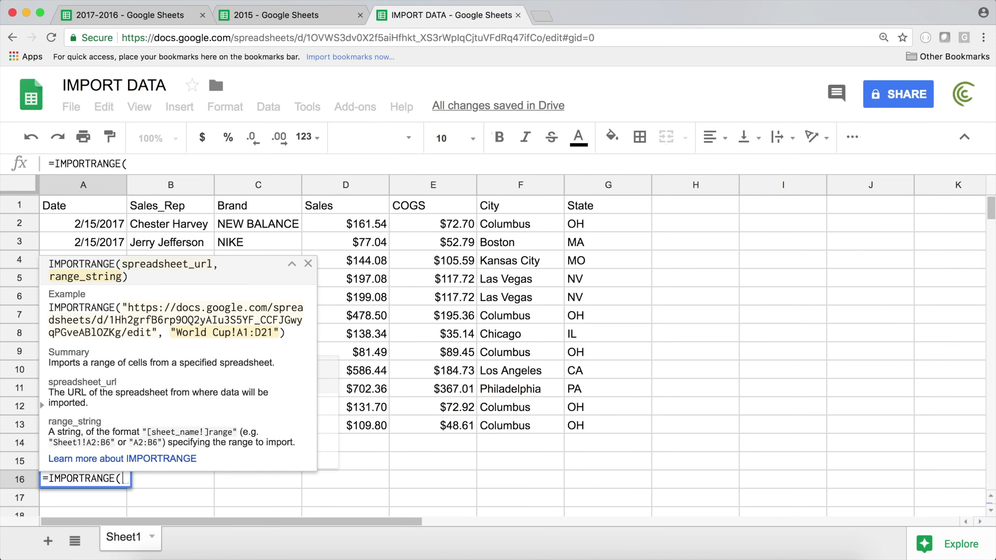
{"action": "type", "text": "\""}
{"action": "key", "text": "super+v"}
{"action": "type", "text": "\",\""}
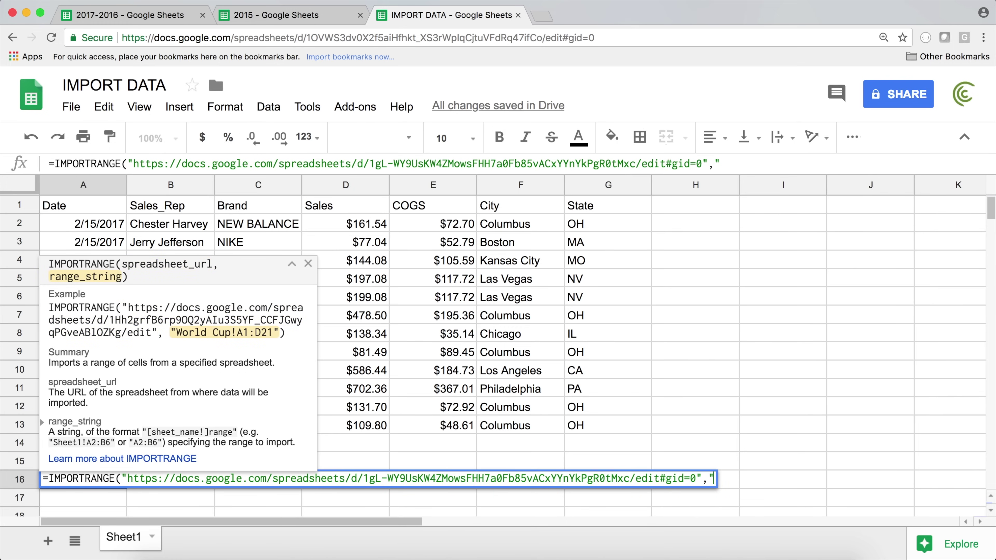
{"action": "type", "text": "A1:c"}
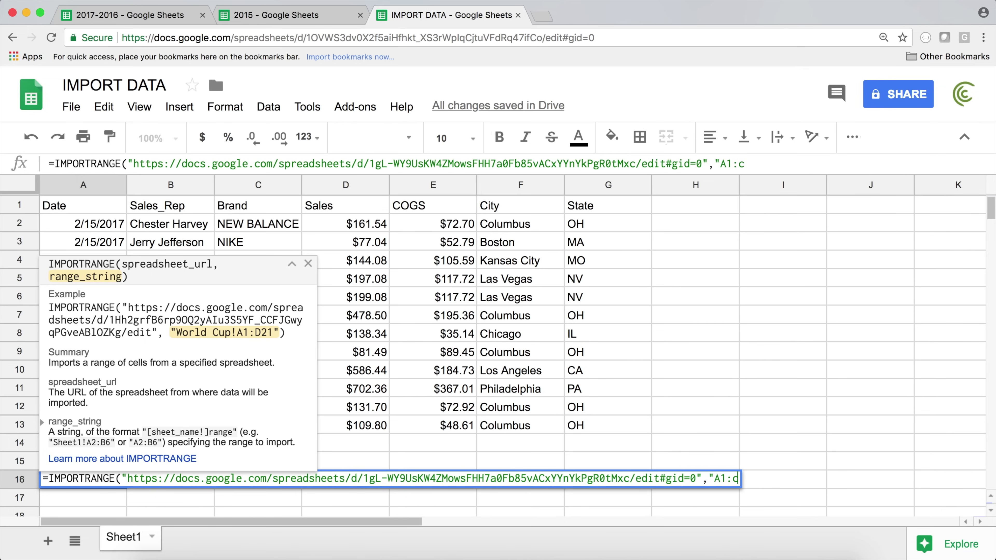
{"action": "type", "text": "3"}
{"action": "key", "text": "BackSpace"}
{"action": "key", "text": "BackSpace"}
{"action": "type", "text": "C13\")"}
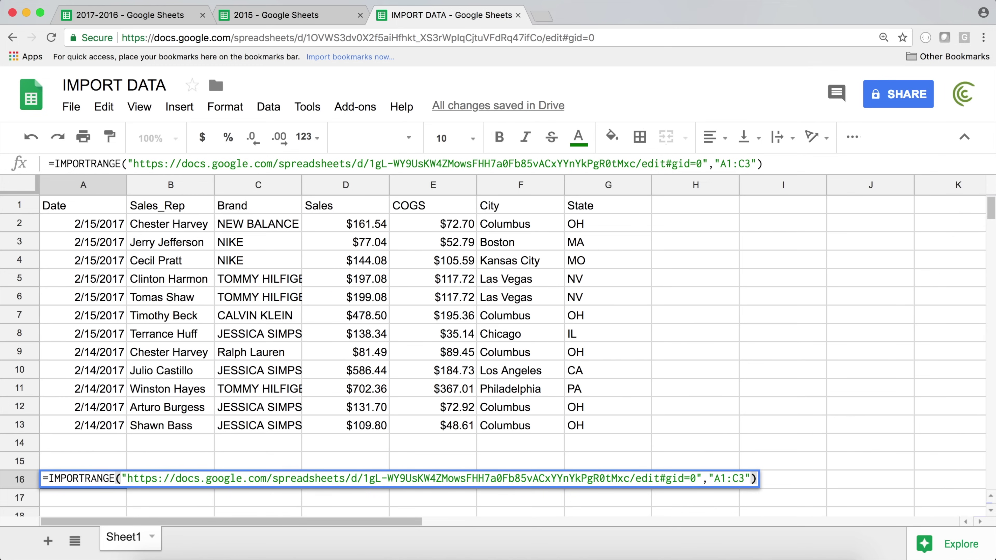
{"action": "key", "text": "Return"}
{"action": "left_click", "coordinate": [110, 476]}
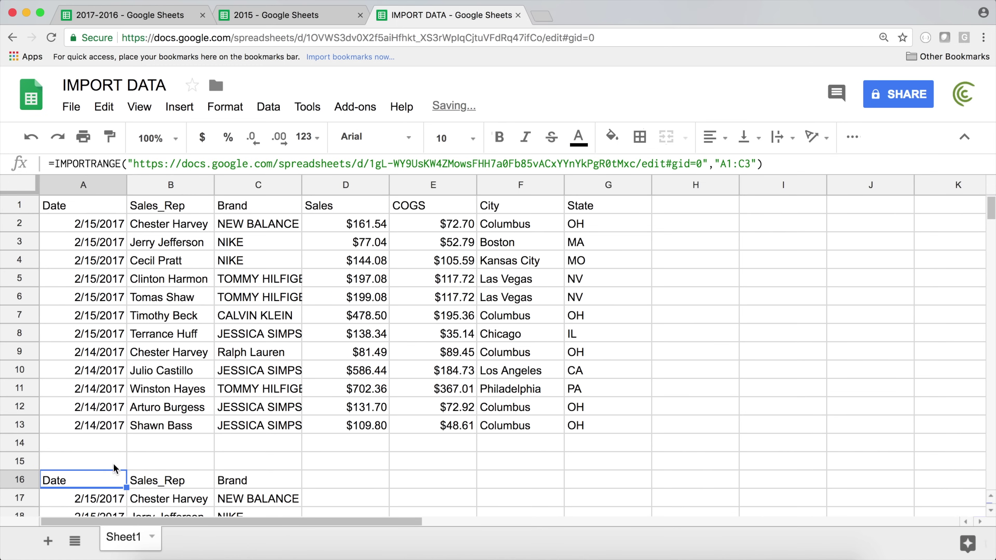
Step: Compare the A1:G13 import with the A16 import, then clear cell A16
{"action": "scroll", "coordinate": [144, 432], "scroll_direction": "down", "scroll_amount": 1}
{"action": "scroll", "coordinate": [144, 439], "scroll_direction": "up", "scroll_amount": 1}
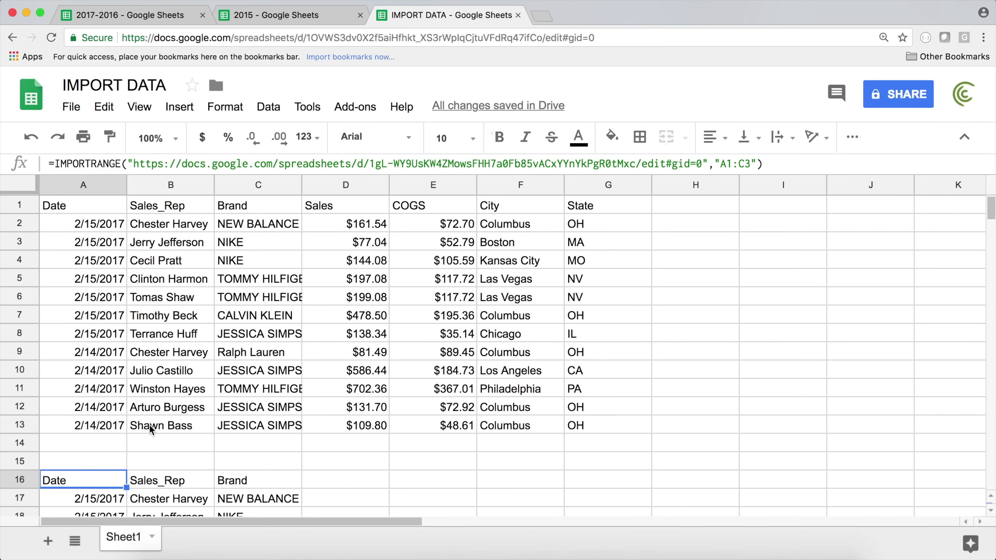
{"action": "left_click_drag", "start_coordinate": [78, 205], "coordinate": [580, 427]}
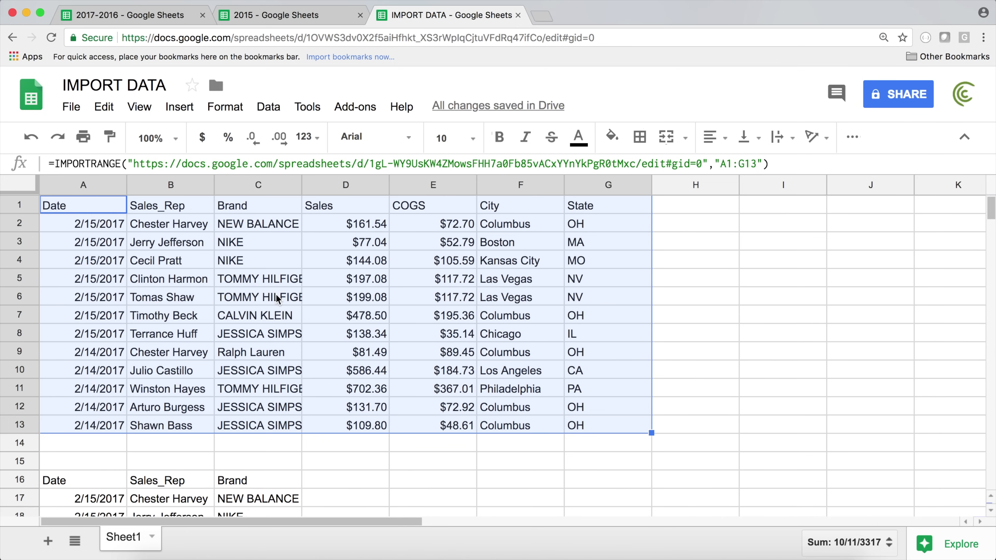
{"action": "left_click", "coordinate": [82, 207]}
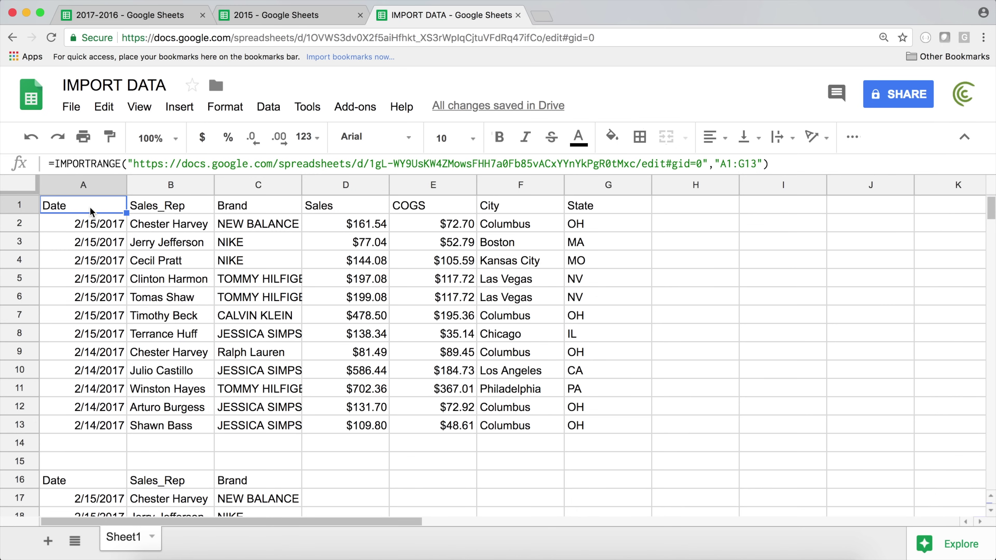
{"action": "left_click", "coordinate": [113, 486]}
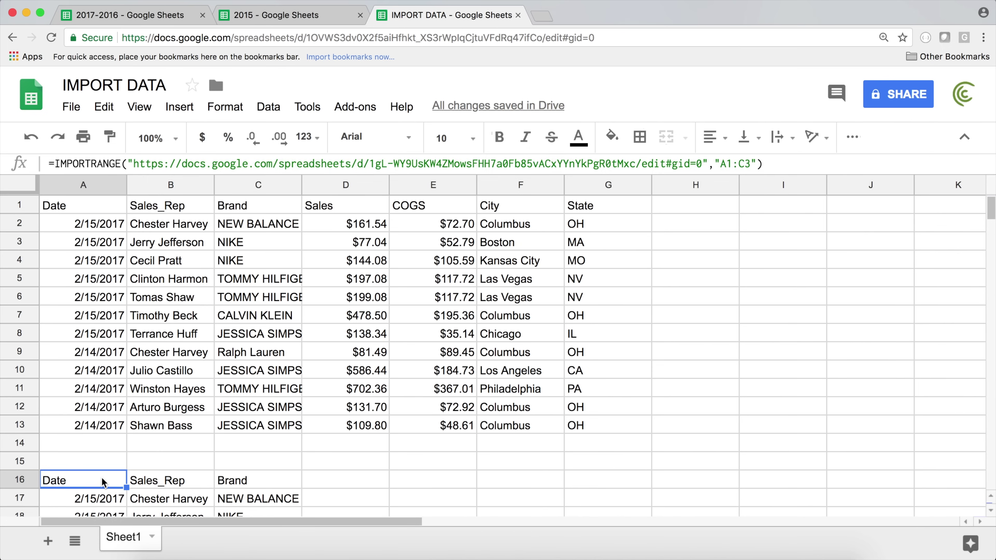
{"action": "key", "text": "Delete"}
{"action": "double_click", "coordinate": [112, 208]}
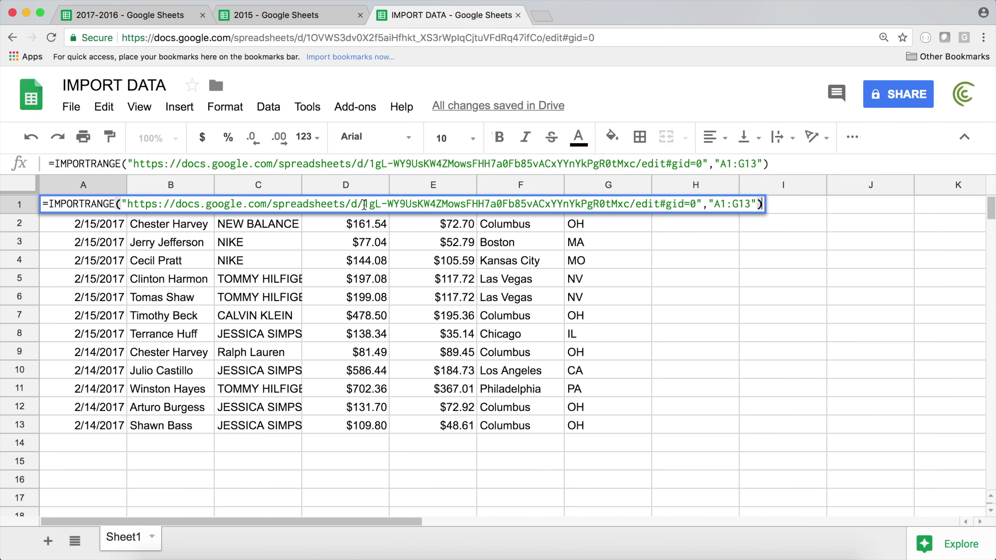
Step: Strip the URL prefix and "/edit#gid=0" from A1's formula, leaving only the spreadsheet key
{"action": "left_click_drag", "start_coordinate": [128, 206], "coordinate": [702, 204]}
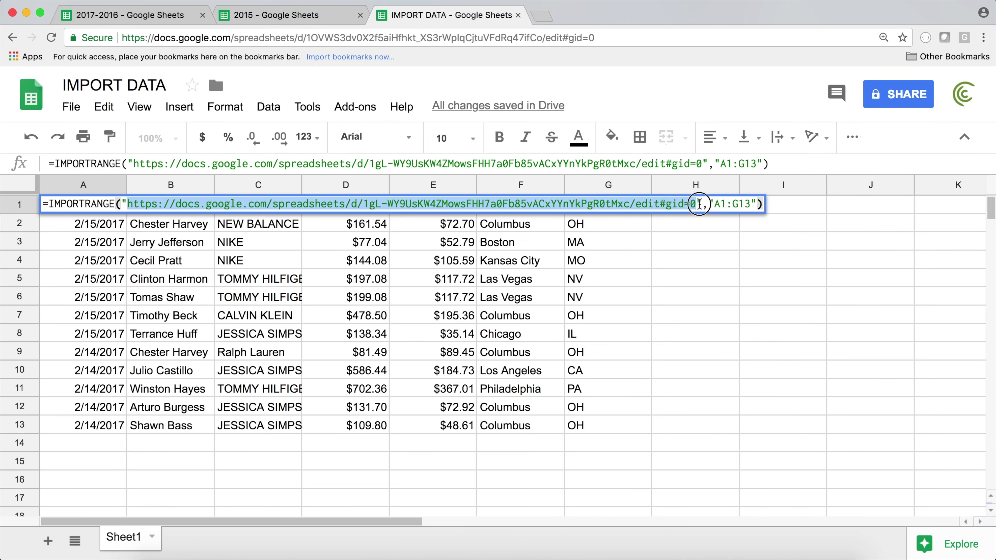
{"action": "left_click", "coordinate": [366, 202]}
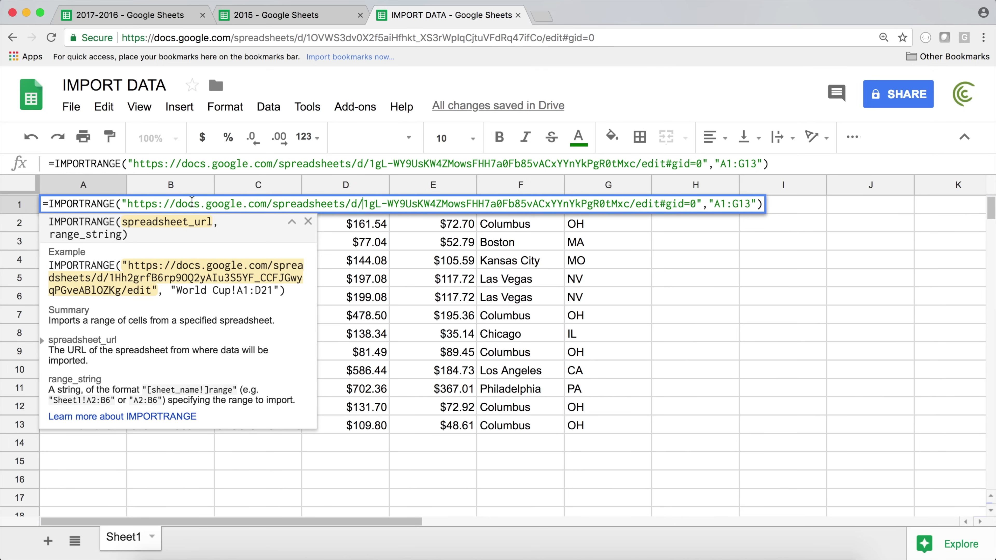
{"action": "left_click_drag", "start_coordinate": [194, 202], "coordinate": [628, 202]}
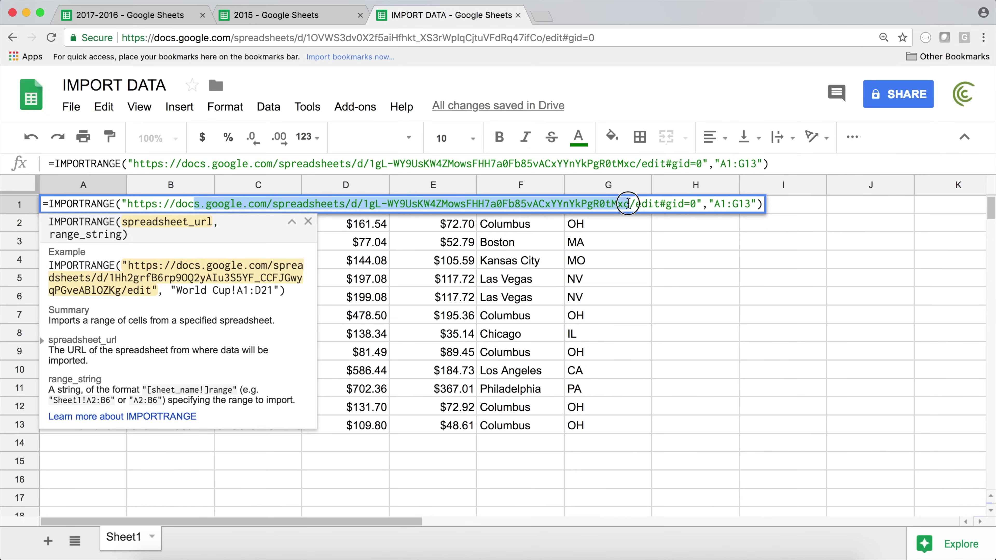
{"action": "left_click", "coordinate": [218, 203]}
{"action": "left_click_drag", "start_coordinate": [127, 203], "coordinate": [364, 204]}
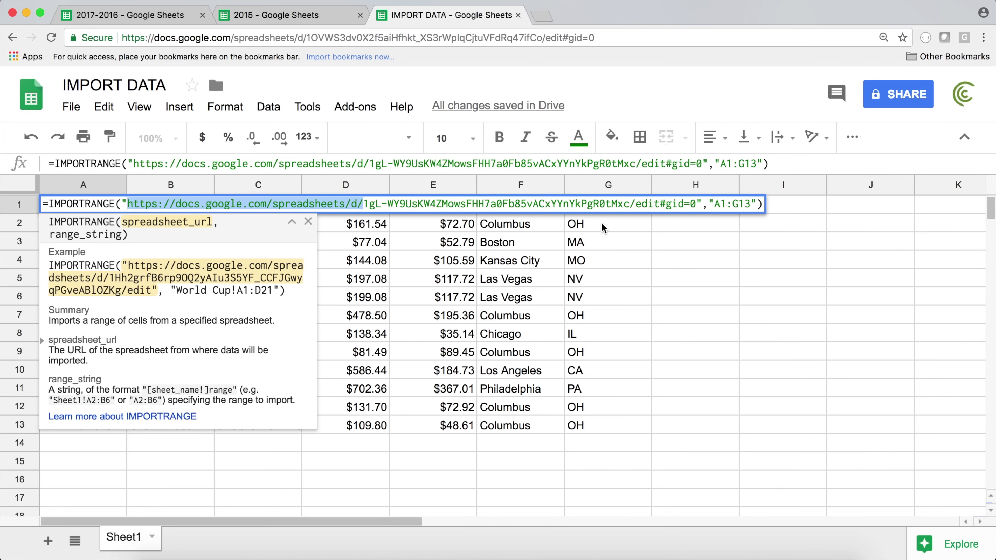
{"action": "key", "text": "BackSpace"}
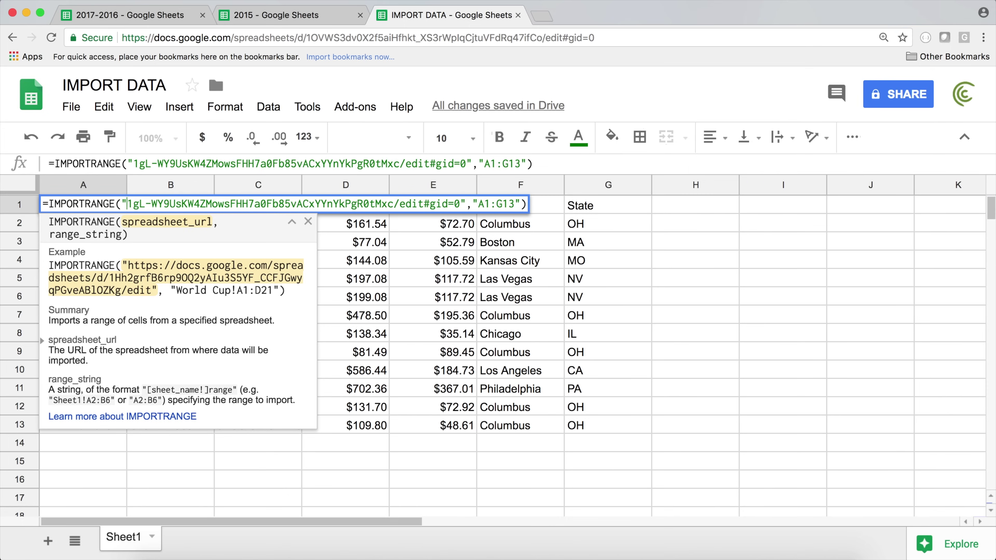
{"action": "left_click", "coordinate": [394, 206]}
{"action": "left_click_drag", "start_coordinate": [393, 206], "coordinate": [459, 206]}
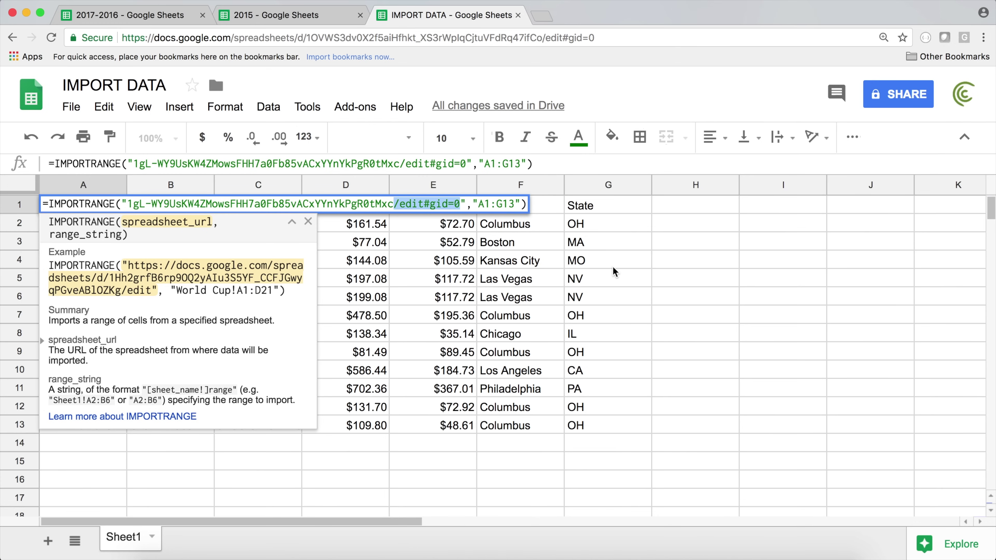
{"action": "key", "text": "BackSpace"}
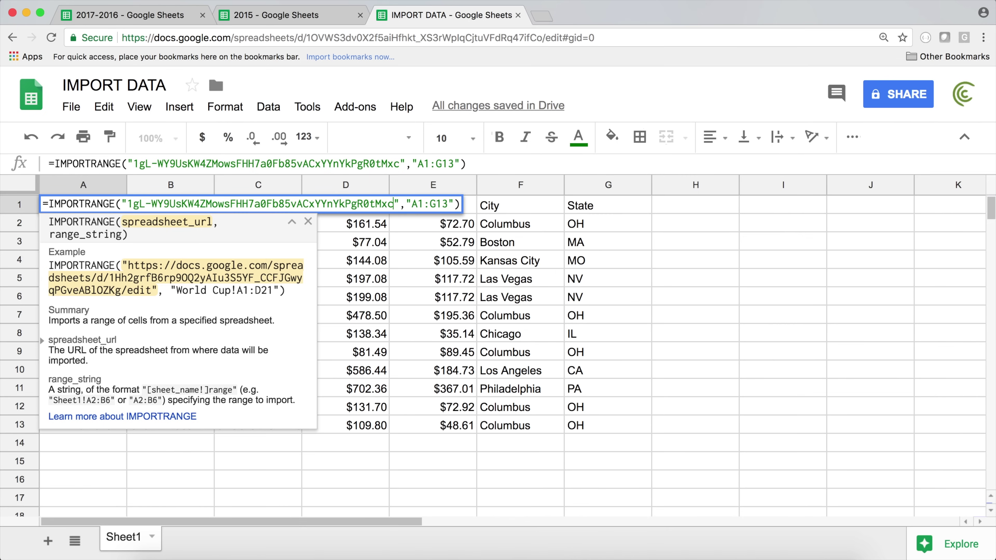
{"action": "key", "text": "Return"}
Step: Reopen A1's formula to check the A1:G13 range argument and recommit it unchanged
{"action": "left_click", "coordinate": [74, 205]}
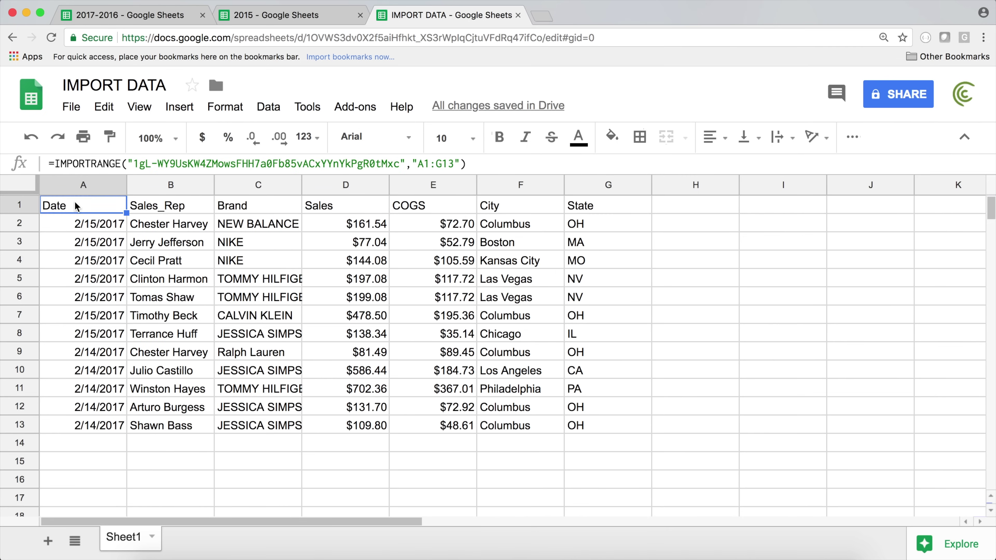
{"action": "double_click", "coordinate": [73, 205]}
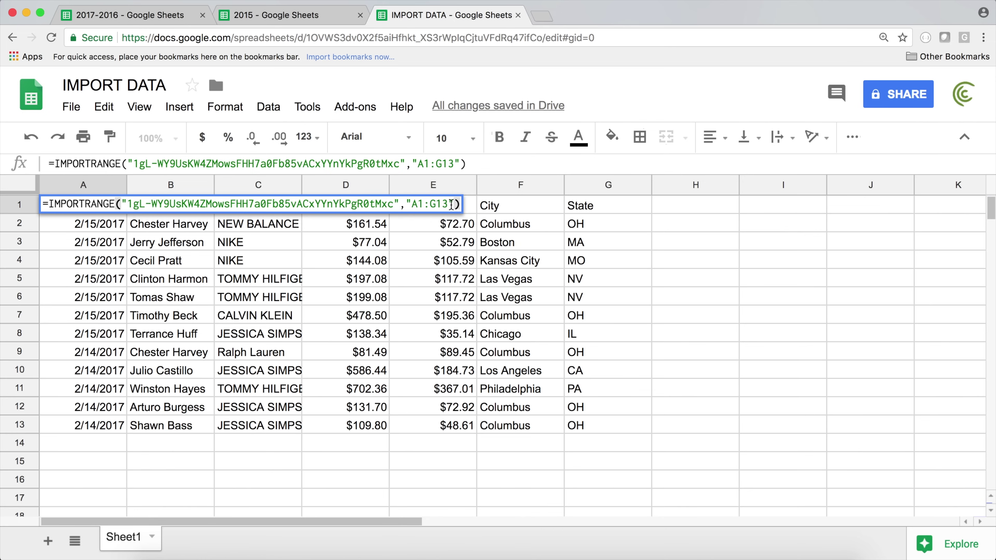
{"action": "left_click_drag", "start_coordinate": [412, 206], "coordinate": [448, 205]}
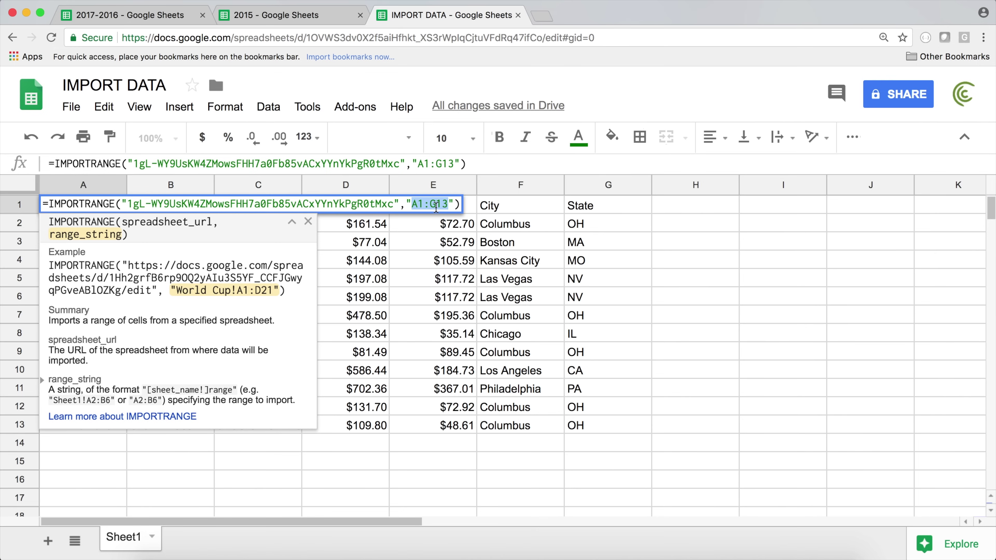
{"action": "key", "text": "Return"}
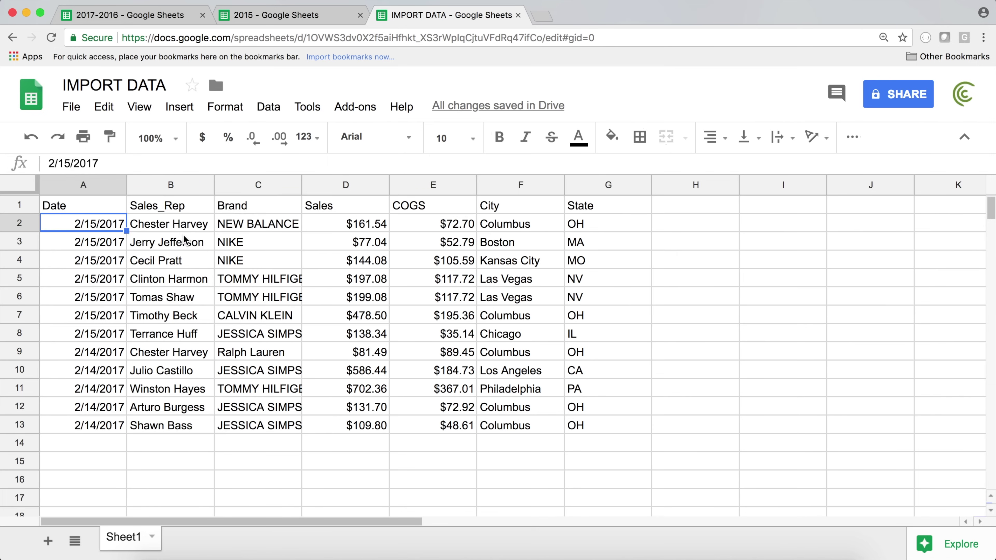
{"action": "double_click", "coordinate": [103, 204]}
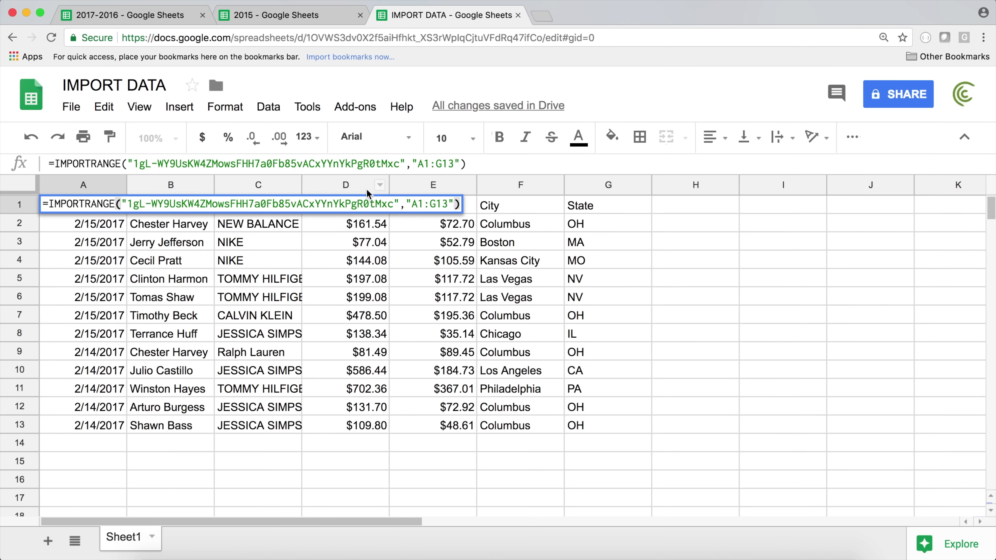
{"action": "left_click_drag", "start_coordinate": [416, 203], "coordinate": [448, 205]}
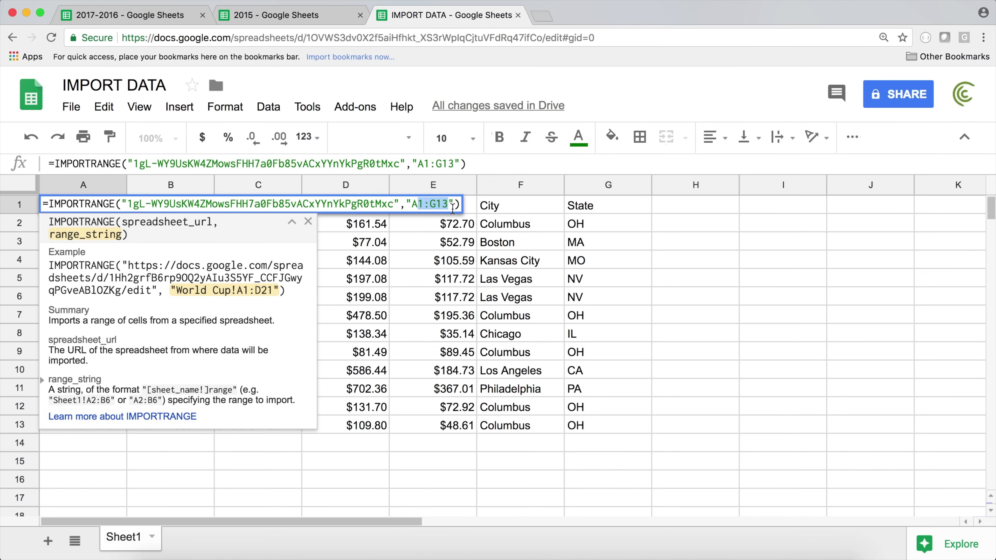
{"action": "key", "text": "Return"}
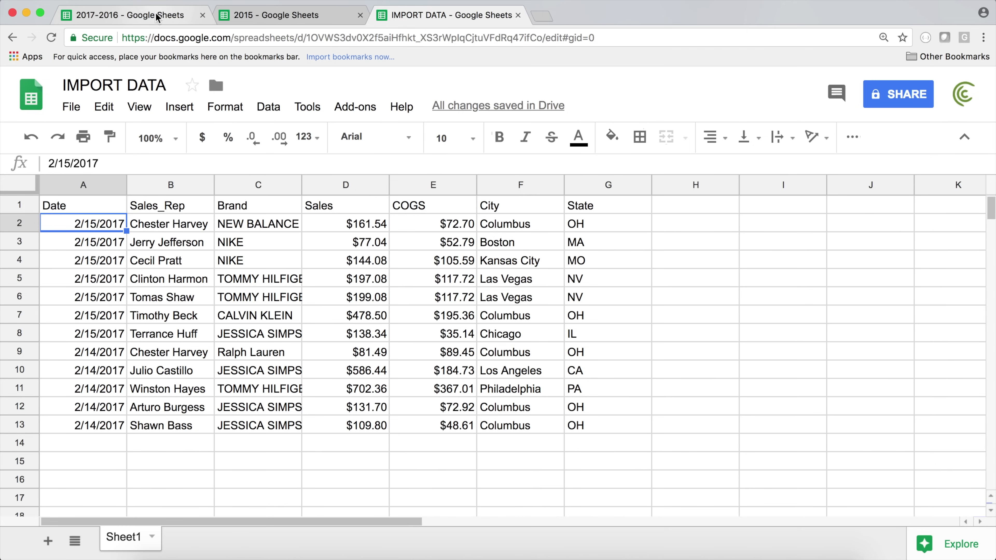
Step: Compare the source with IMPORT DATA, selecting the imported dates in A4:A11
{"action": "left_click", "coordinate": [169, 15]}
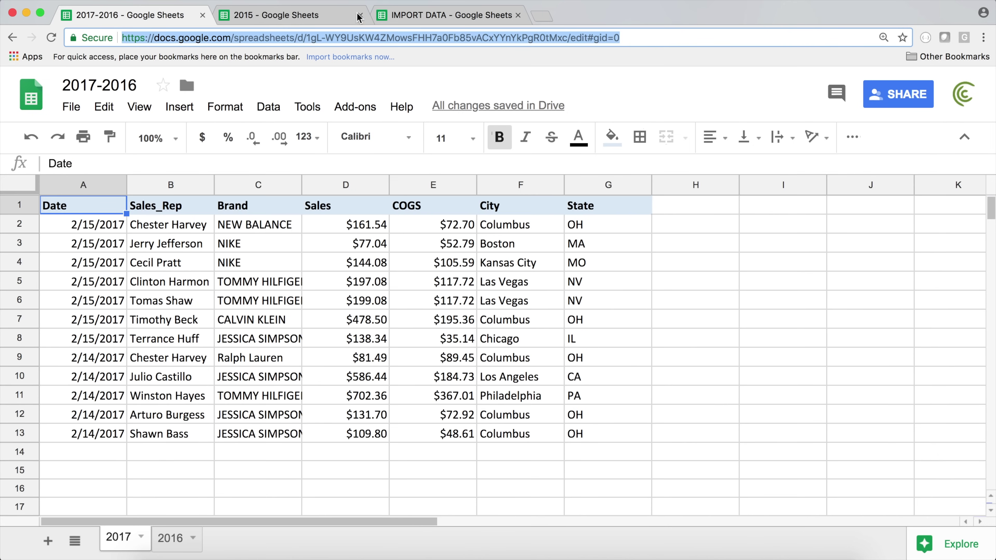
{"action": "left_click", "coordinate": [425, 16]}
{"action": "left_click_drag", "start_coordinate": [98, 260], "coordinate": [100, 388]}
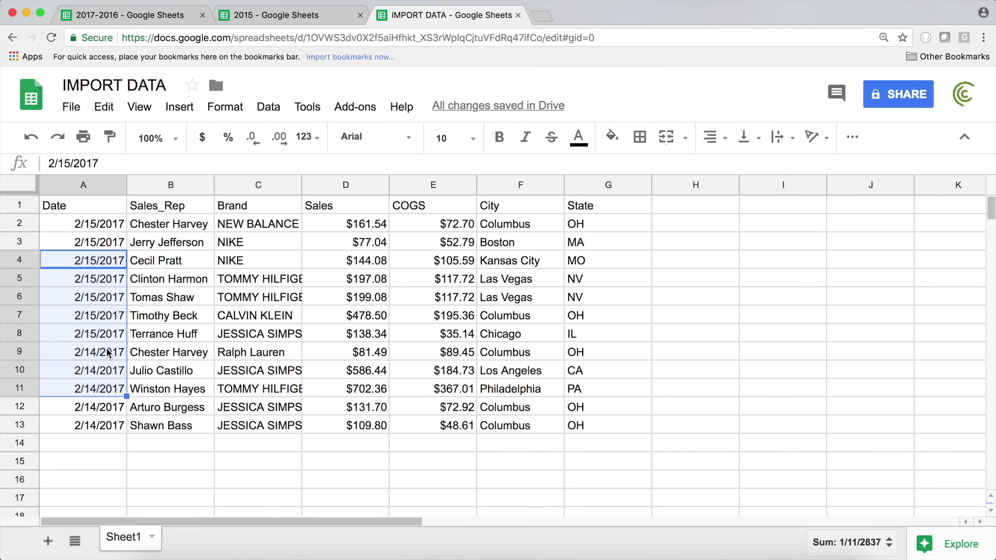
Step: Add a new sheet before 2017 in the source file and enter test values 'b sd', 43, 45, 435
{"action": "left_click", "coordinate": [116, 16]}
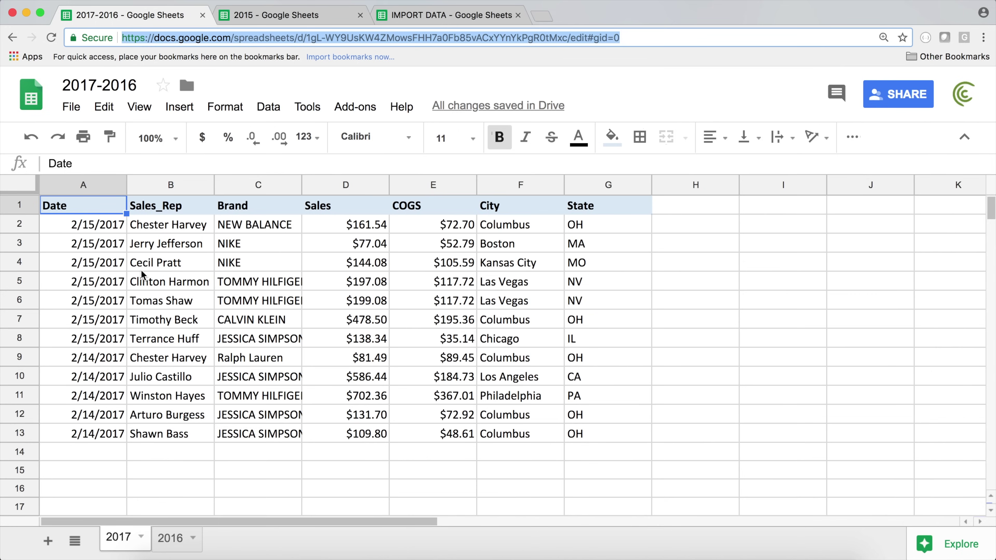
{"action": "left_click", "coordinate": [48, 540]}
{"action": "left_click_drag", "start_coordinate": [147, 538], "coordinate": [129, 540]}
{"action": "type", "text": "b sd"}
{"action": "key", "text": "Return"}
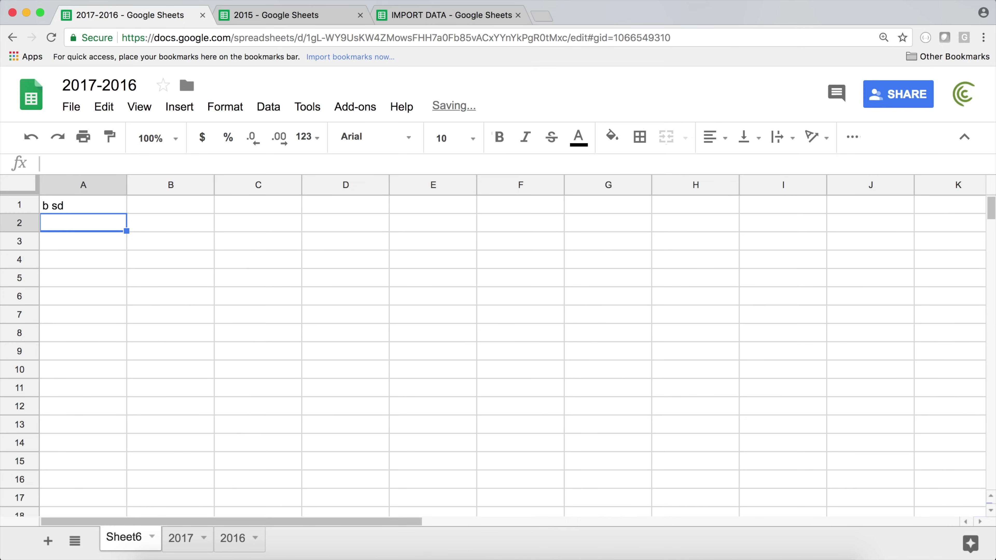
{"action": "type", "text": "43"}
{"action": "key", "text": "Return"}
{"action": "left_click", "coordinate": [171, 241]}
{"action": "type", "text": "45"}
{"action": "left_click", "coordinate": [171, 222]}
{"action": "type", "text": "435"}
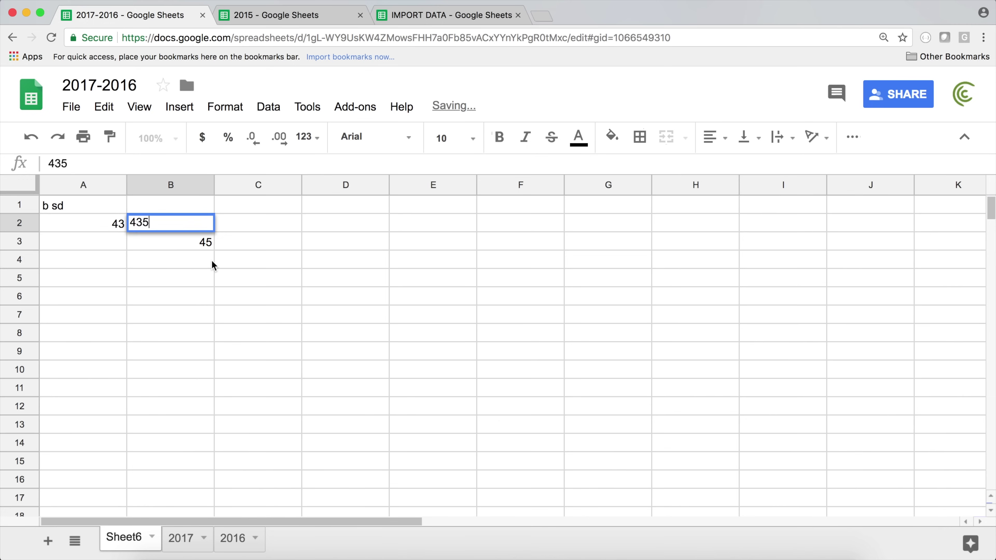
{"action": "left_click", "coordinate": [211, 260]}
Step: Check A1's import in IMPORT DATA, then delete Sheet6 from the 2017-2016 file
{"action": "left_click", "coordinate": [407, 15]}
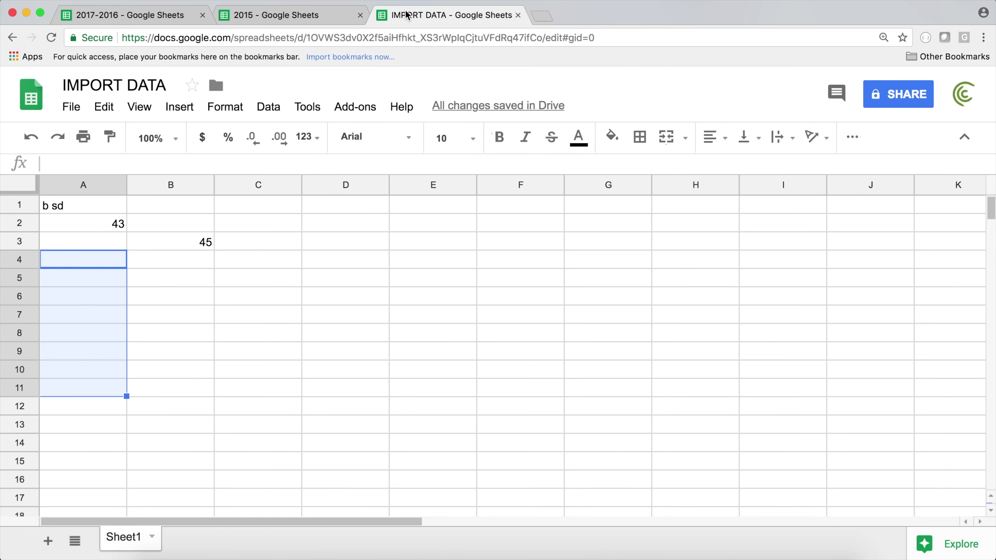
{"action": "left_click", "coordinate": [98, 211]}
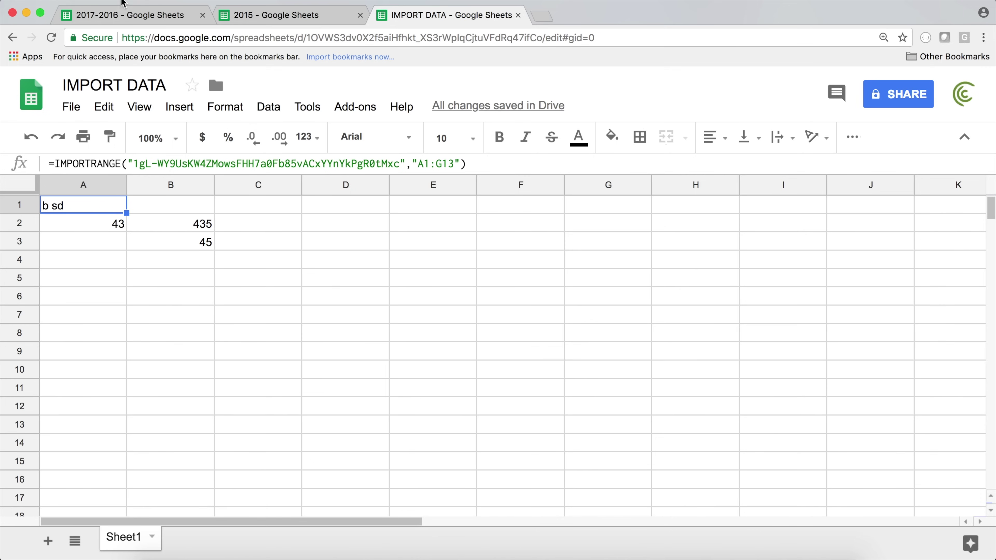
{"action": "left_click", "coordinate": [182, 14]}
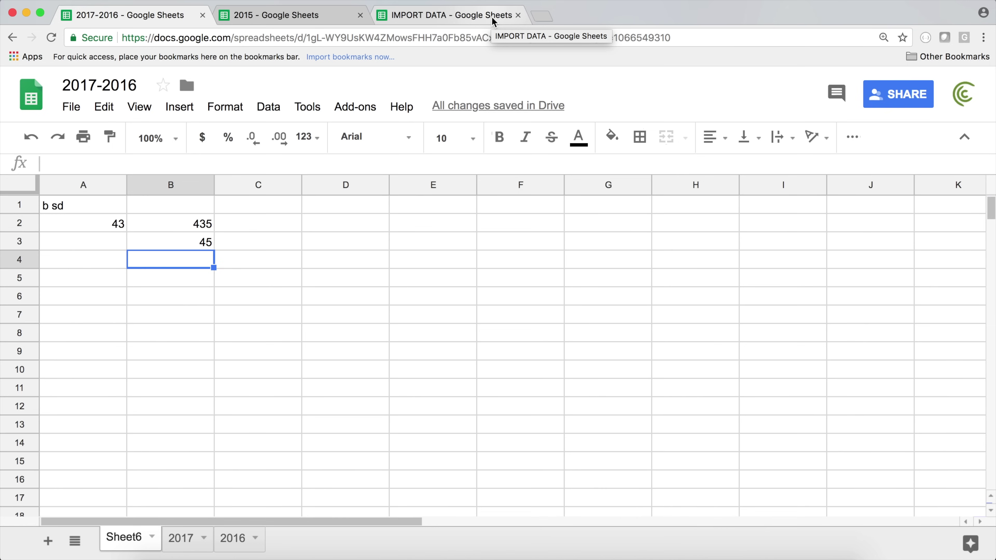
{"action": "right_click", "coordinate": [136, 539]}
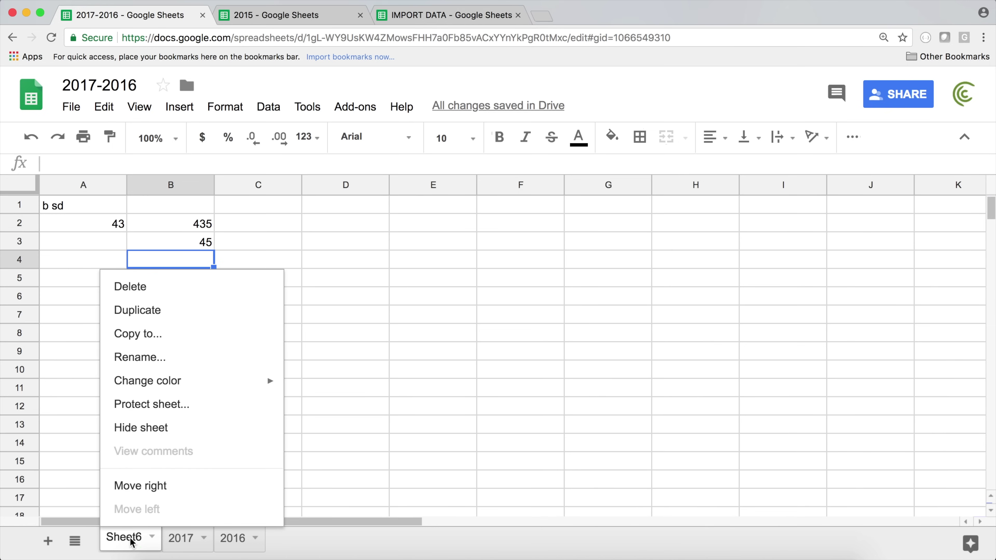
{"action": "left_click", "coordinate": [152, 284]}
{"action": "left_click", "coordinate": [328, 347]}
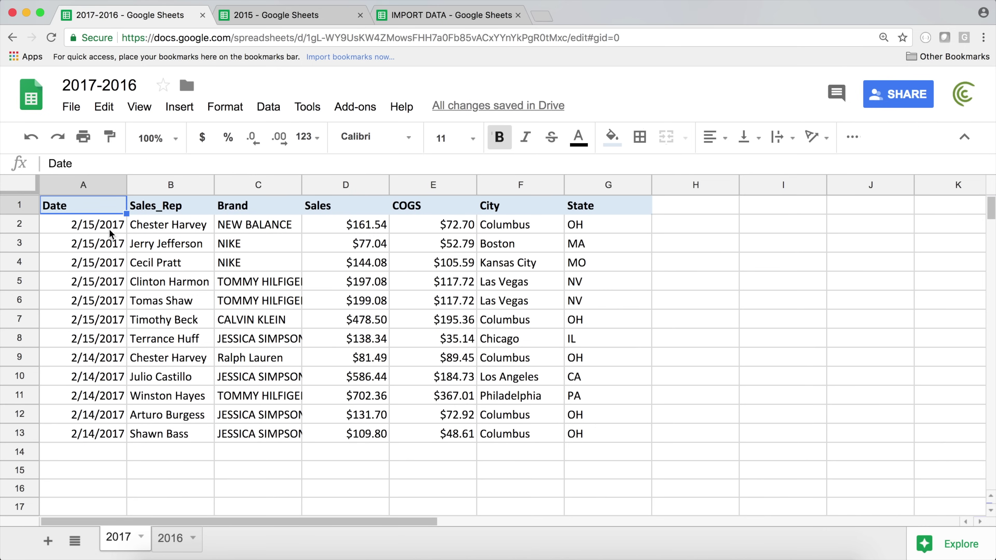
{"action": "key", "text": "super+3"}
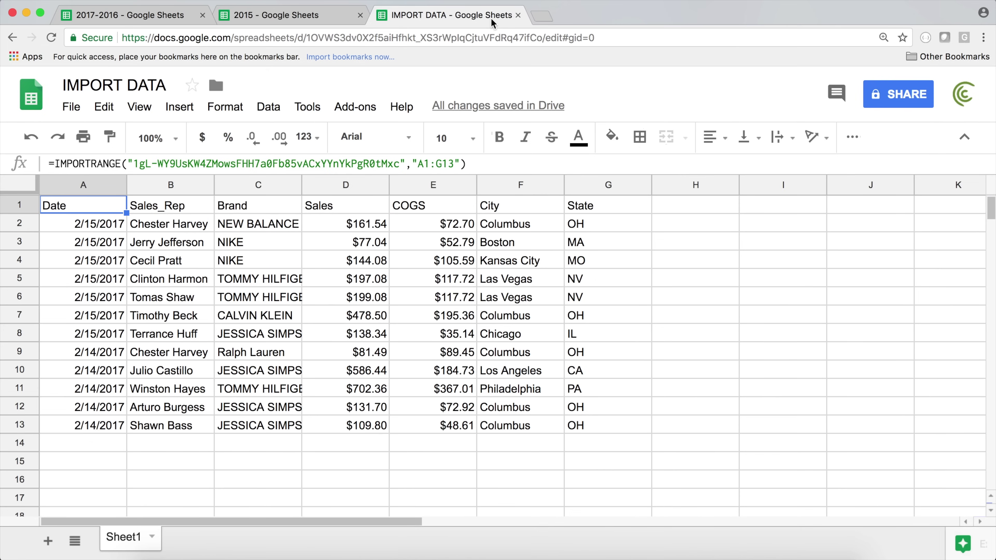
Step: Prefix the A1 IMPORTRANGE range with the sheet name so it reads '2017'!A1:G13
{"action": "double_click", "coordinate": [117, 210]}
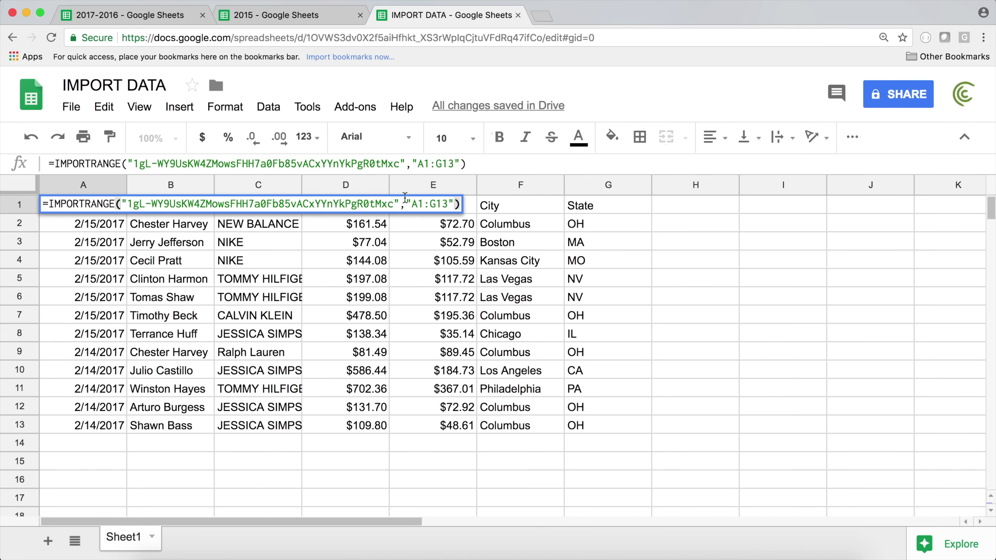
{"action": "left_click", "coordinate": [417, 205]}
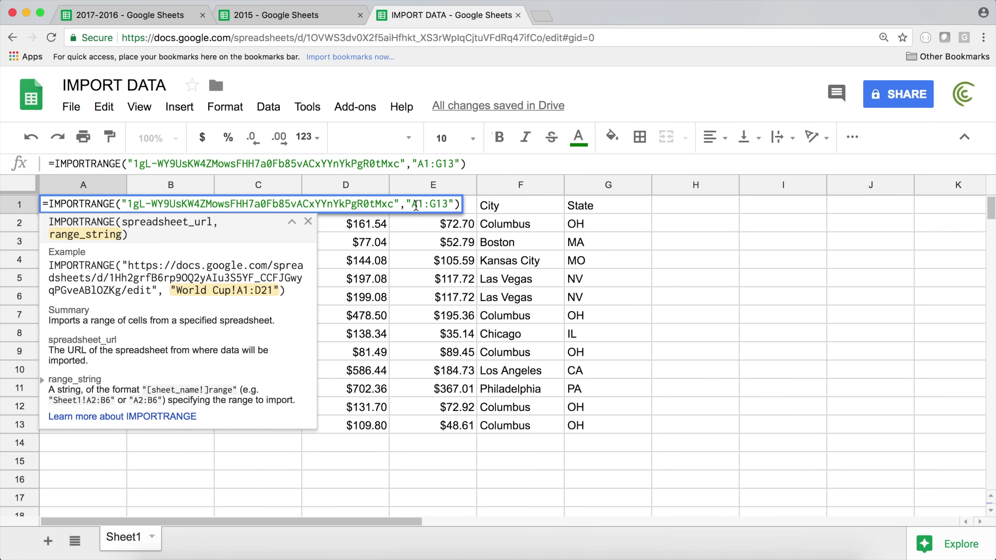
{"action": "left_click", "coordinate": [414, 204]}
{"action": "type", "text": "'2017'"}
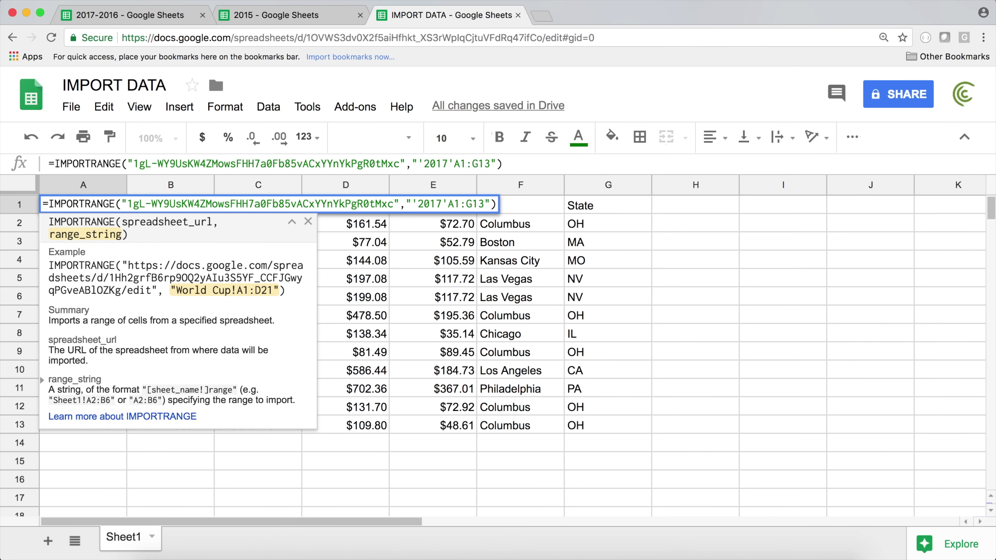
{"action": "type", "text": "!"}
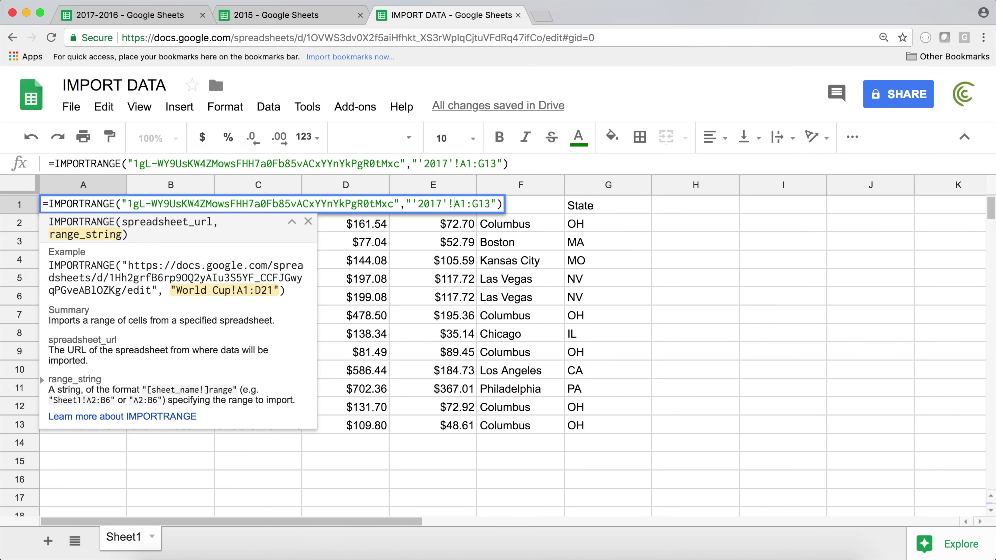
{"action": "left_click_drag", "start_coordinate": [440, 205], "coordinate": [418, 204]}
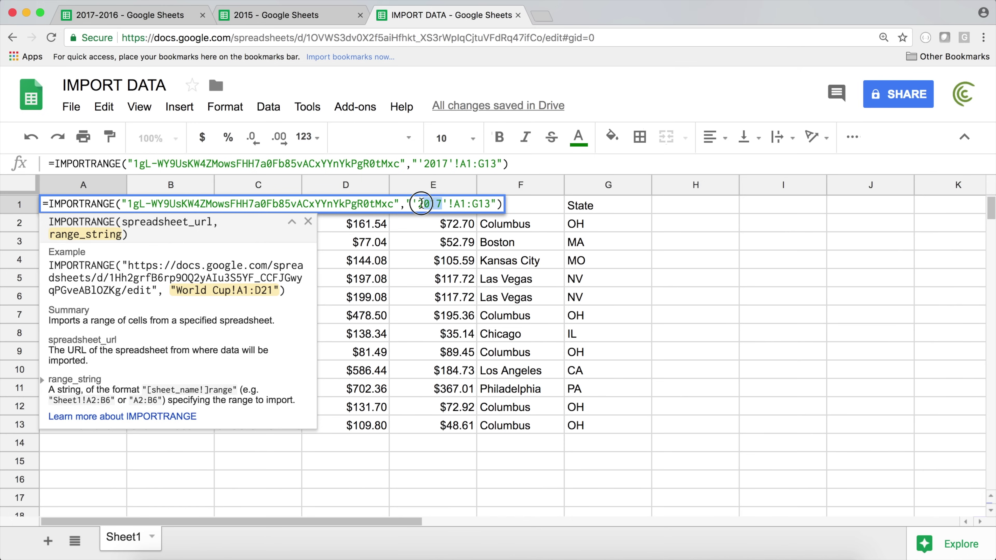
{"action": "left_click", "coordinate": [445, 205]}
{"action": "double_click", "coordinate": [451, 204]}
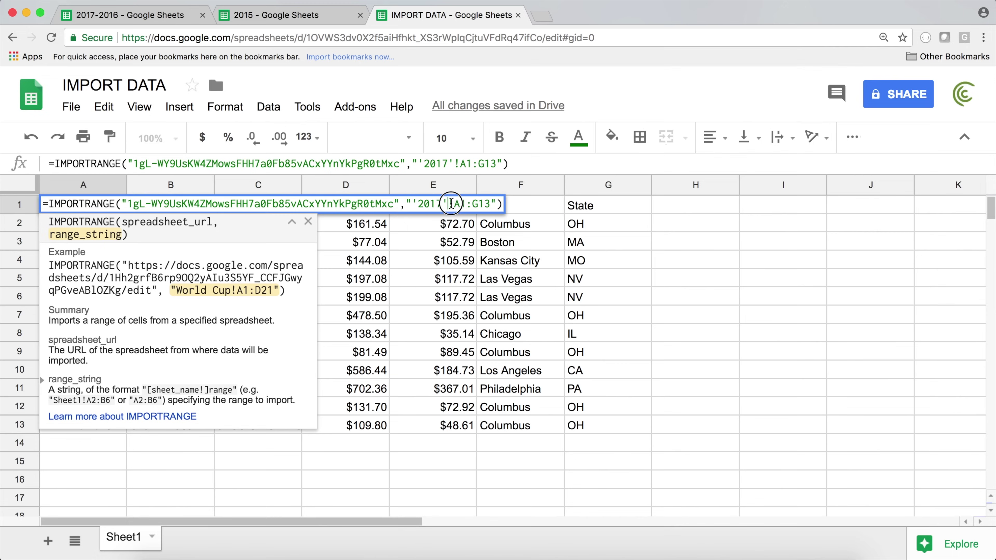
{"action": "left_click_drag", "start_coordinate": [454, 204], "coordinate": [533, 208]}
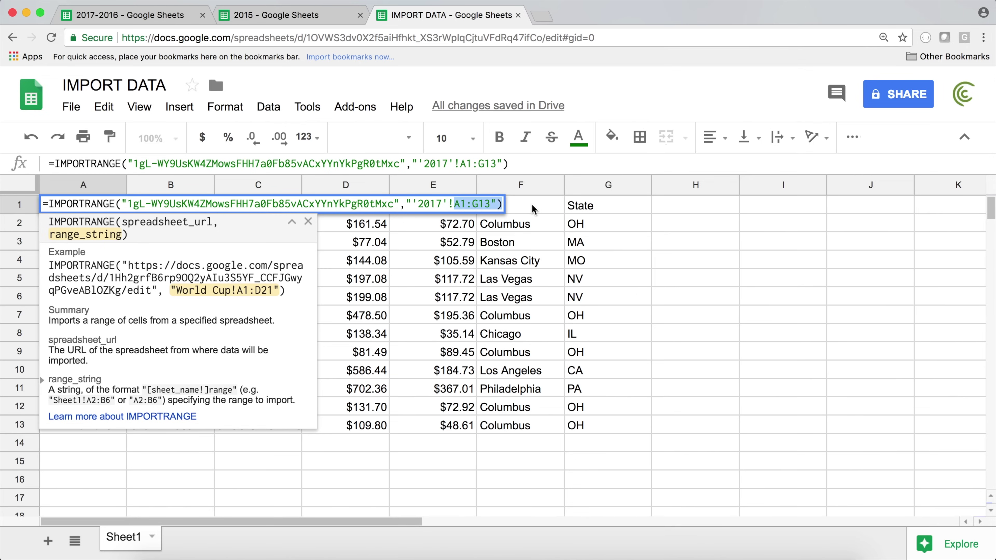
{"action": "key", "text": "Return"}
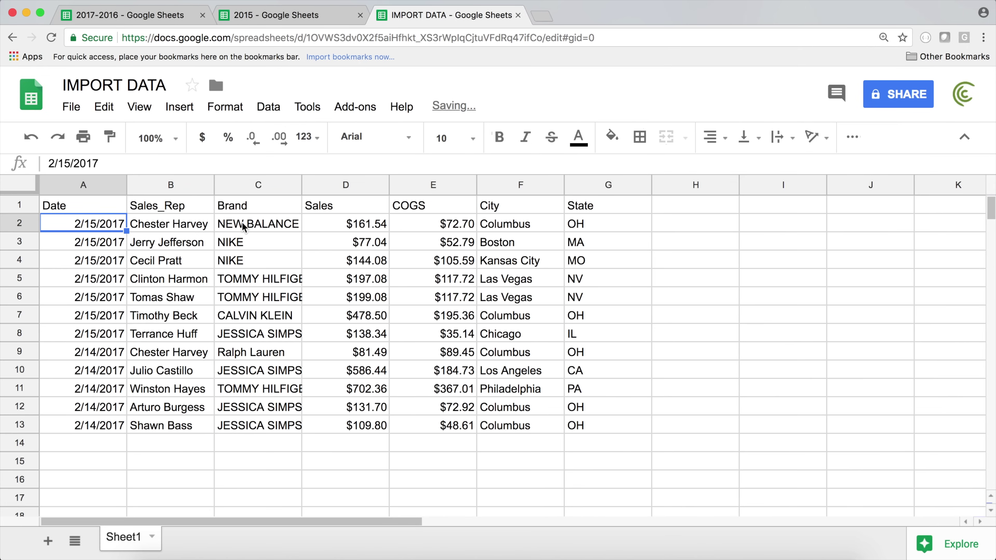
{"action": "left_click", "coordinate": [106, 206]}
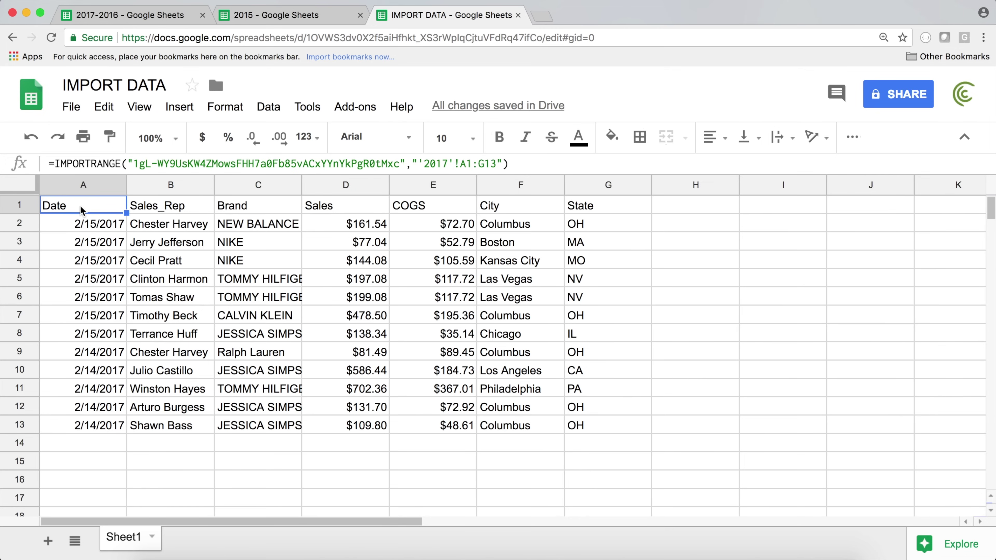
{"action": "left_click", "coordinate": [141, 18]}
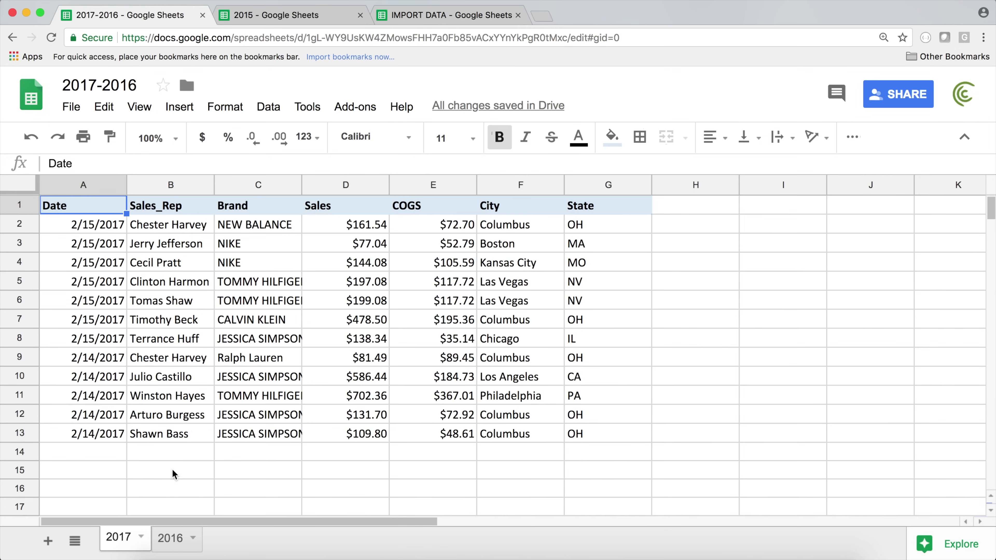
{"action": "left_click", "coordinate": [47, 540]}
{"action": "left_click_drag", "start_coordinate": [177, 541], "coordinate": [135, 543]}
{"action": "type", "text": "asda"}
{"action": "key", "text": "Return"}
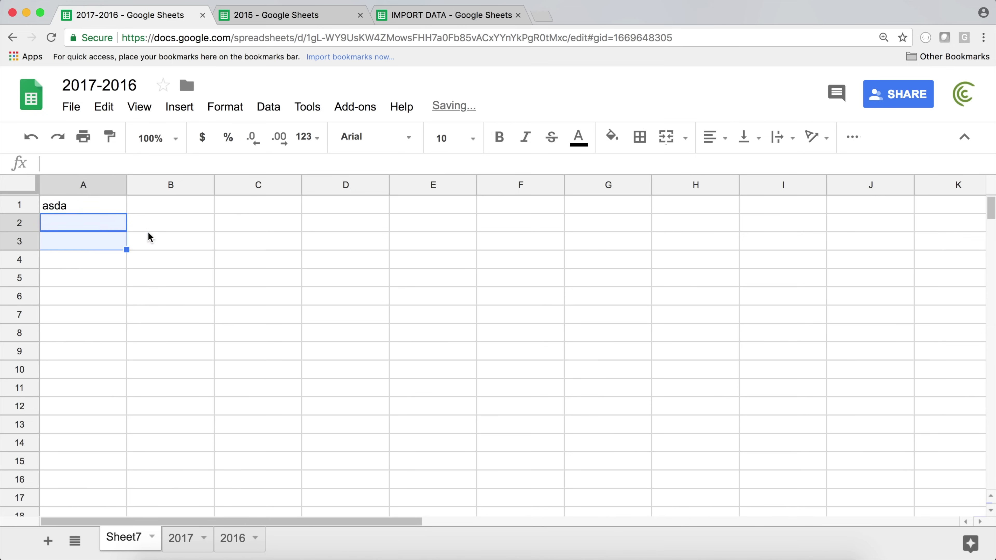
{"action": "type", "text": "asda"}
{"action": "key", "text": "Tab"}
{"action": "type", "text": "sd"}
{"action": "key", "text": "Return"}
{"action": "left_click", "coordinate": [395, 14]}
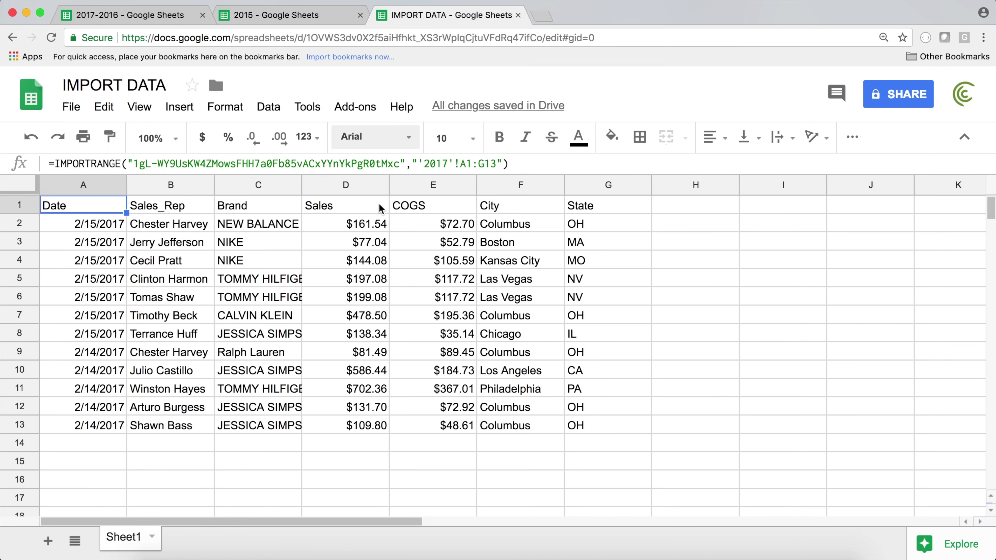
{"action": "left_click", "coordinate": [98, 205]}
{"action": "double_click", "coordinate": [98, 204]}
{"action": "left_click", "coordinate": [419, 203]}
{"action": "double_click", "coordinate": [419, 204]}
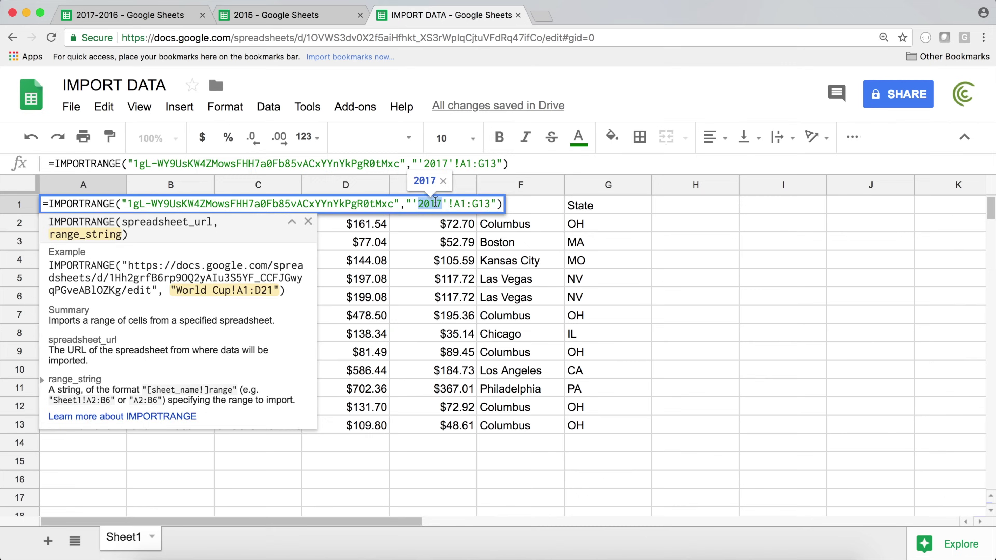
{"action": "key", "text": "Return"}
{"action": "left_click", "coordinate": [149, 16]}
{"action": "right_click", "coordinate": [128, 537]}
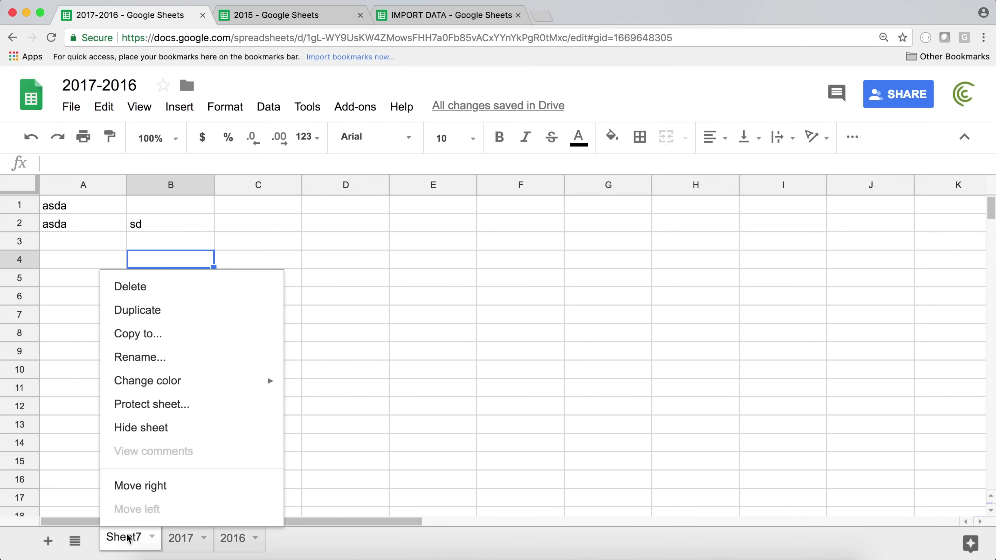
{"action": "left_click", "coordinate": [130, 287]}
{"action": "left_click", "coordinate": [328, 347]}
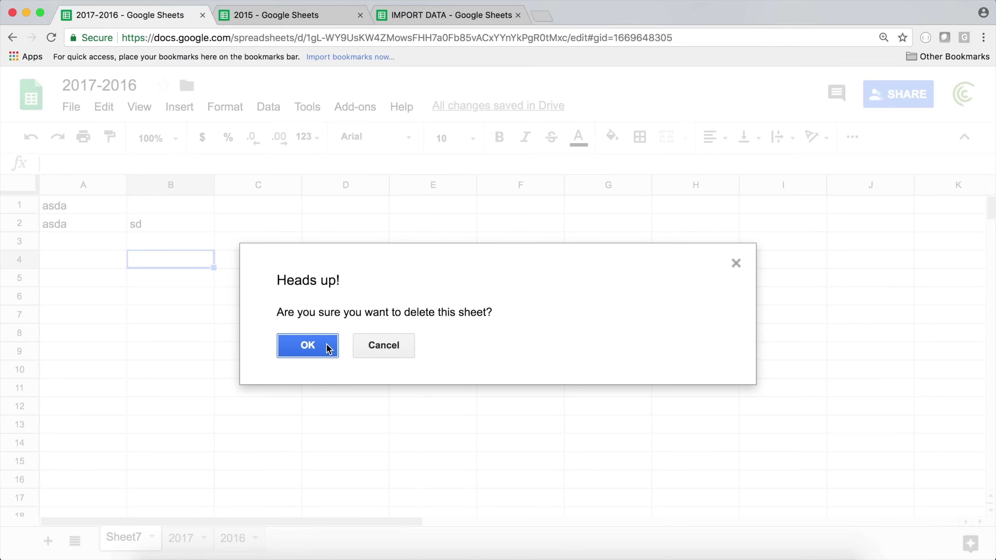
{"action": "left_click", "coordinate": [451, 19]}
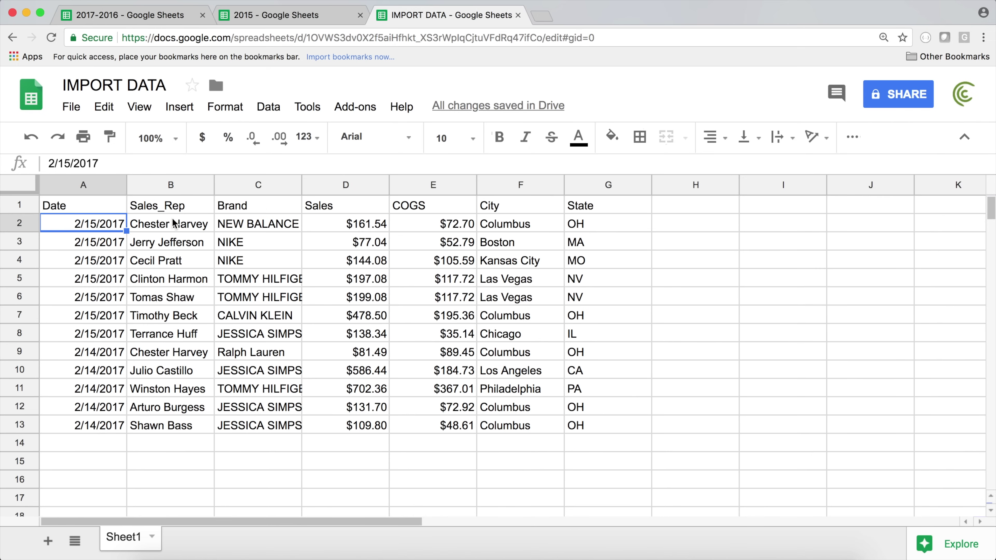
{"action": "left_click", "coordinate": [100, 209]}
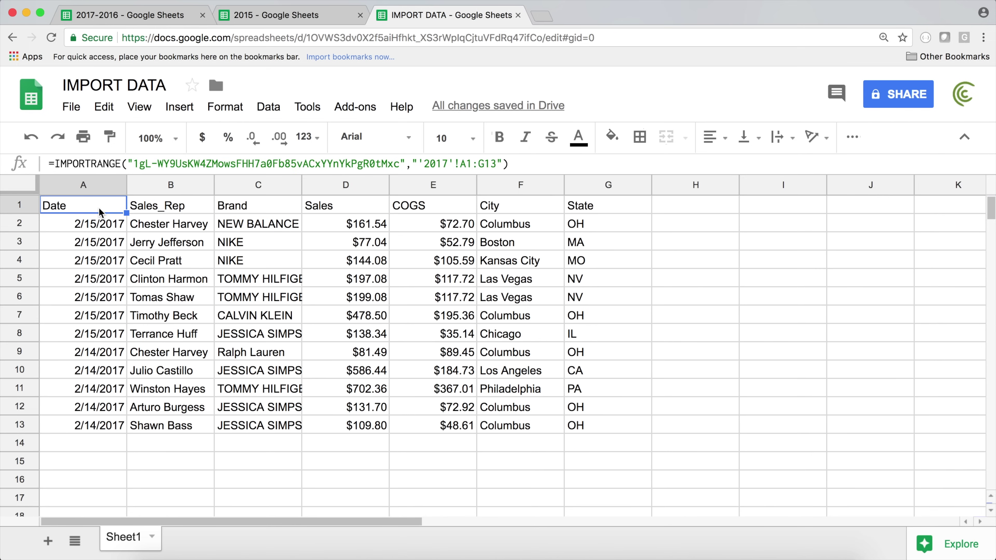
{"action": "left_click", "coordinate": [192, 6]}
{"action": "left_click", "coordinate": [351, 227]}
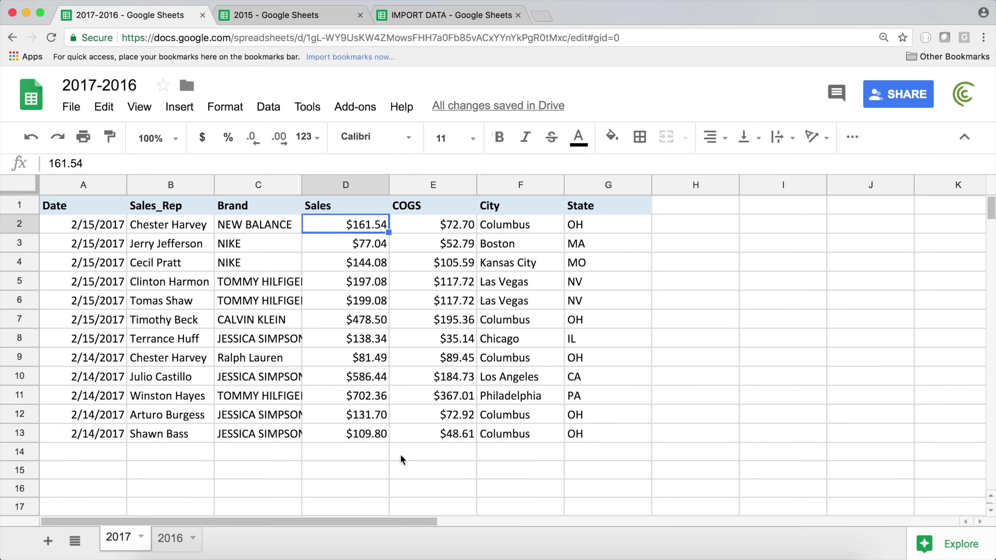
{"action": "left_click", "coordinate": [371, 435]}
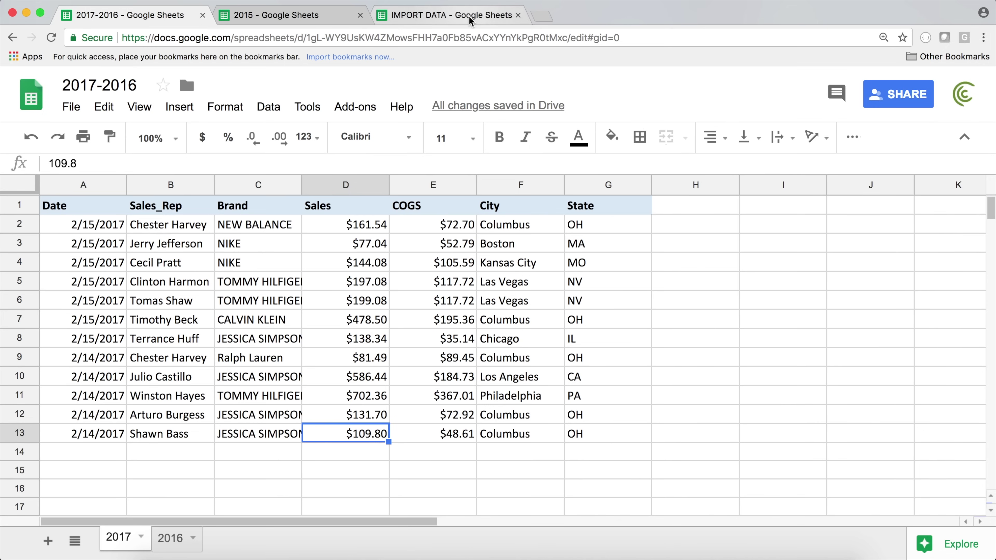
{"action": "left_click", "coordinate": [451, 15]}
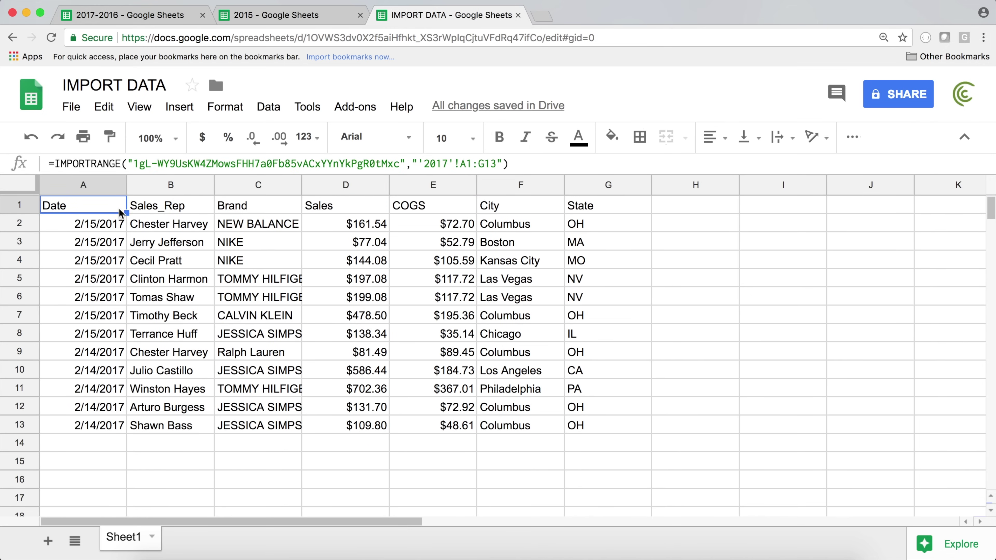
Step: Narrow the A1 import range from '2017'!A1:G13 to the sales column '2017'!D2:D13
{"action": "double_click", "coordinate": [120, 213]}
{"action": "key", "text": "Left"}
{"action": "key", "text": "Left"}
{"action": "key", "text": "Left"}
{"action": "key", "text": "Left"}
{"action": "key", "text": "Left"}
{"action": "key", "text": "Left"}
{"action": "key", "text": "Left"}
{"action": "key", "text": "BackSpace"}
{"action": "type", "text": "D"}
{"action": "key", "text": "BackSpace"}
{"action": "type", "text": "2"}
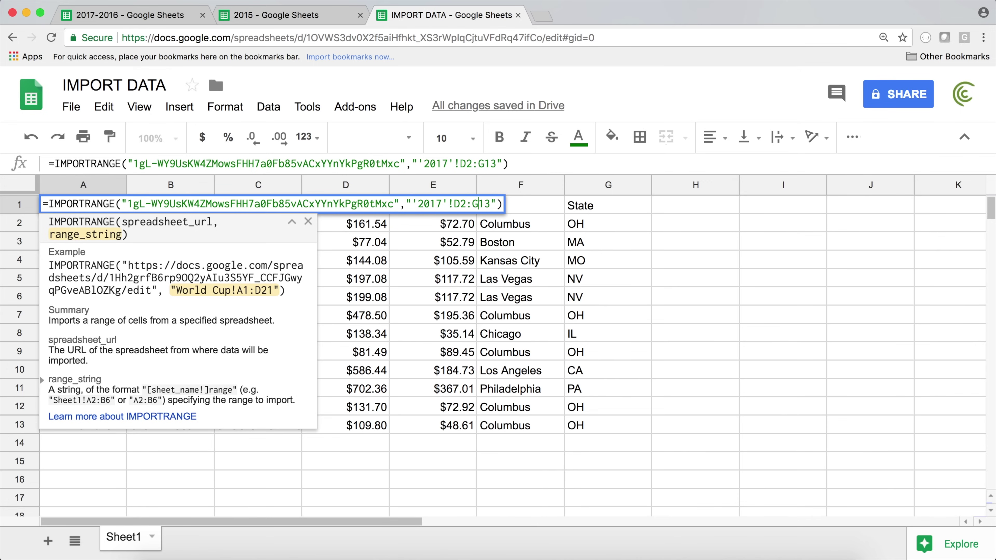
{"action": "key", "text": "Return"}
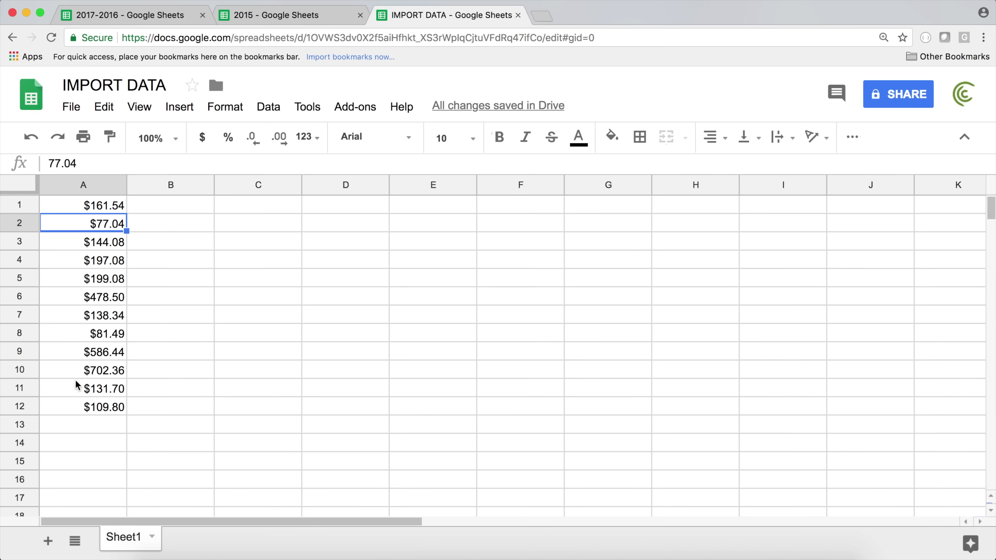
Step: Wrap the import in SUM to total the 2017 sales as $3,007.45, then view 2017-2016
{"action": "double_click", "coordinate": [89, 205]}
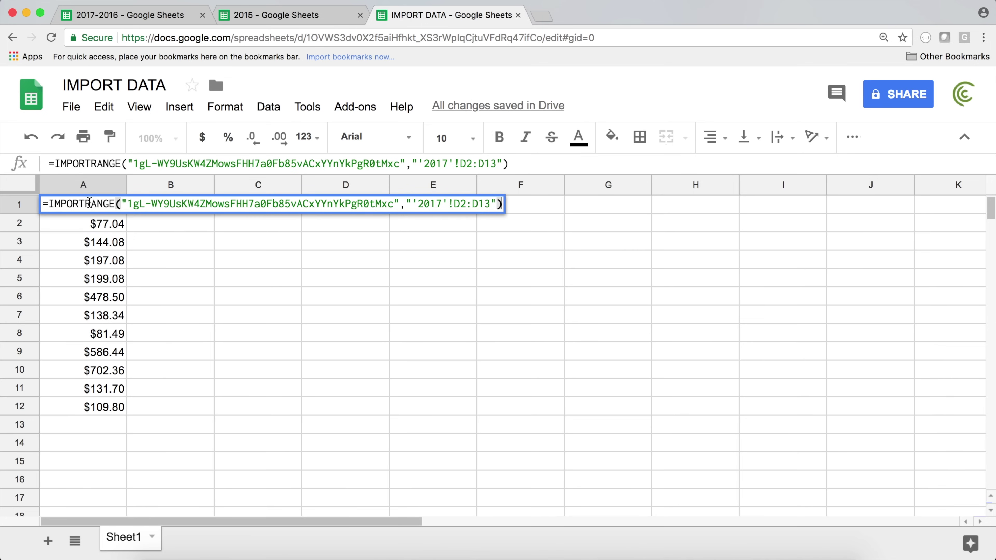
{"action": "left_click", "coordinate": [51, 206]}
{"action": "type", "text": "SUM("}
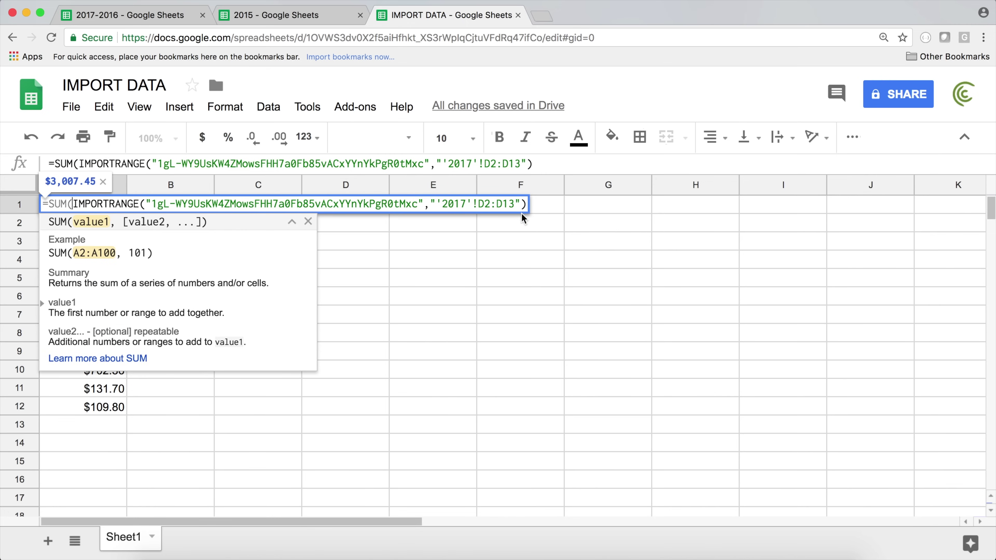
{"action": "left_click", "coordinate": [526, 205]}
{"action": "type", "text": ")"}
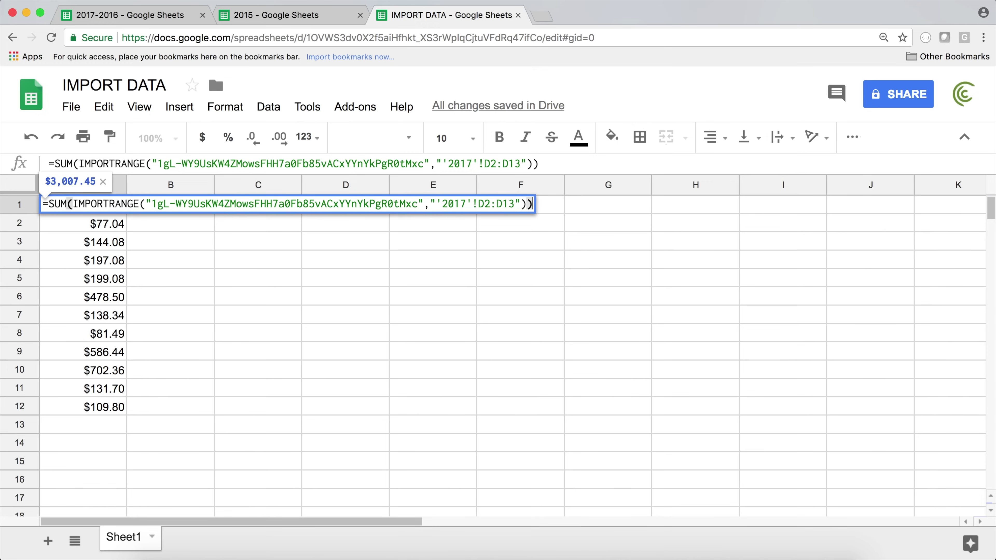
{"action": "key", "text": "Return"}
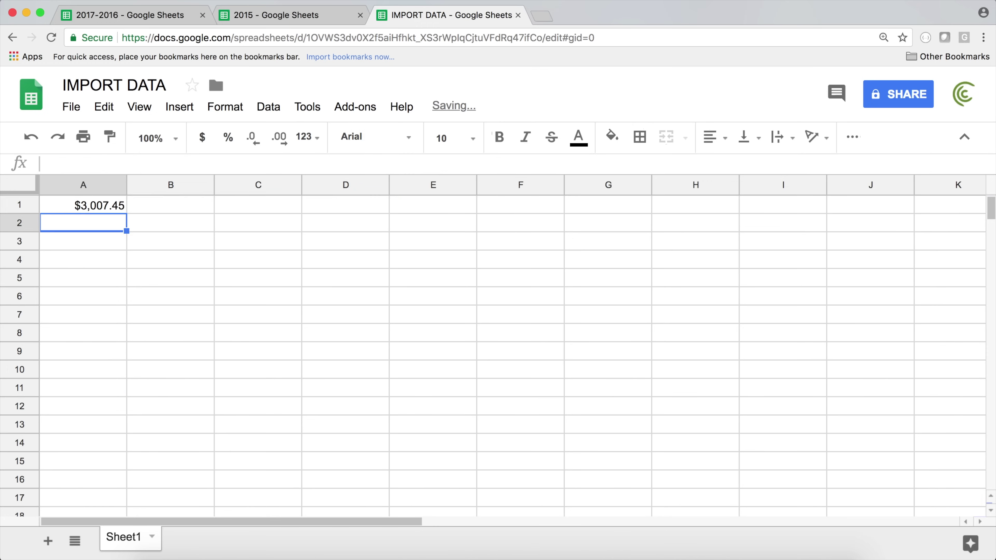
{"action": "left_click", "coordinate": [77, 208]}
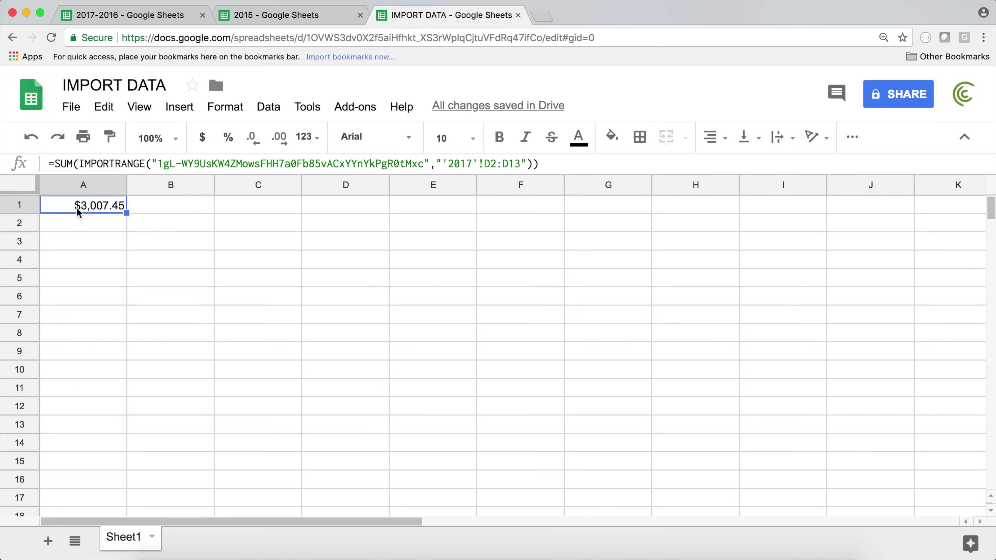
{"action": "left_click", "coordinate": [105, 16]}
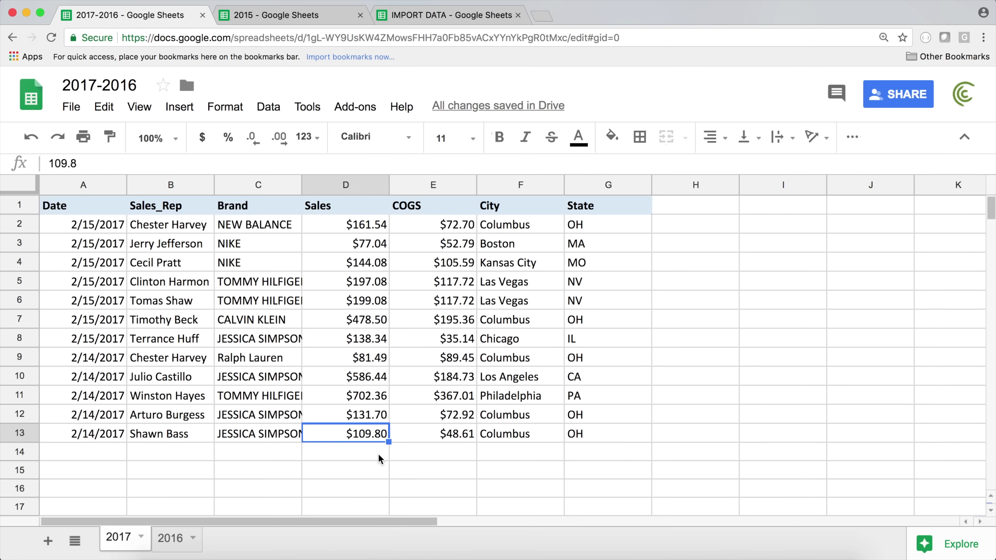
Step: Enter a 20000 test sale in D14 of the 2017 sheet
{"action": "left_click", "coordinate": [379, 455]}
{"action": "type", "text": "200"}
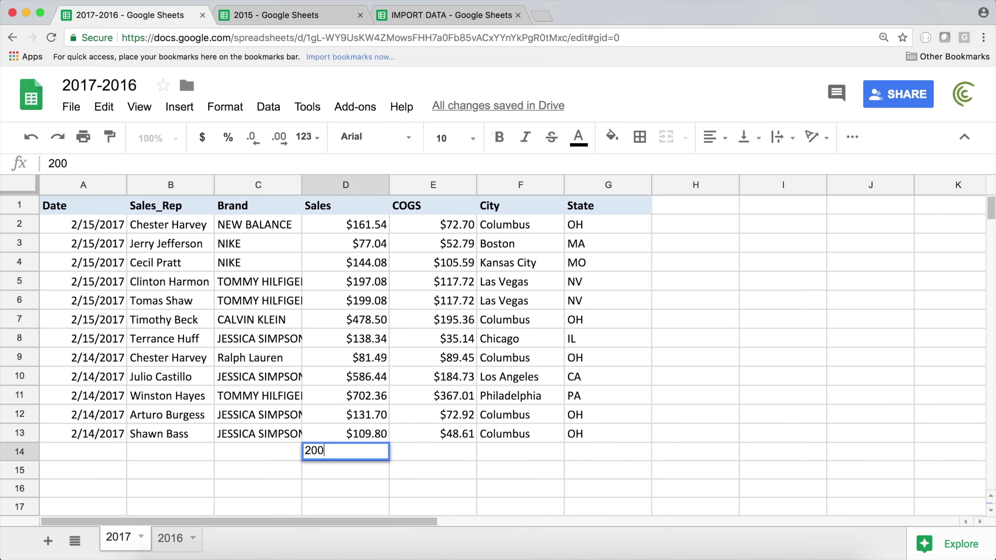
{"action": "type", "text": "00"}
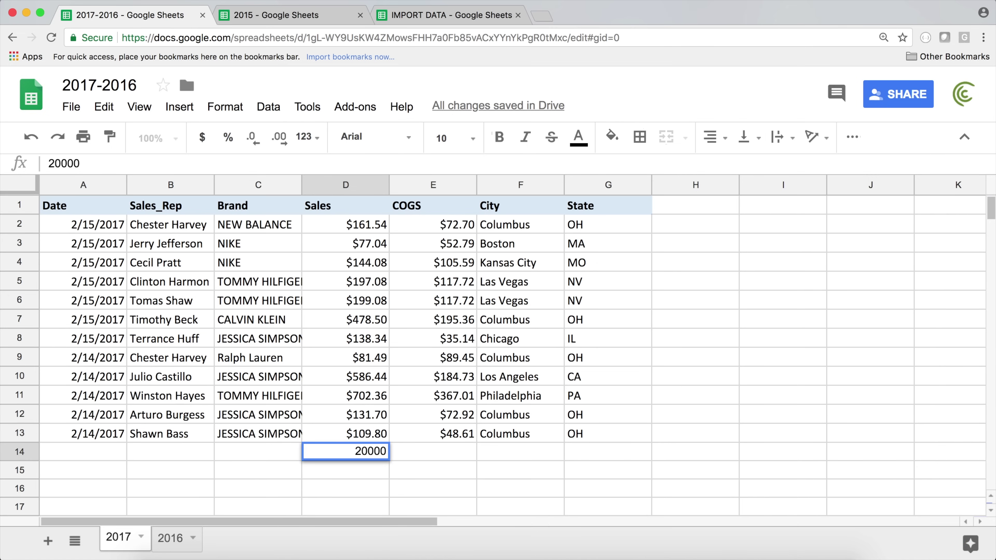
{"action": "key", "text": "Return"}
{"action": "left_click", "coordinate": [379, 455]}
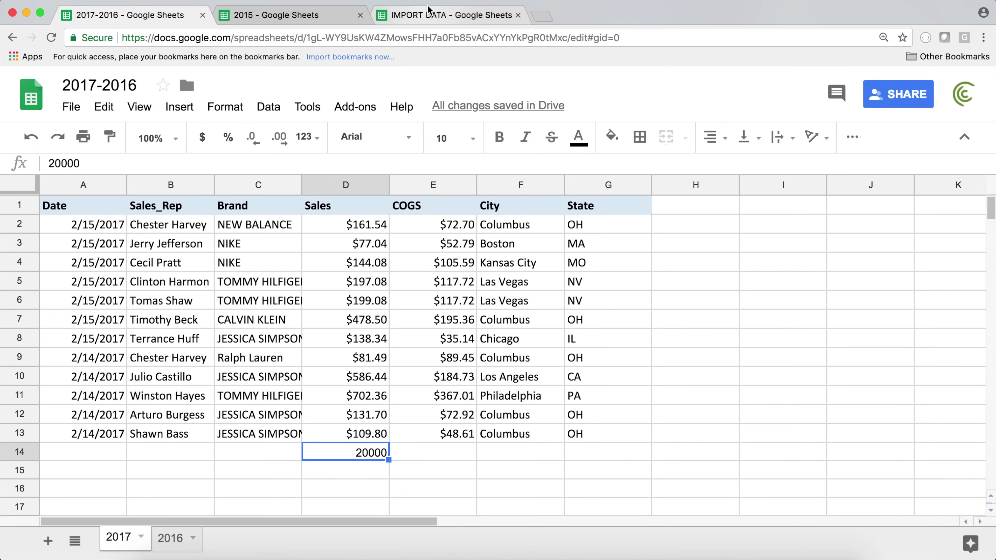
Step: Widen the IMPORT DATA SUM range from '2017'!D2:D13 to the open-ended '2017'!D2:D
{"action": "left_click", "coordinate": [424, 17]}
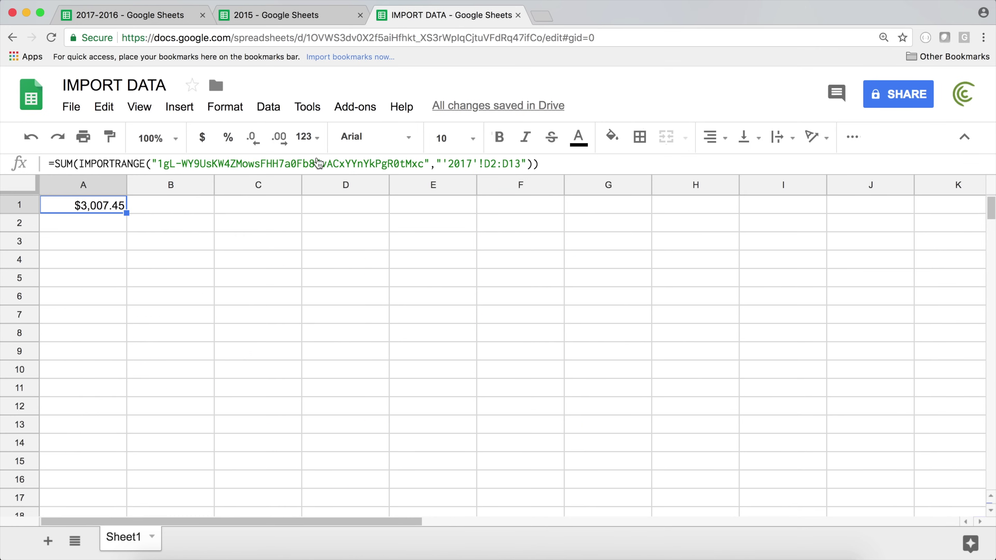
{"action": "double_click", "coordinate": [110, 210]}
{"action": "left_click_drag", "start_coordinate": [480, 206], "coordinate": [524, 206]}
{"action": "left_click", "coordinate": [512, 205]}
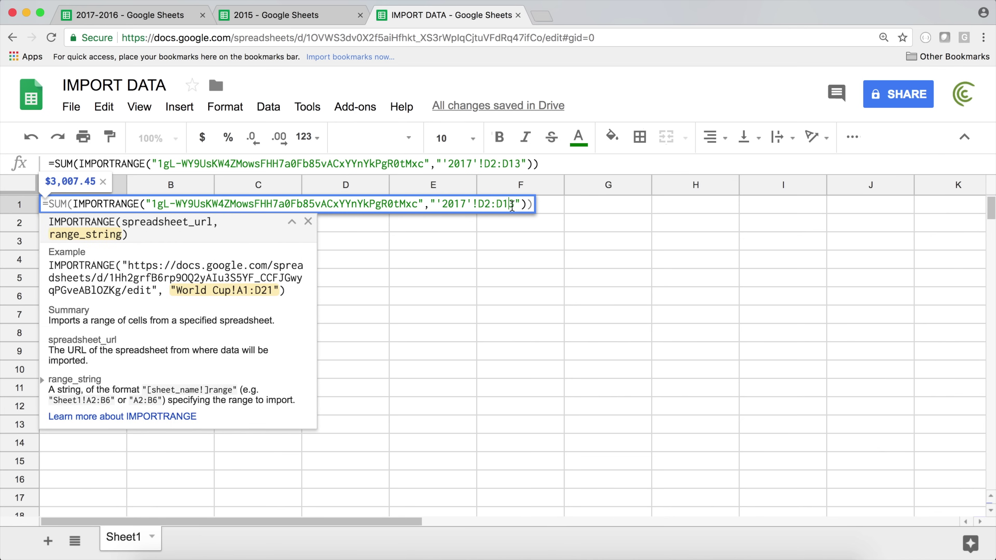
{"action": "key", "text": "BackSpace"}
{"action": "key", "text": "BackSpace"}
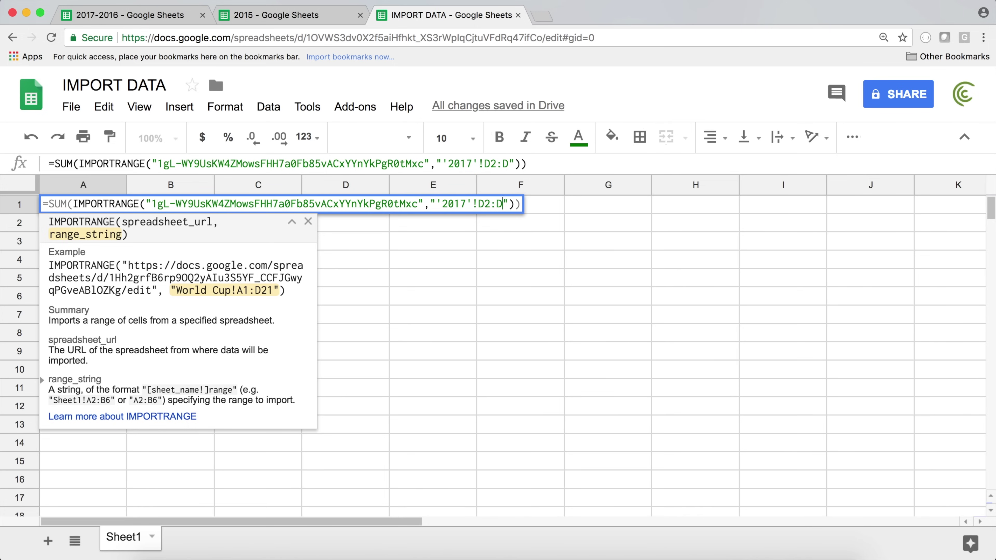
{"action": "key", "text": "Return"}
{"action": "left_click", "coordinate": [169, 15]}
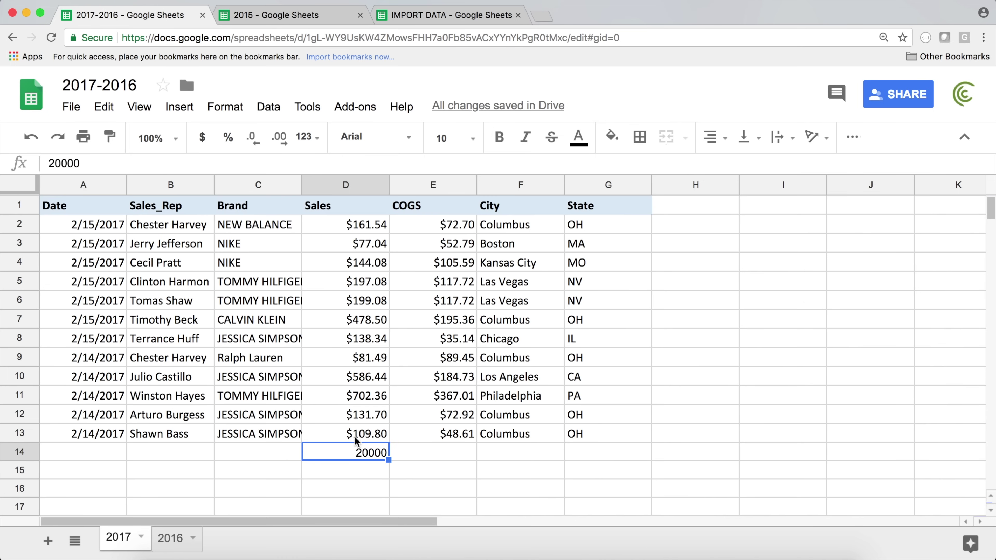
Step: Add a 10000 test sale in D15 and check the IMPORT DATA total rises to $33,007.45
{"action": "left_click", "coordinate": [361, 473]}
{"action": "type", "text": "10000"}
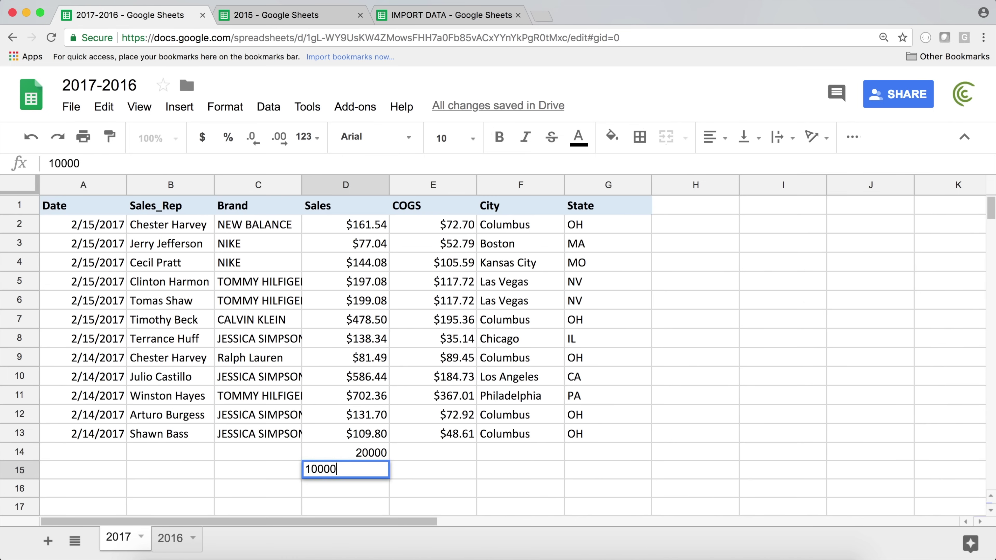
{"action": "key", "text": "Return"}
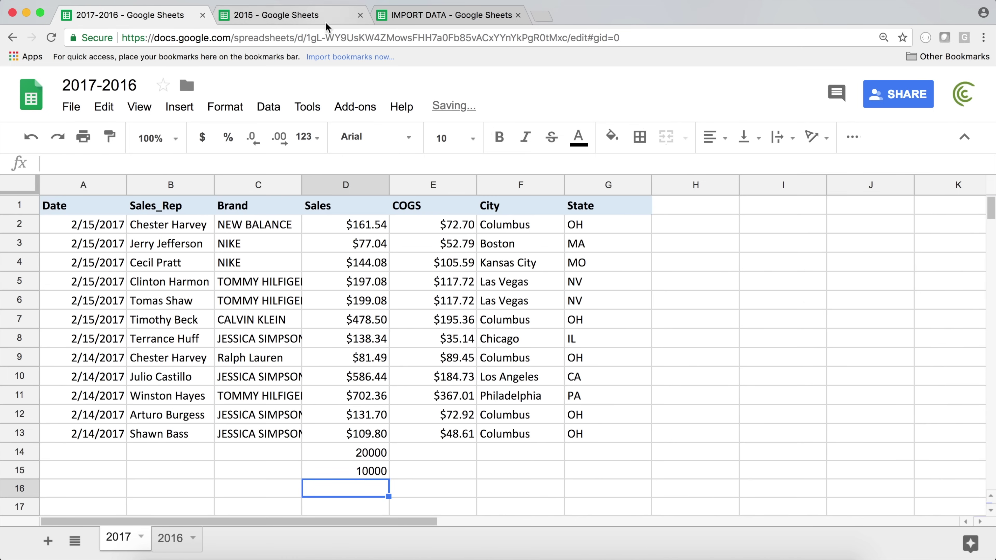
{"action": "left_click", "coordinate": [415, 14]}
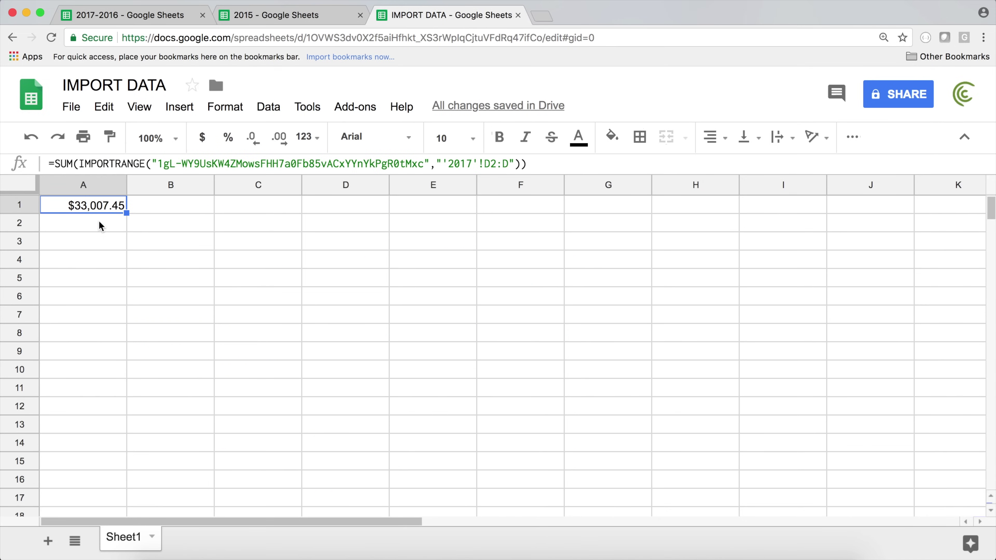
Step: Delete the 20000 and 10000 test sales from D14 and D15 of the 2017 sheet
{"action": "left_click", "coordinate": [115, 19]}
{"action": "left_click", "coordinate": [344, 453]}
{"action": "key", "text": "Delete"}
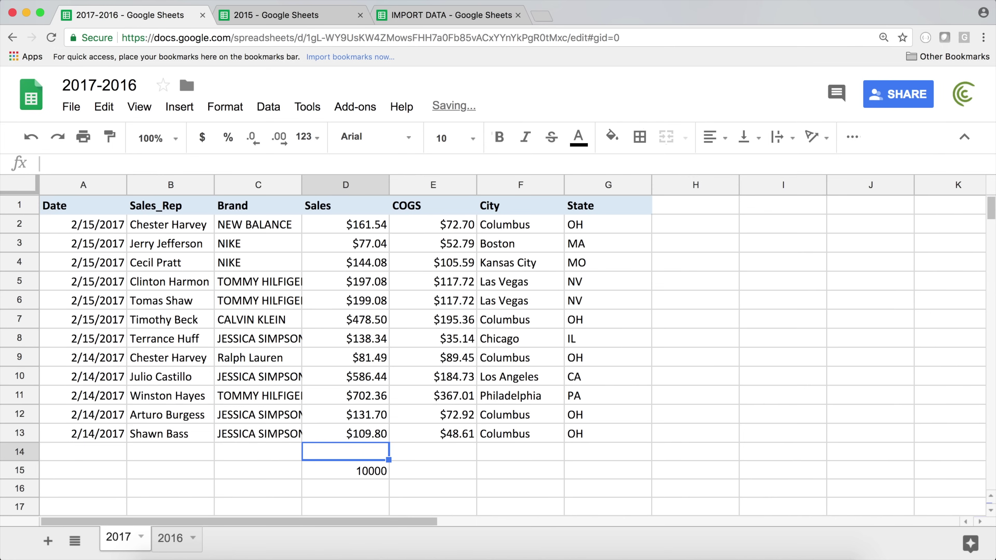
{"action": "key", "text": "Down"}
{"action": "key", "text": "Delete"}
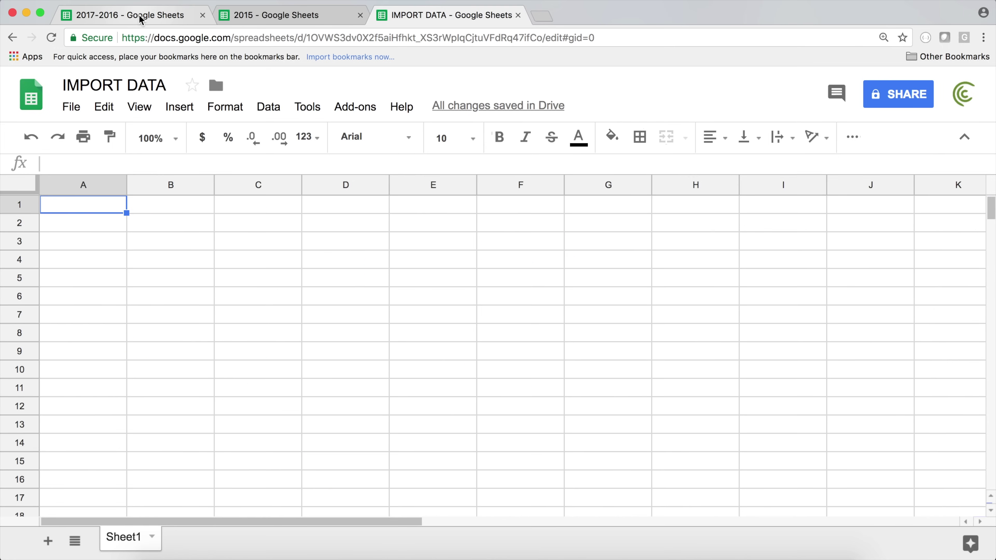
Step: Check the IL and CA state codes in column G of the 2017-2016 sheet
{"action": "left_click", "coordinate": [140, 16]}
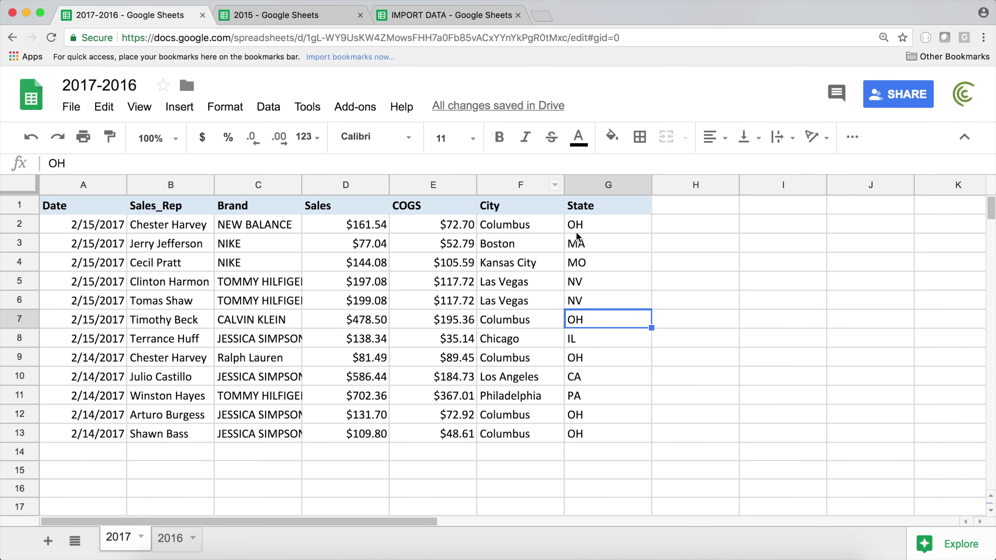
{"action": "left_click", "coordinate": [593, 337]}
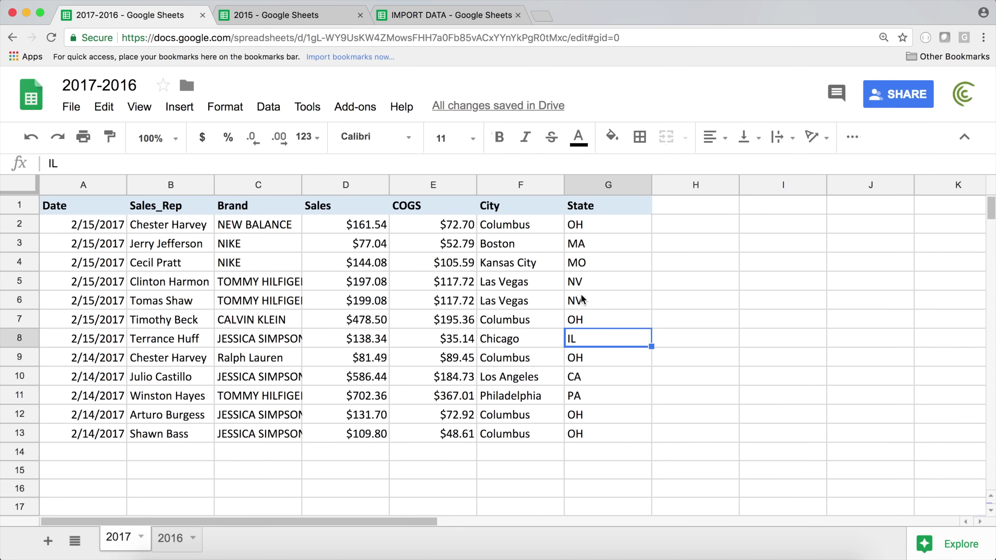
{"action": "left_click", "coordinate": [587, 378]}
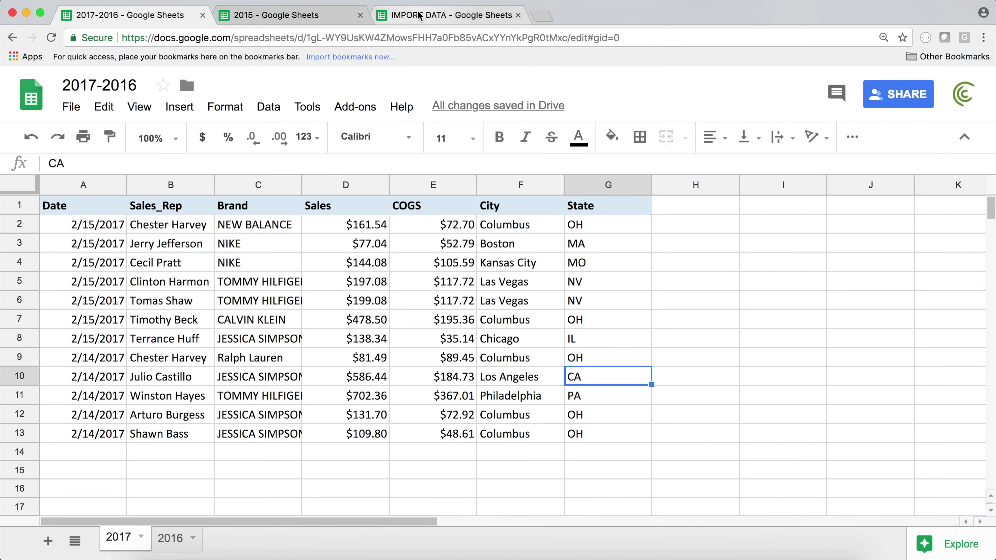
Step: Enter IL in A1 and CA in A2 of IMPORT DATA and begin a formula in B1
{"action": "left_click", "coordinate": [396, 15]}
{"action": "type", "text": "IL"}
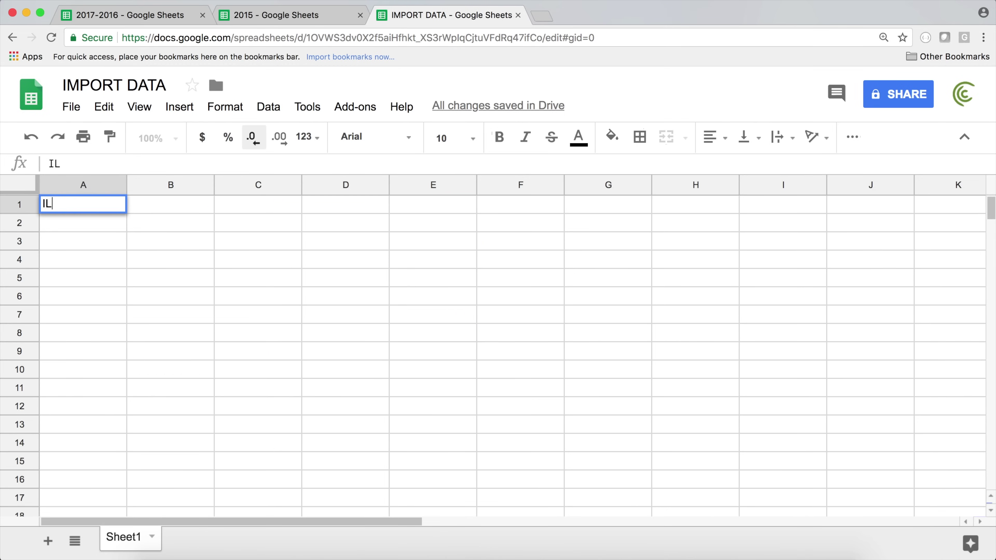
{"action": "key", "text": "Return"}
{"action": "type", "text": "CA"}
{"action": "key", "text": "Return"}
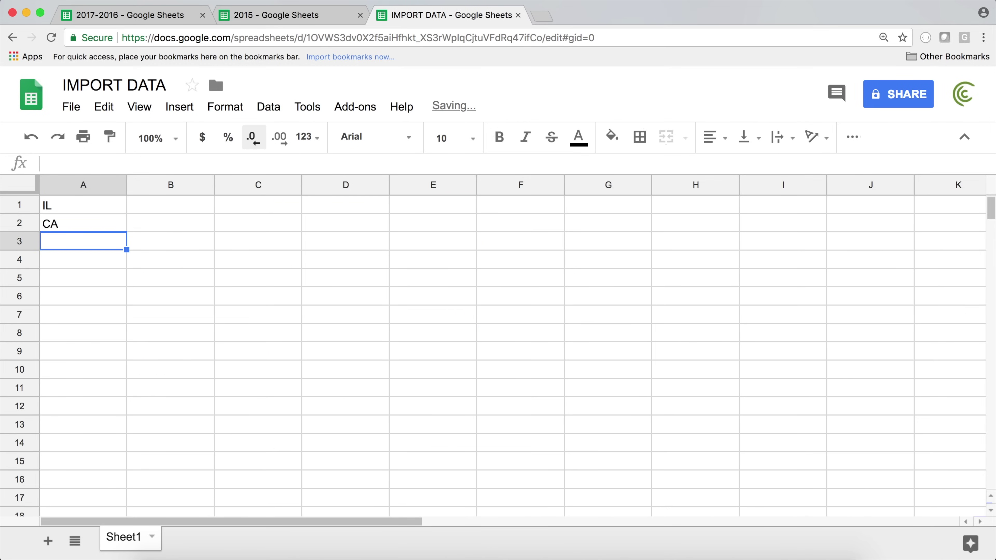
{"action": "left_click", "coordinate": [171, 210]}
{"action": "type", "text": "="}
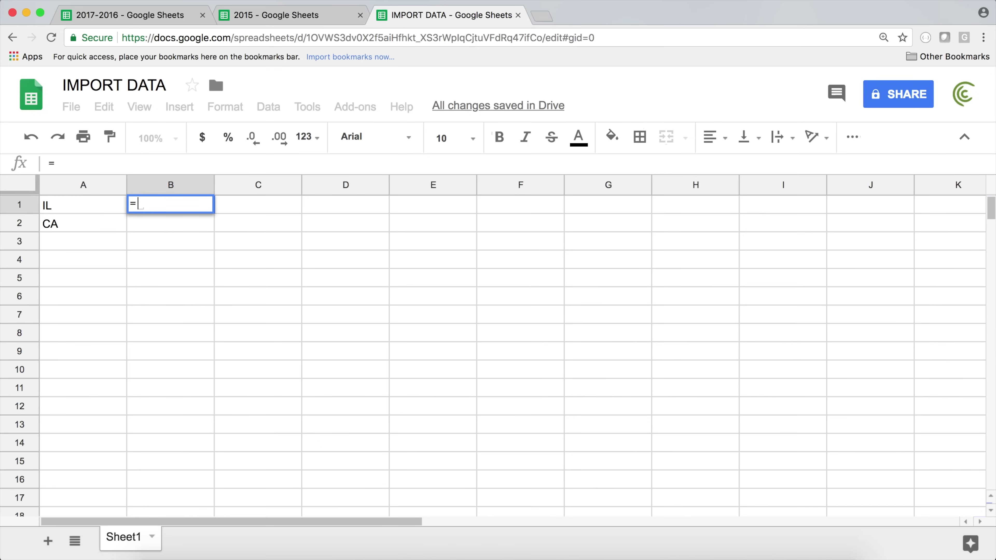
{"action": "type", "text": "SUMIFS"}
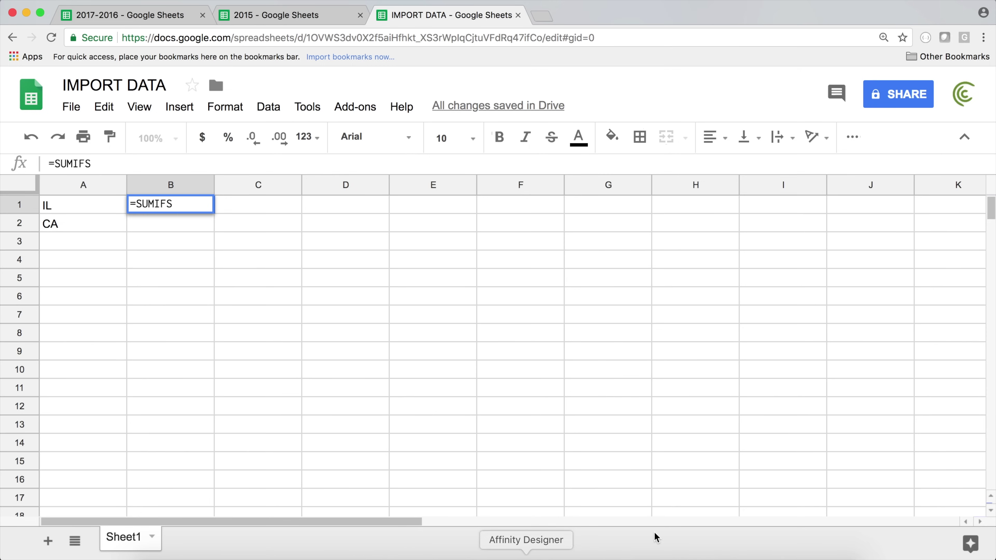
Step: Enter =SUMPRODUCT(IMPORTRANGE("<2017-2016 URL>", "D2:D")) in B1 using the copied source spreadsheet address
{"action": "key", "text": "BackSpace"}
{"action": "key", "text": "BackSpace"}
{"action": "key", "text": "BackSpace"}
{"action": "key", "text": "BackSpace"}
{"action": "key", "text": "BackSpace"}
{"action": "key", "text": "BackSpace"}
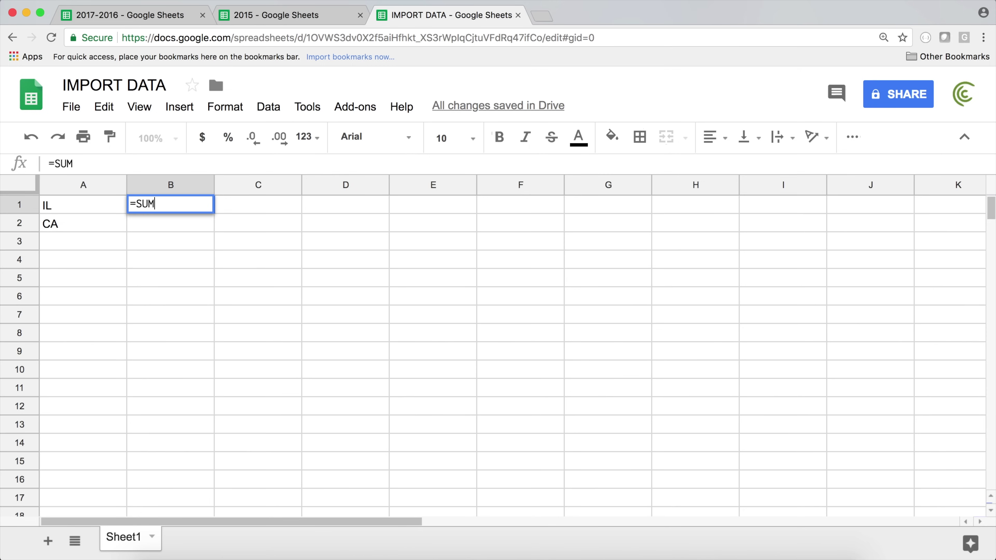
{"action": "type", "text": "SUMPRODY+"}
{"action": "key", "text": "BackSpace"}
{"action": "key", "text": "BackSpace"}
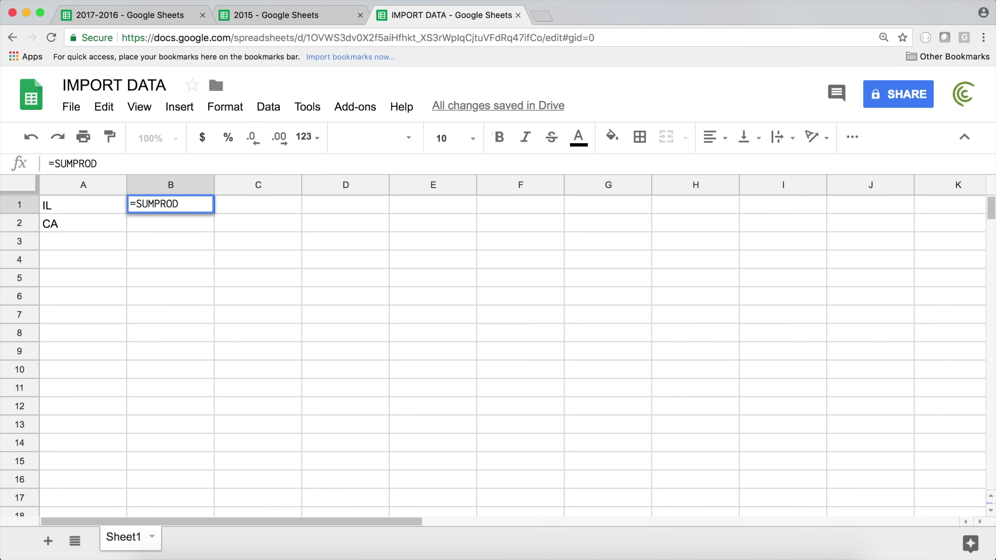
{"action": "type", "text": "UCT("}
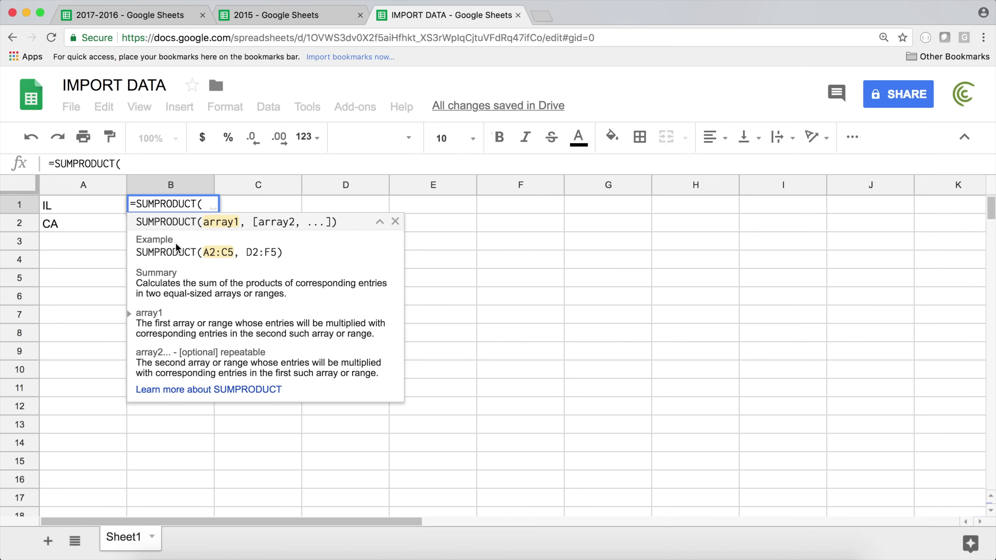
{"action": "left_click", "coordinate": [157, 16]}
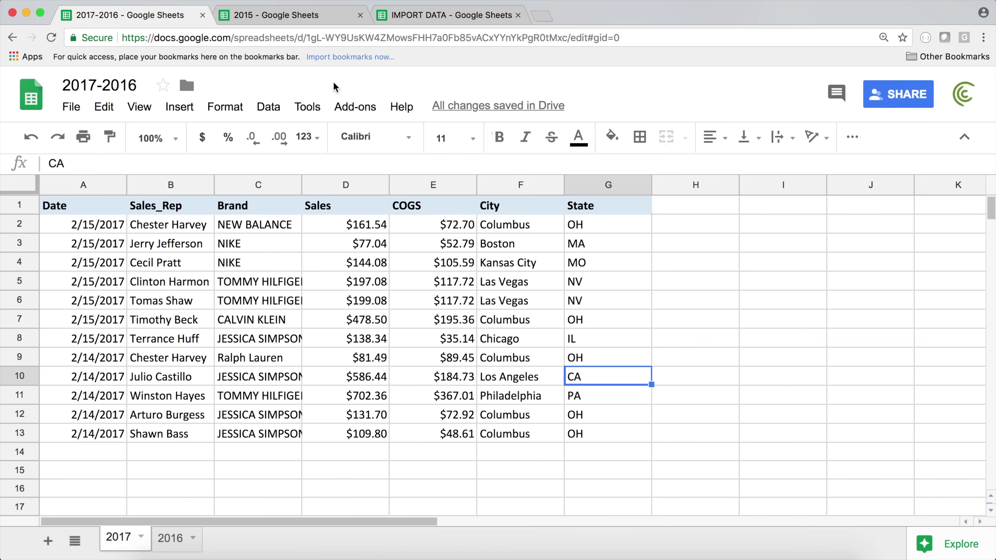
{"action": "left_click", "coordinate": [343, 38]}
{"action": "key", "text": "ctrl+c"}
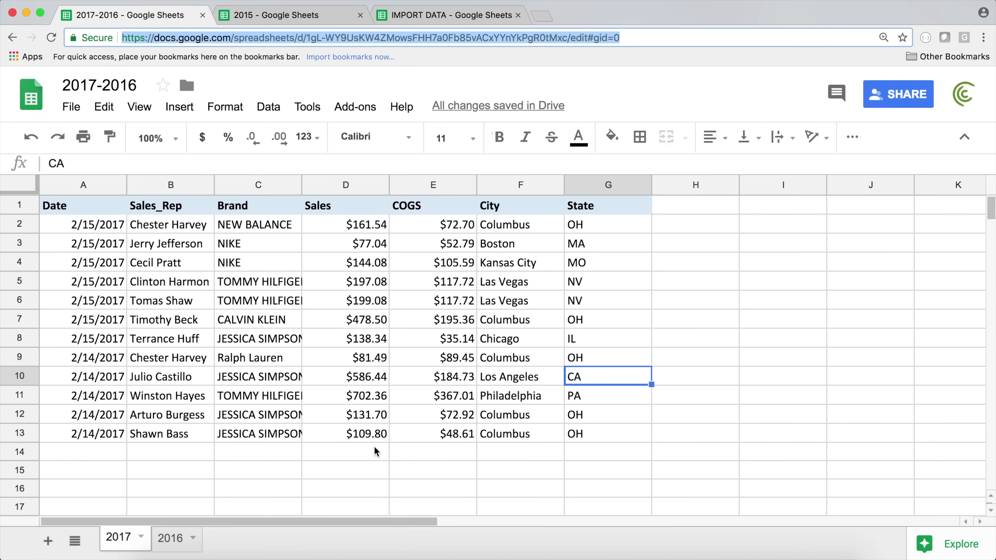
{"action": "left_click", "coordinate": [438, 19]}
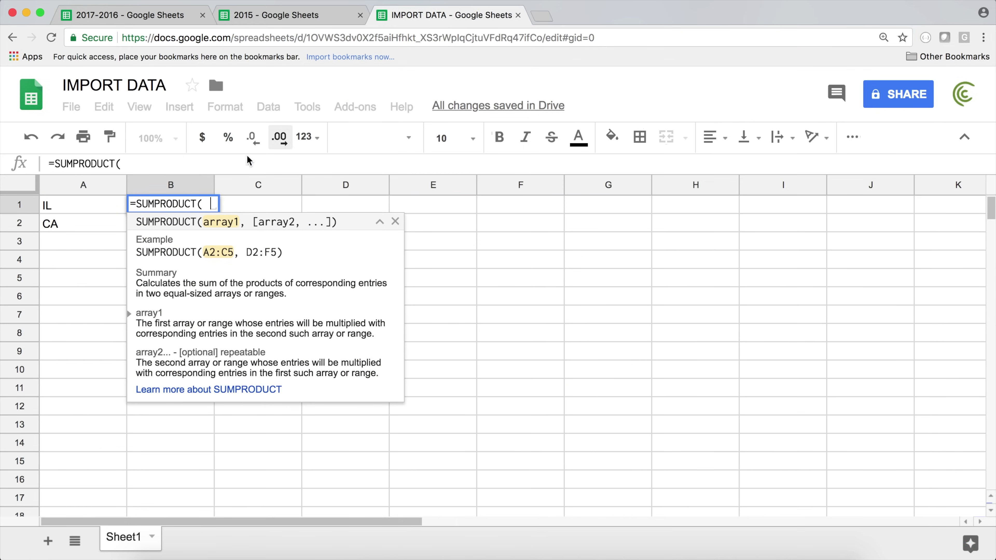
{"action": "type", "text": "IMPOR"}
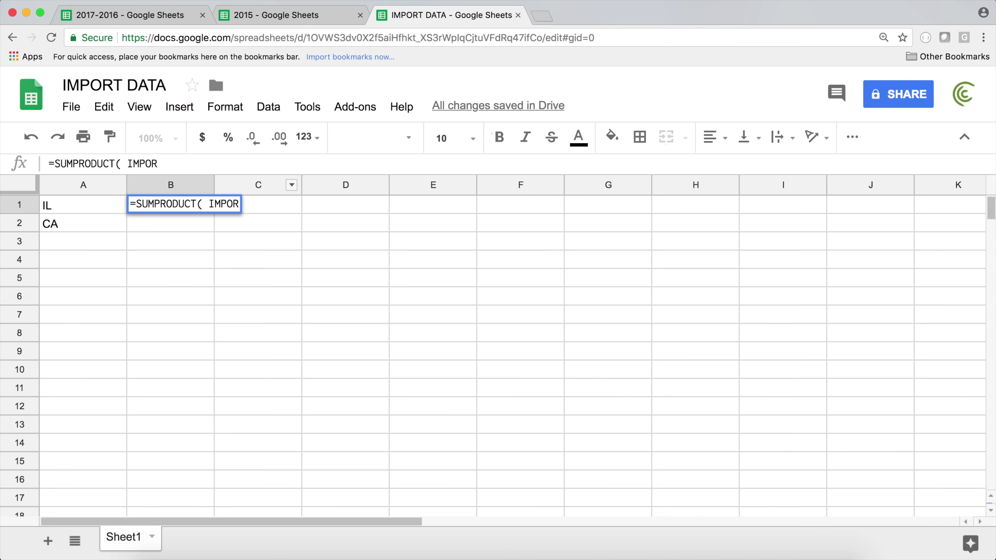
{"action": "type", "text": "TRANGE("}
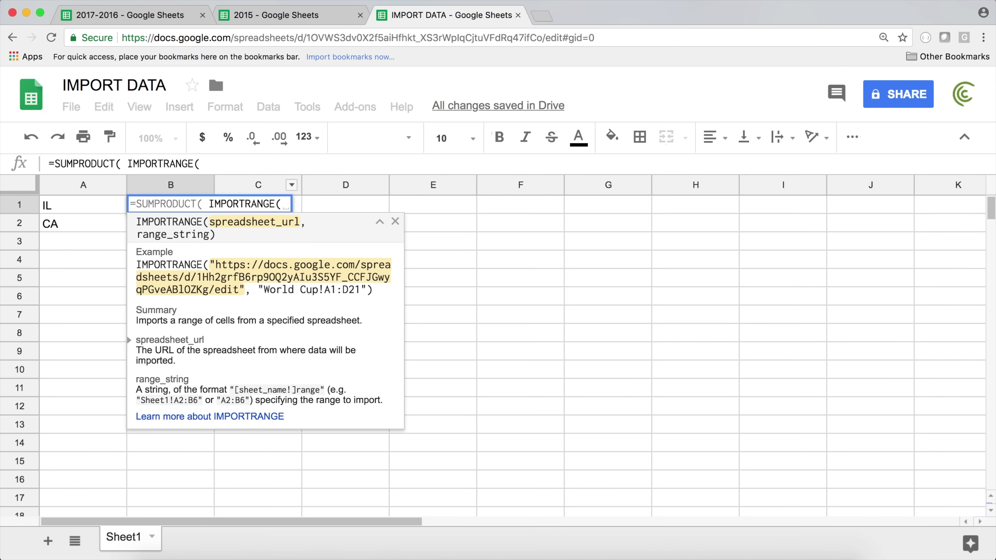
{"action": "type", "text": "\""}
{"action": "key", "text": "ctrl+v"}
{"action": "type", "text": "\", "}
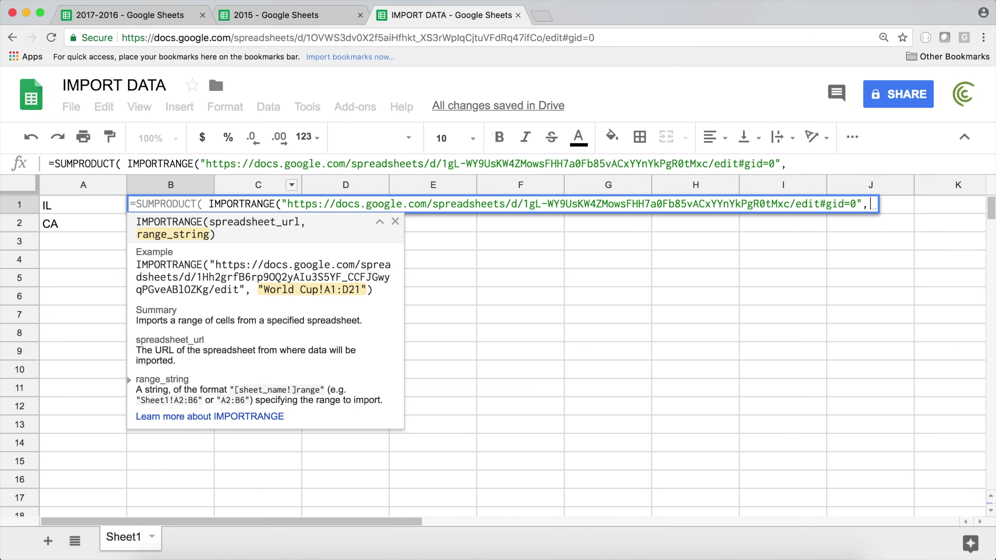
{"action": "type", "text": "\"D2:"}
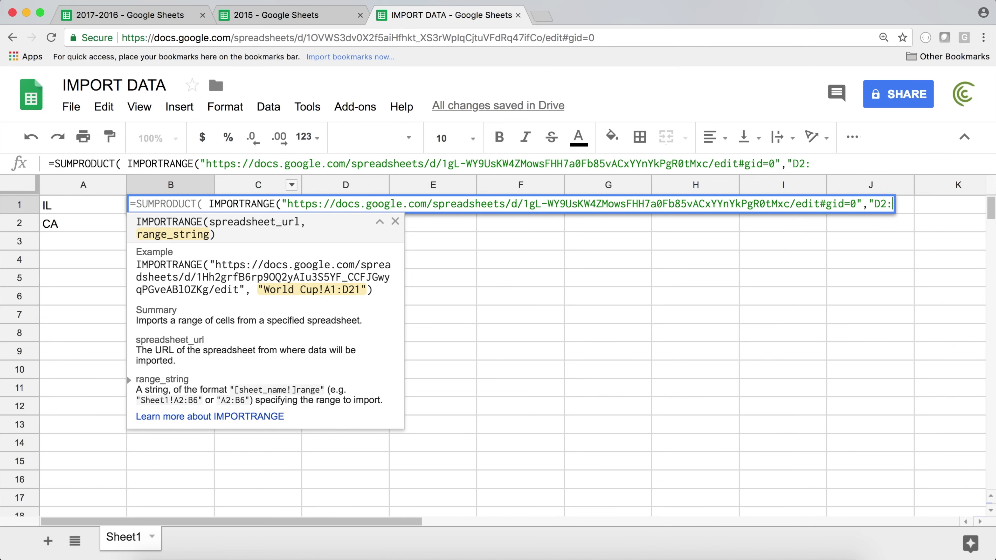
{"action": "type", "text": "D\")"}
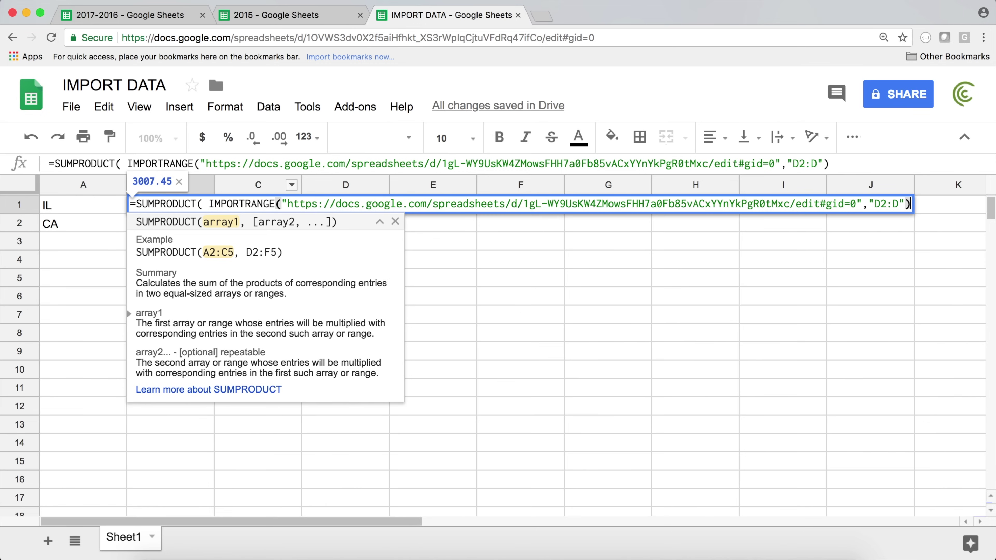
Step: Trim the IMPORTRANGE URL to just the spreadsheet key, removing the https prefix and /edit#gid=0
{"action": "left_click_drag", "start_coordinate": [209, 203], "coordinate": [959, 219]}
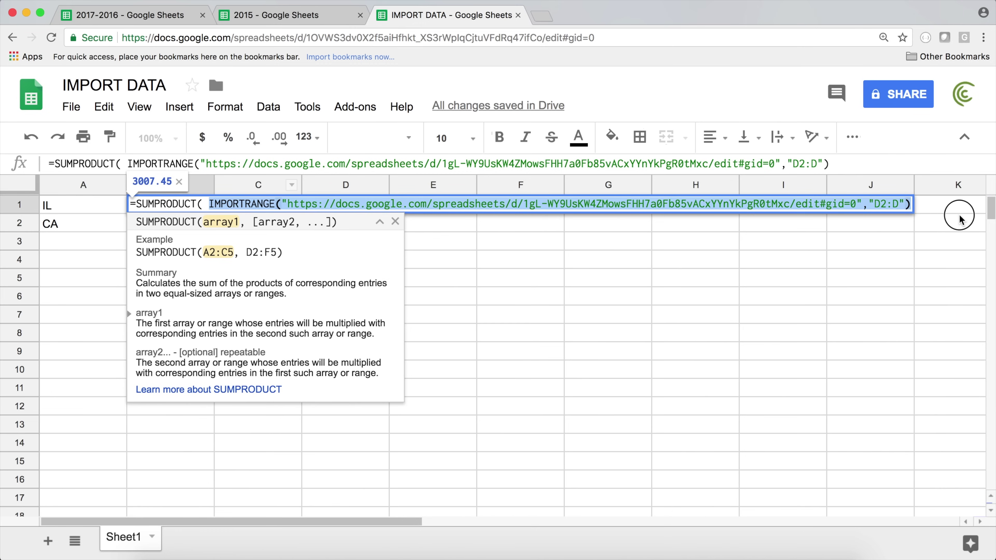
{"action": "left_click_drag", "start_coordinate": [203, 203], "coordinate": [136, 203]}
{"action": "left_click", "coordinate": [213, 204]}
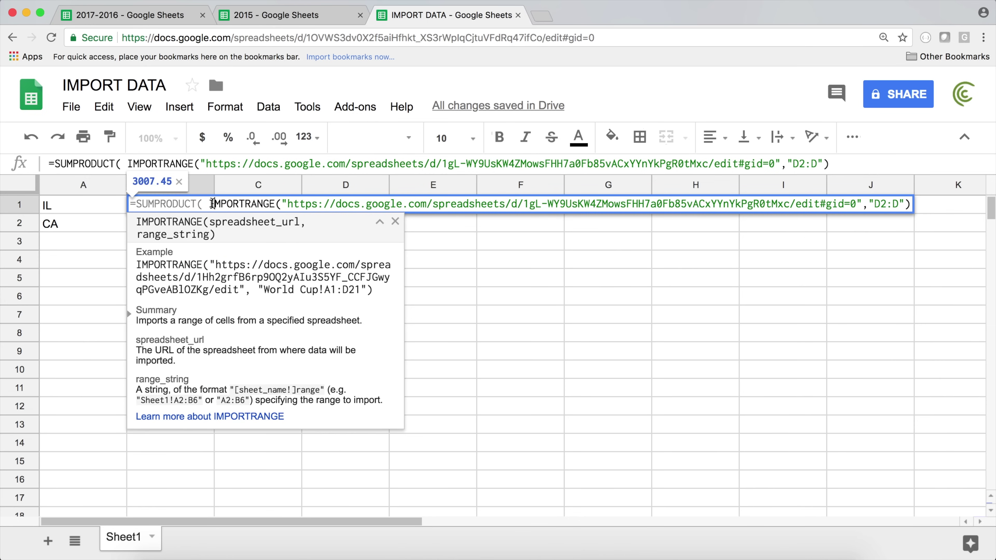
{"action": "left_click_drag", "start_coordinate": [213, 204], "coordinate": [965, 202]}
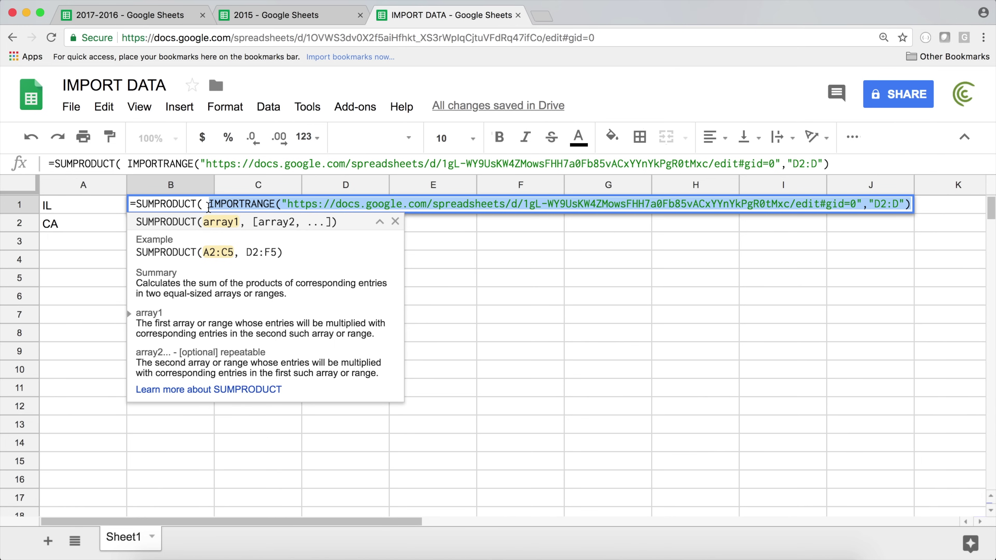
{"action": "left_click", "coordinate": [285, 203]}
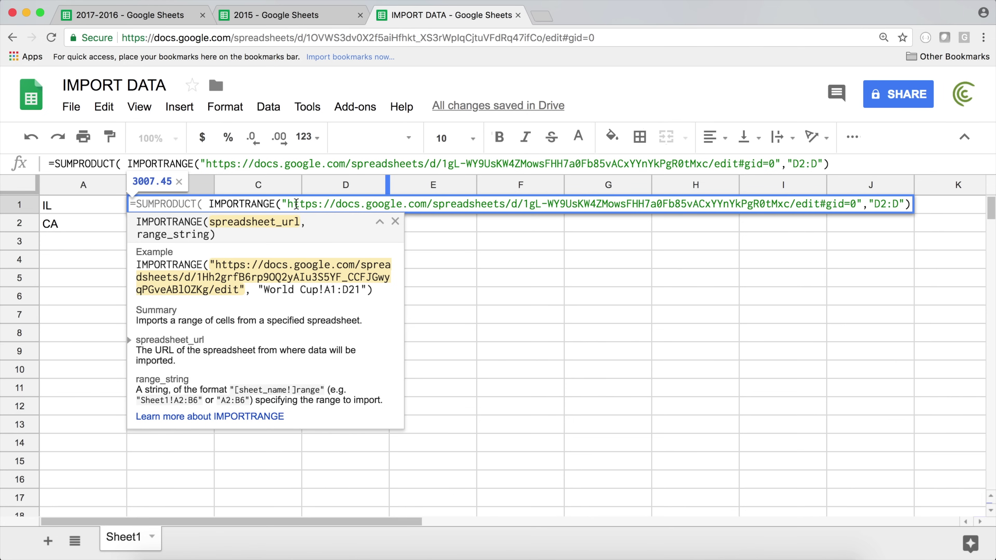
{"action": "left_click_drag", "start_coordinate": [287, 203], "coordinate": [524, 205]}
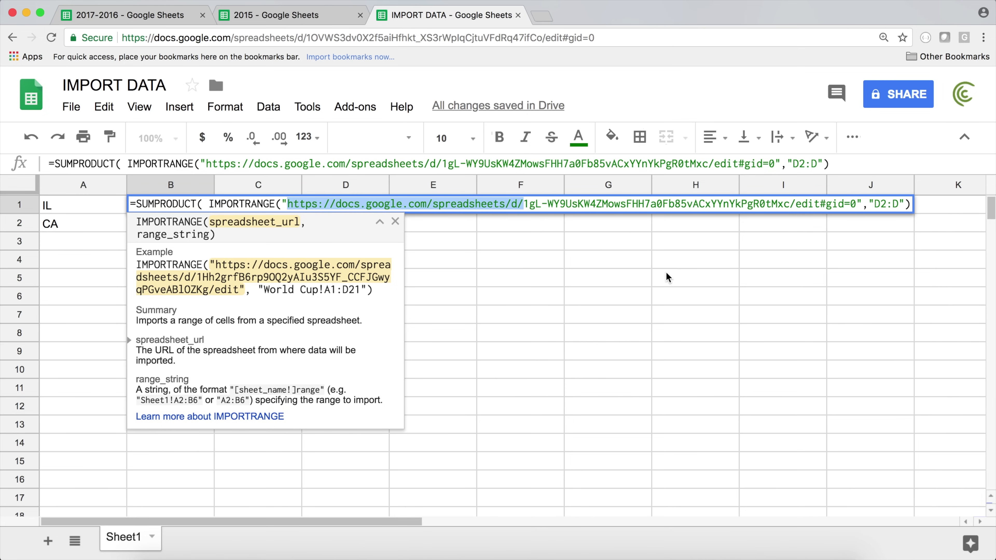
{"action": "key", "text": "BackSpace"}
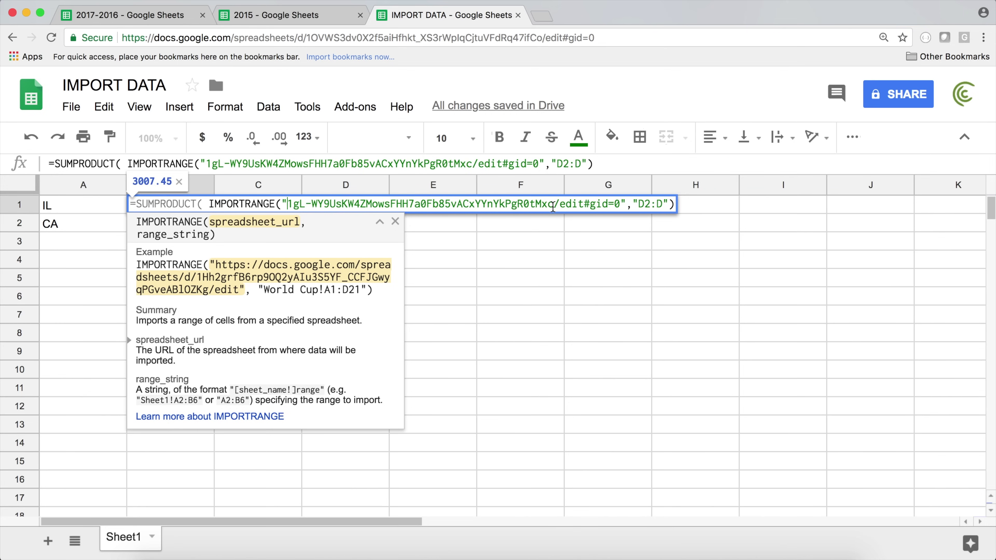
{"action": "left_click_drag", "start_coordinate": [555, 203], "coordinate": [623, 203]}
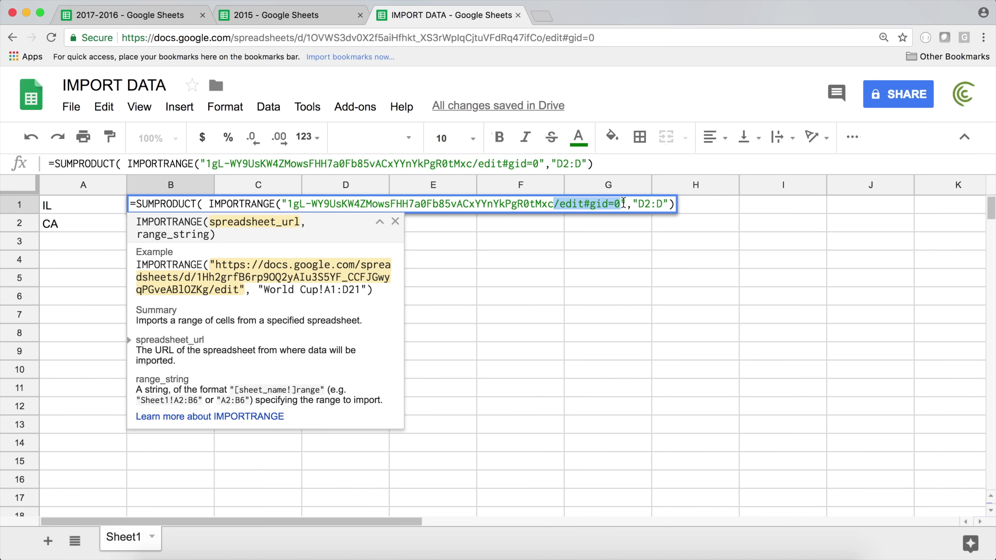
{"action": "key", "text": "BackSpace"}
Step: Add a second identical IMPORTRANGE of D2:D as another SUMPRODUCT array, previewing 1252625.951
{"action": "key", "text": "End"}
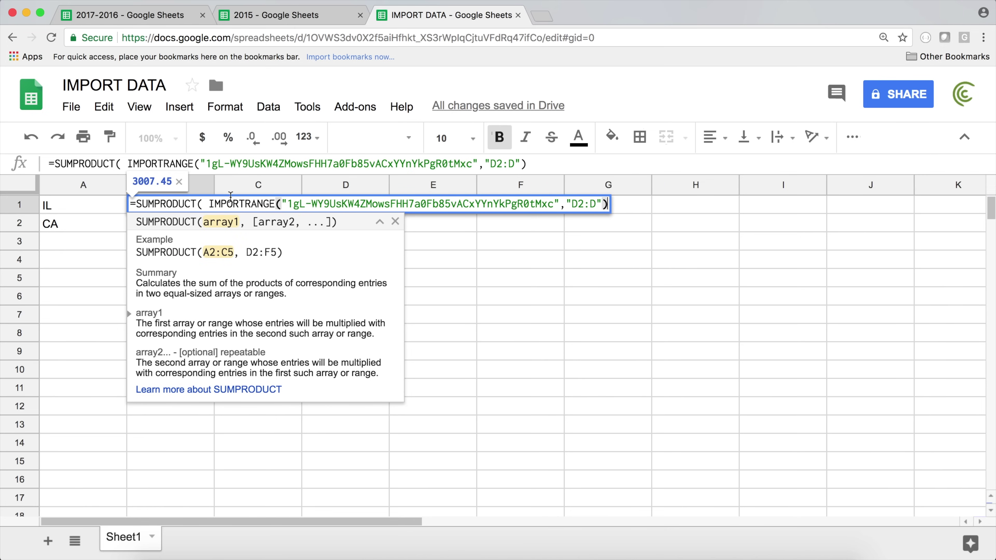
{"action": "left_click_drag", "start_coordinate": [208, 203], "coordinate": [630, 204]}
{"action": "key", "text": "ctrl+c"}
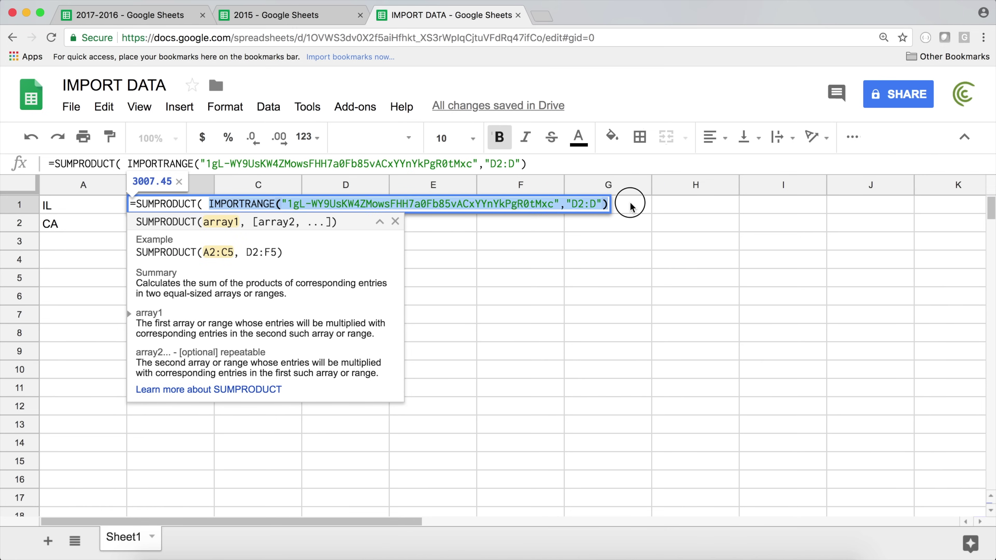
{"action": "left_click", "coordinate": [607, 203]}
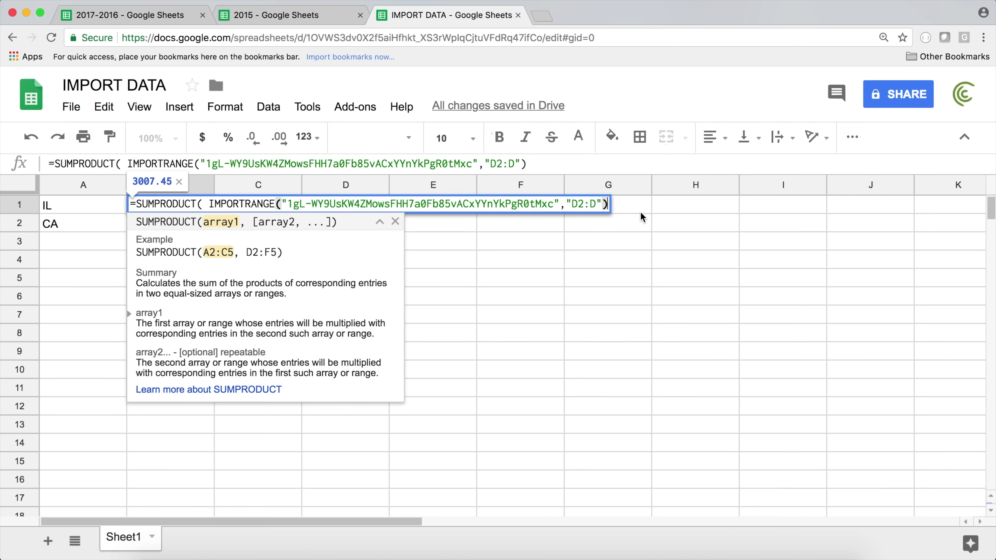
{"action": "type", "text": ","}
{"action": "key", "text": "ctrl+v"}
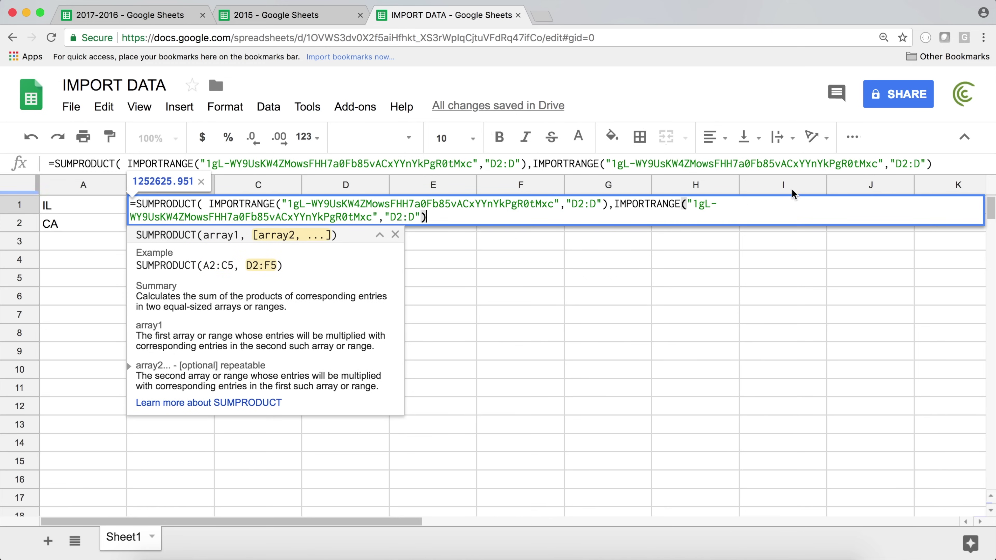
Step: Change the second IMPORTRANGE range from D2:D to the State column G2:G
{"action": "left_click", "coordinate": [105, 16]}
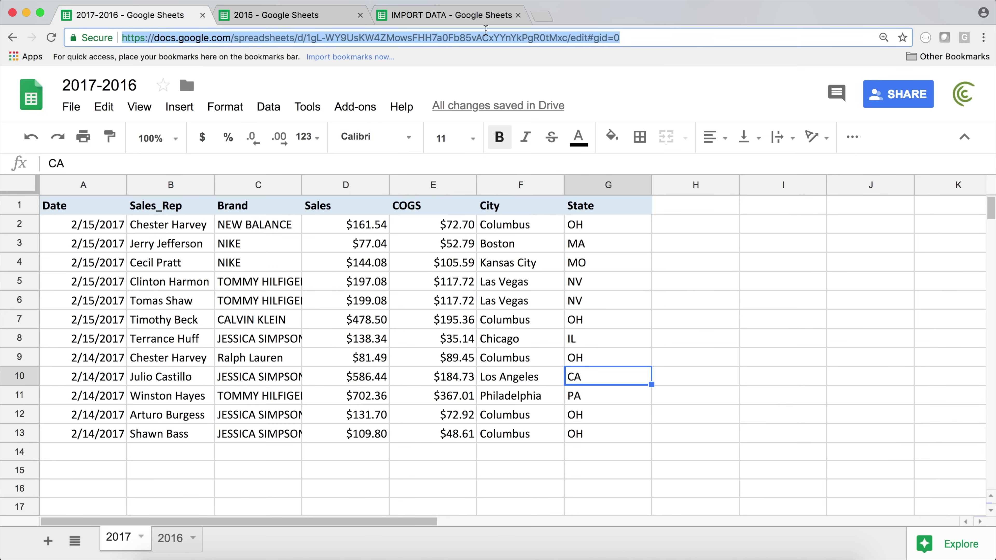
{"action": "left_click", "coordinate": [410, 16]}
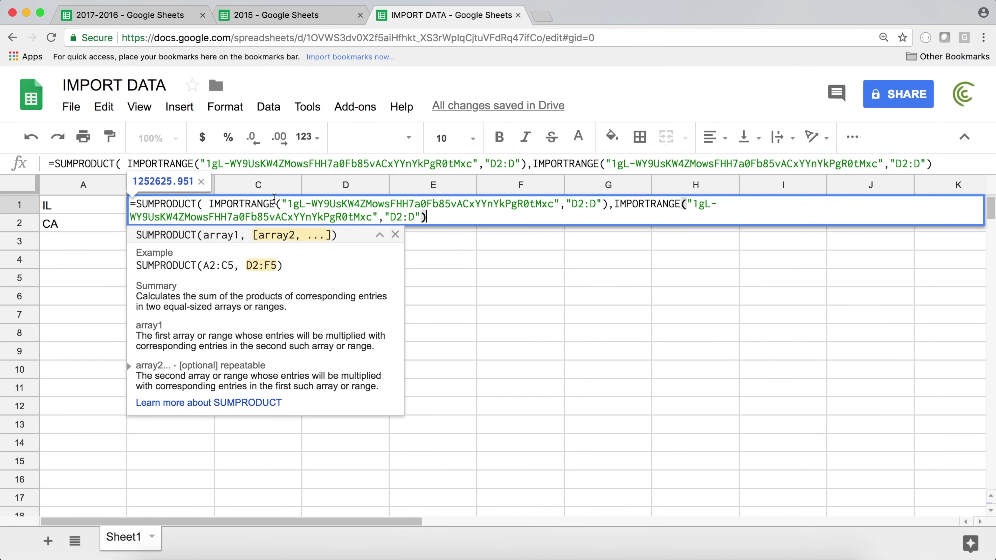
{"action": "left_click", "coordinate": [401, 218]}
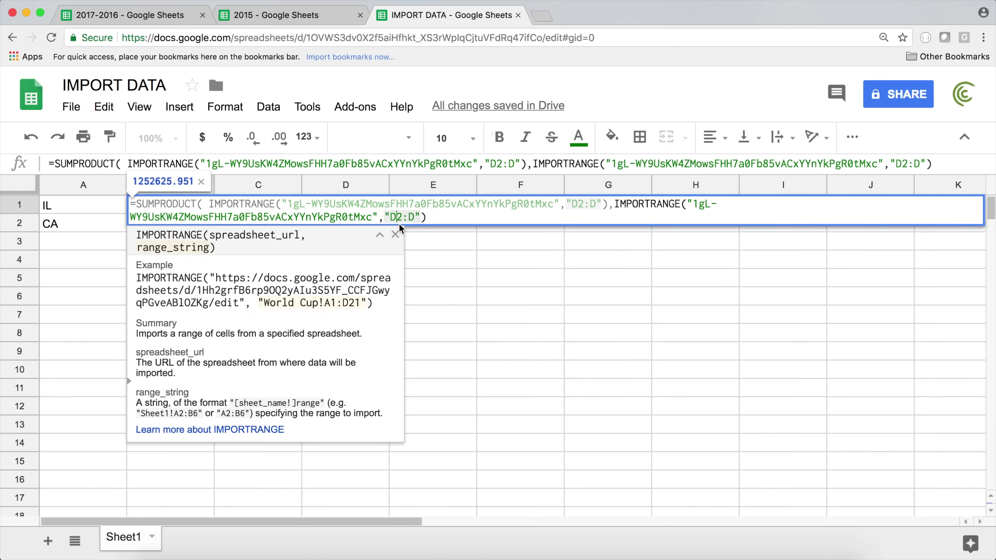
{"action": "key", "text": "BackSpace"}
{"action": "key", "text": "BackSpace"}
{"action": "type", "text": "G2"}
{"action": "key", "text": "BackSpace"}
{"action": "type", "text": "G"}
{"action": "key", "text": "Right"}
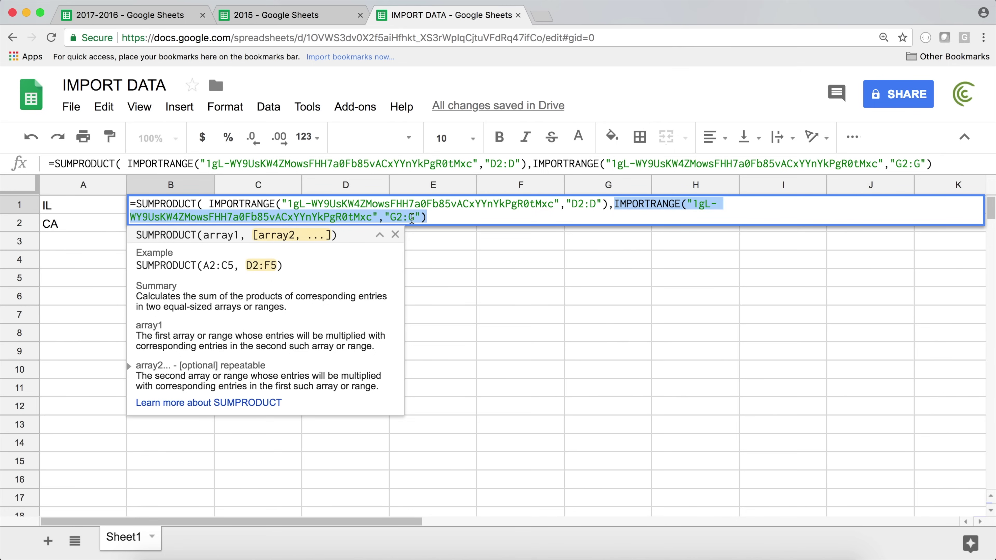
Step: Compare the states to =A1, giving 138.34 for IL, and fill down to B2 for CA (586.44)
{"action": "left_click", "coordinate": [446, 218]}
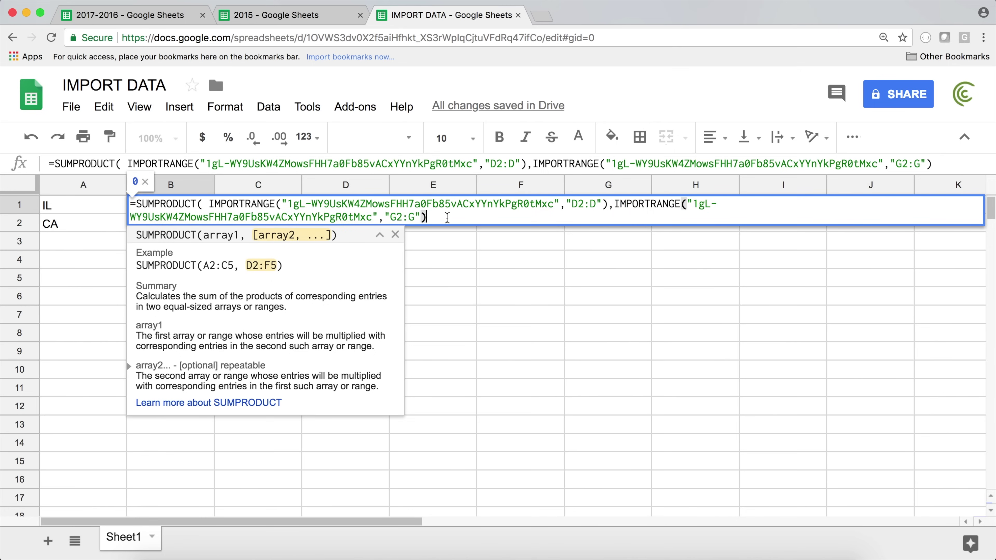
{"action": "type", "text": "="}
{"action": "left_click", "coordinate": [102, 205]}
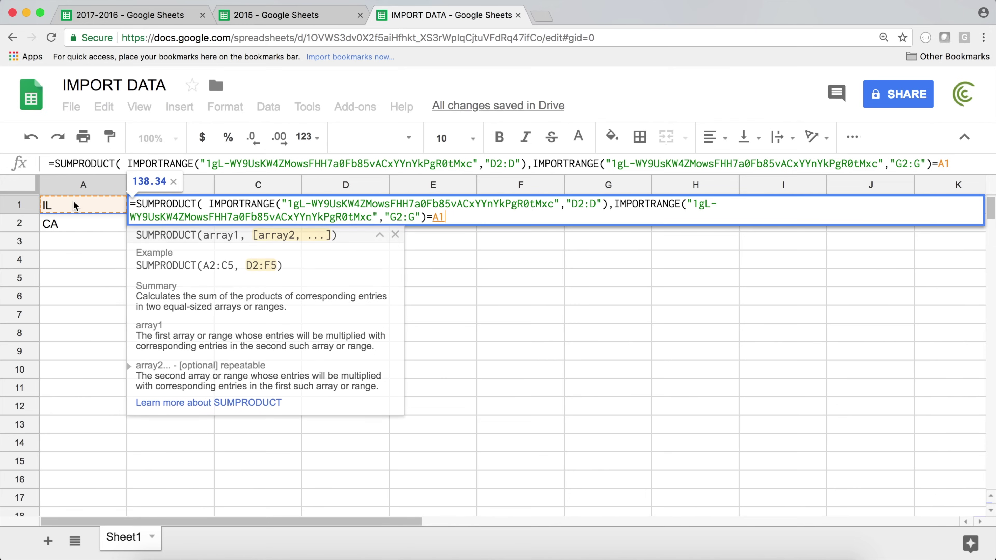
{"action": "type", "text": ")"}
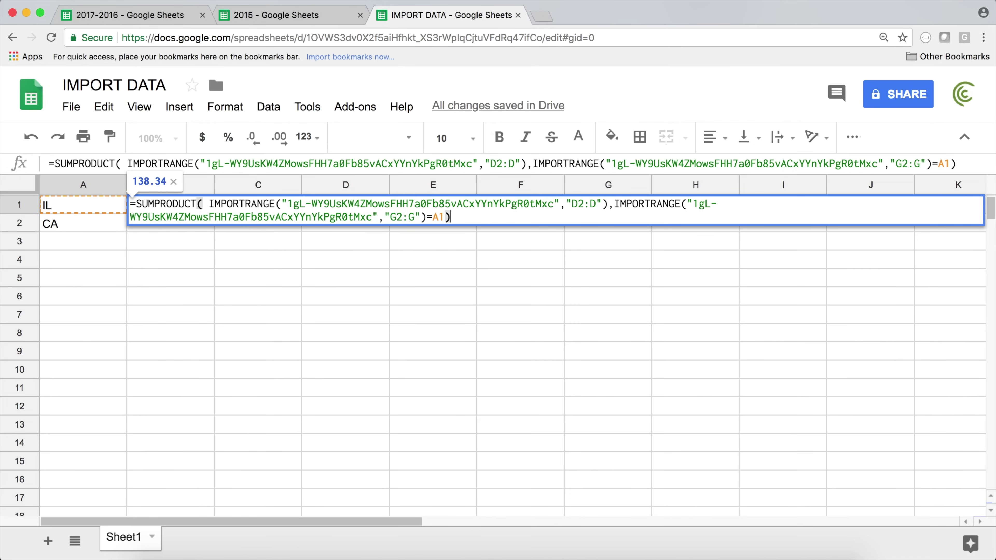
{"action": "key", "text": "Return"}
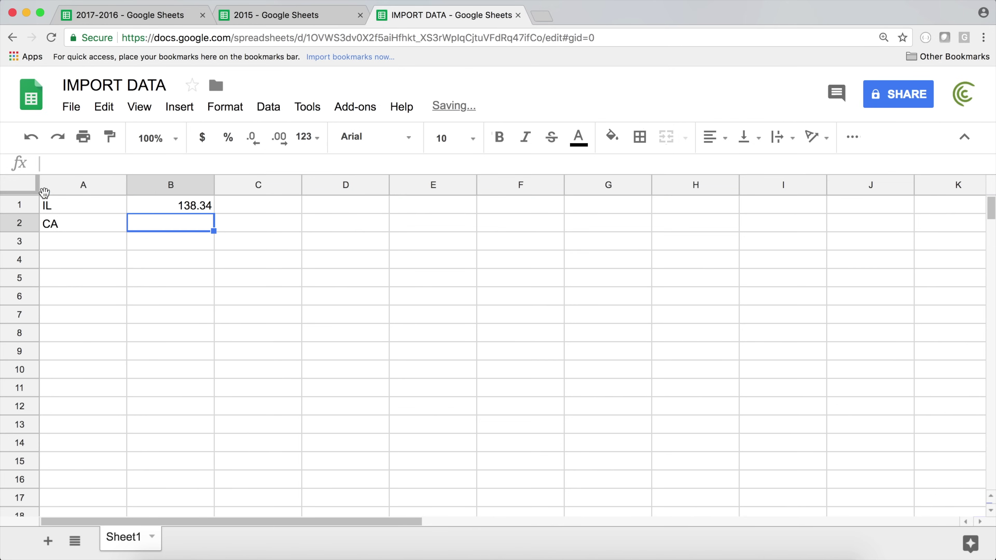
{"action": "left_click", "coordinate": [188, 208]}
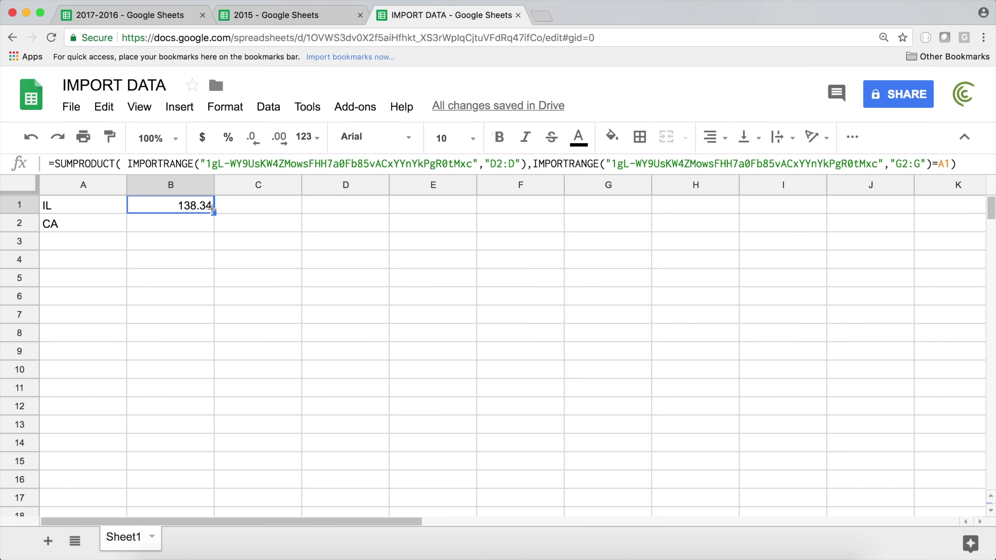
{"action": "left_click_drag", "start_coordinate": [214, 213], "coordinate": [212, 230]}
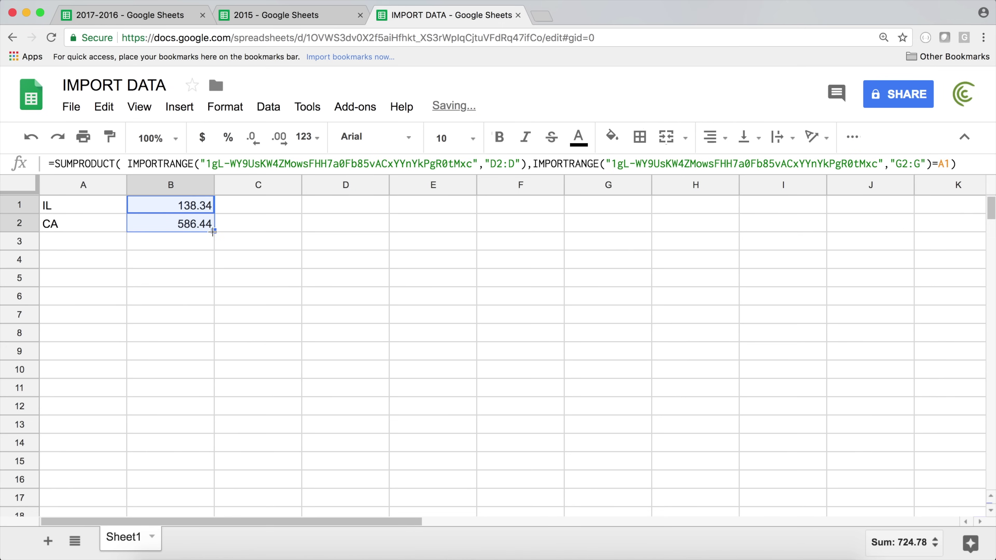
{"action": "double_click", "coordinate": [189, 206]}
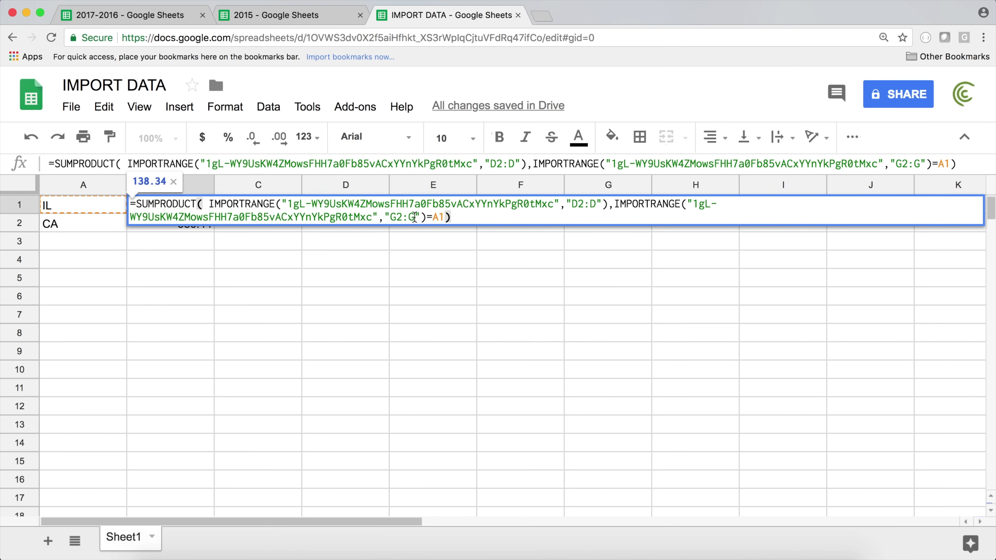
{"action": "left_click", "coordinate": [610, 204]}
{"action": "left_click", "coordinate": [572, 204]}
{"action": "left_click_drag", "start_coordinate": [571, 204], "coordinate": [596, 205]}
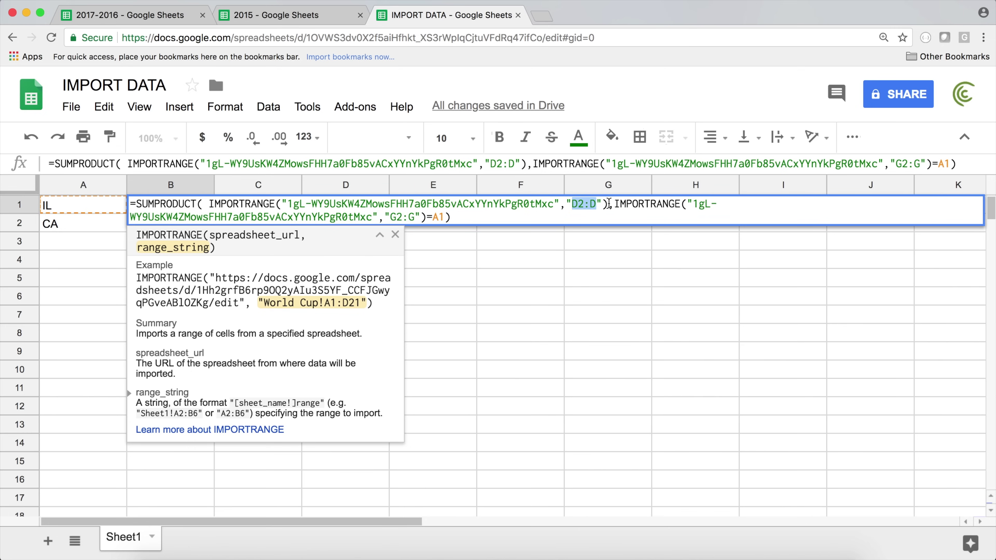
{"action": "left_click", "coordinate": [608, 204]}
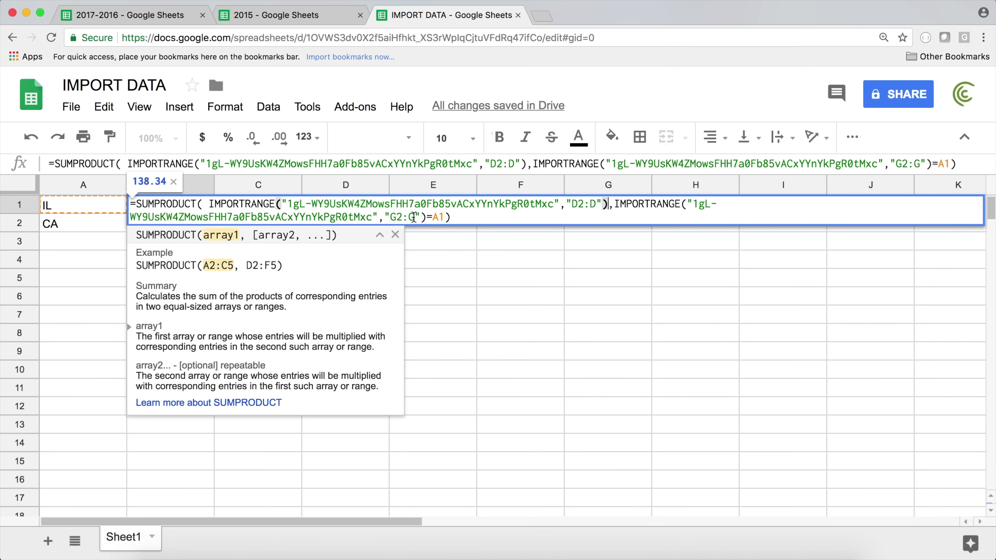
{"action": "key", "text": "Escape"}
{"action": "double_click", "coordinate": [201, 227]}
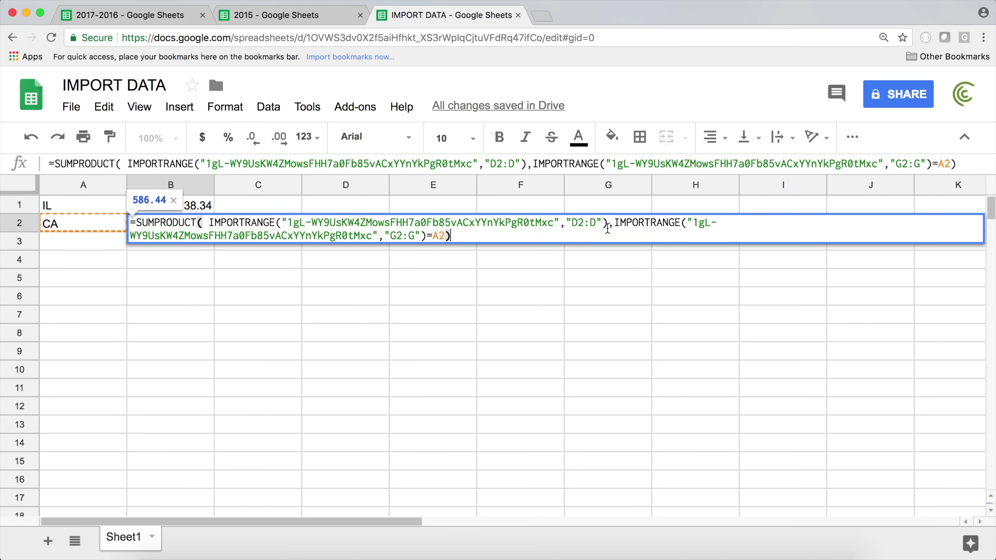
{"action": "key", "text": "Escape"}
{"action": "left_click", "coordinate": [188, 210]}
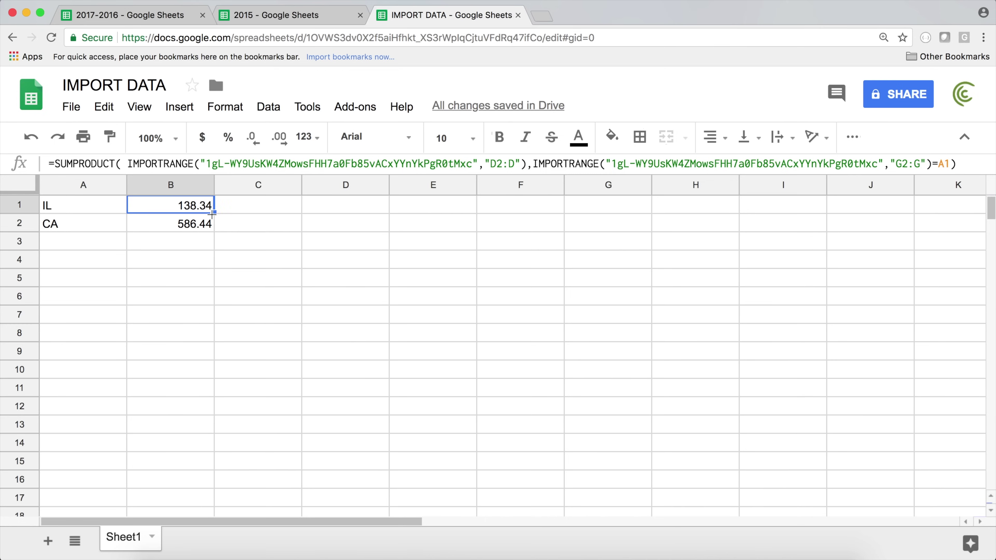
{"action": "left_click_drag", "start_coordinate": [78, 200], "coordinate": [197, 208]}
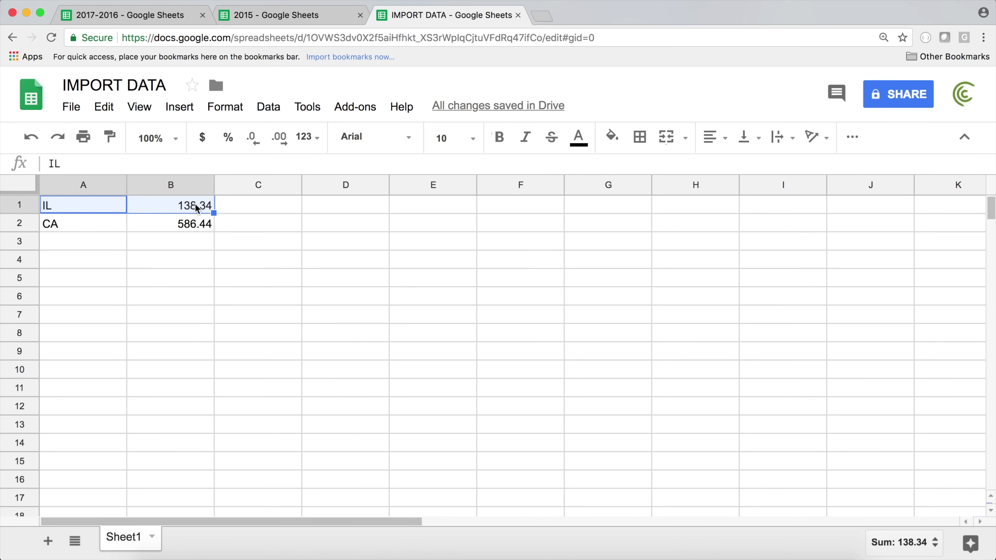
{"action": "left_click", "coordinate": [143, 19]}
{"action": "left_click", "coordinate": [579, 338]}
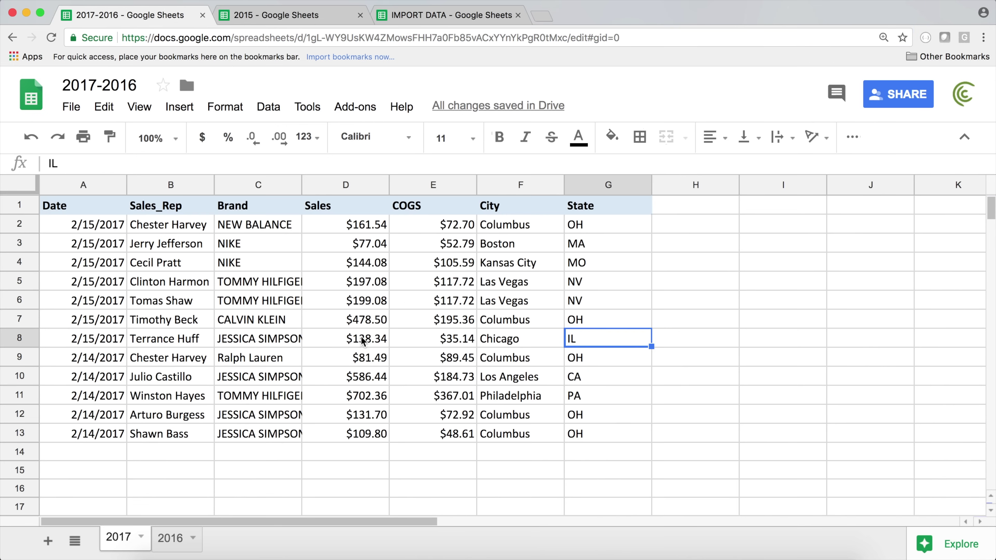
{"action": "left_click", "coordinate": [379, 339]}
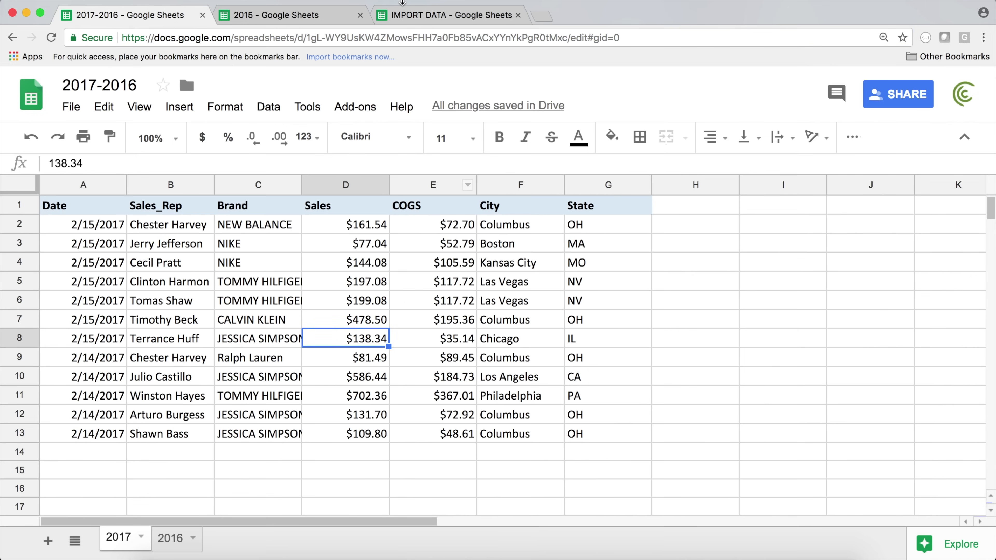
{"action": "left_click", "coordinate": [419, 16]}
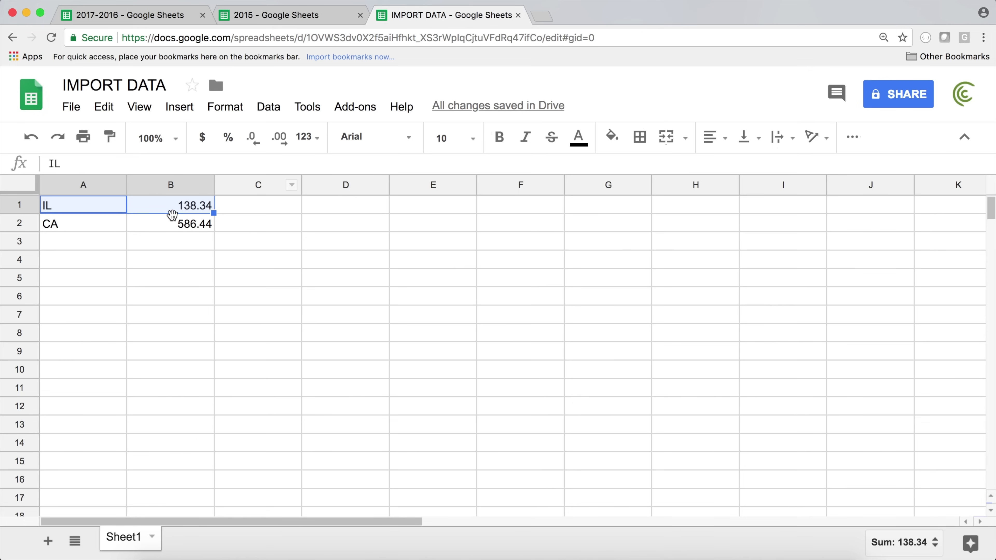
{"action": "left_click_drag", "start_coordinate": [109, 226], "coordinate": [187, 223]}
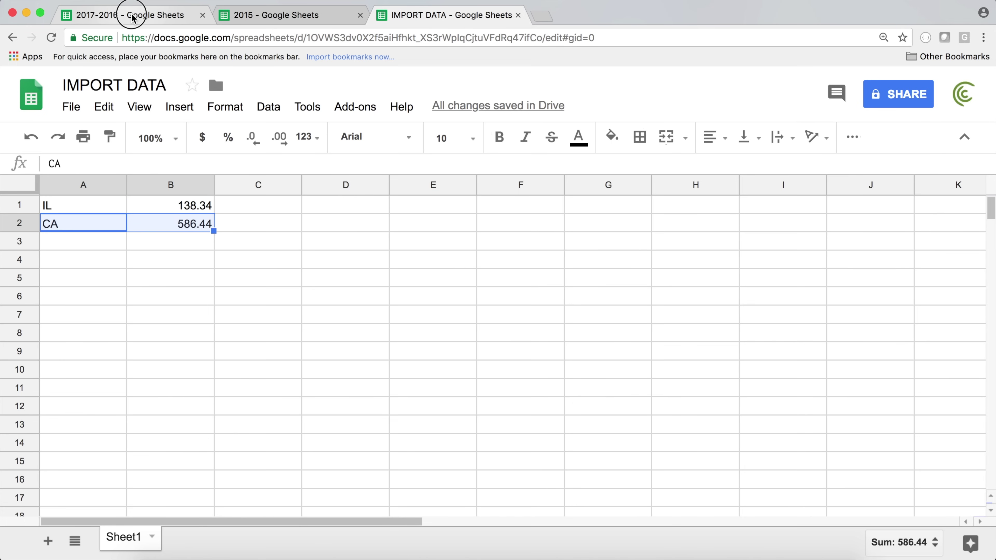
{"action": "left_click", "coordinate": [134, 15]}
{"action": "left_click", "coordinate": [590, 224]}
{"action": "key", "text": "Down"}
{"action": "key", "text": "Down"}
{"action": "key", "text": "Down"}
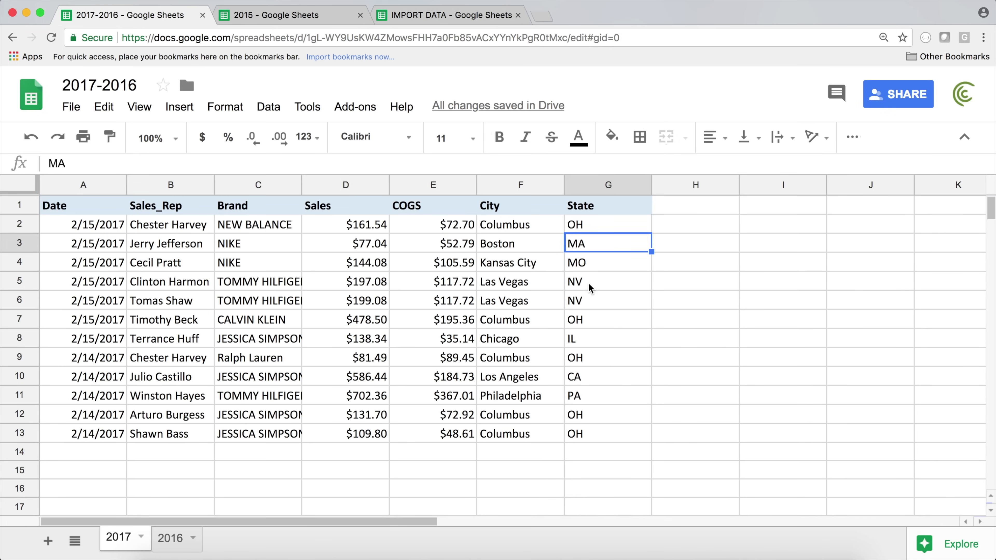
{"action": "left_click", "coordinate": [583, 379]}
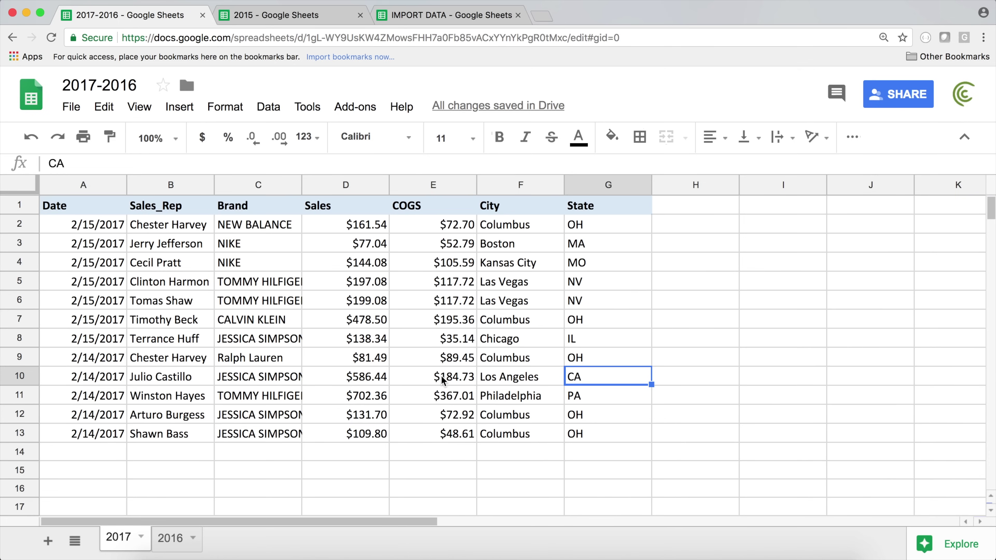
{"action": "left_click", "coordinate": [371, 377]}
{"action": "left_click", "coordinate": [607, 382]}
{"action": "left_click", "coordinate": [576, 228]}
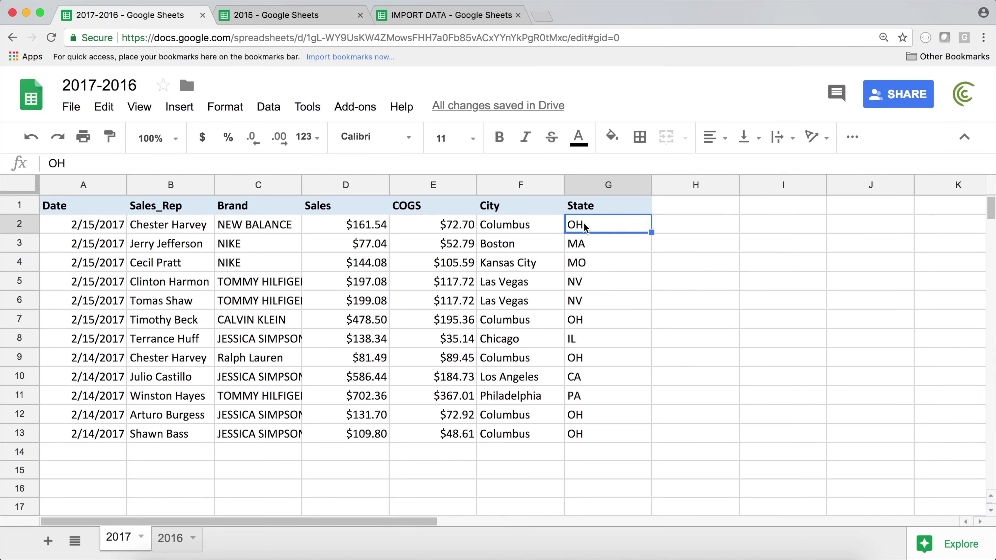
{"action": "left_click", "coordinate": [404, 16]}
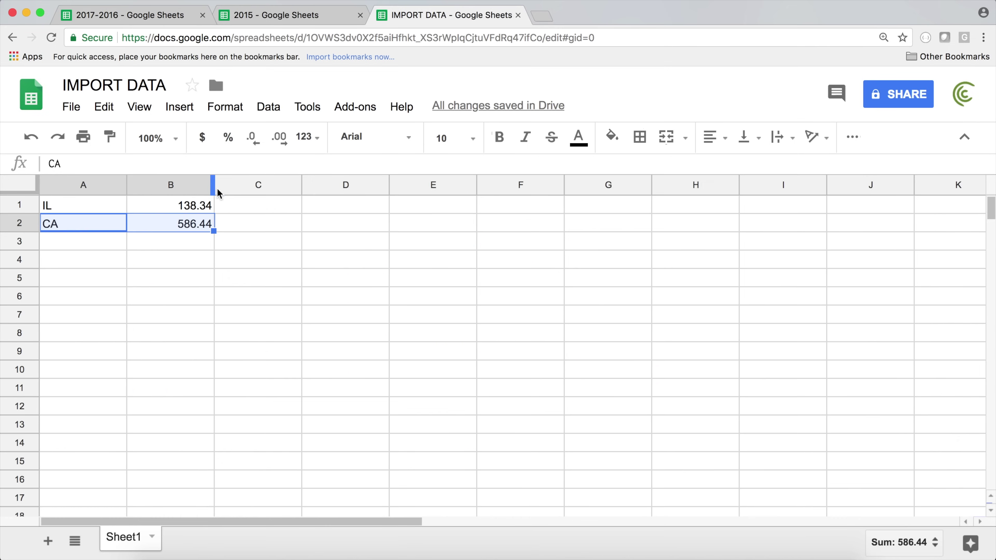
Step: Change the second state code in A2 to OH, making its total 963.03
{"action": "left_click", "coordinate": [99, 215]}
{"action": "key", "text": "ctrl+v"}
{"action": "left_click", "coordinate": [190, 232]}
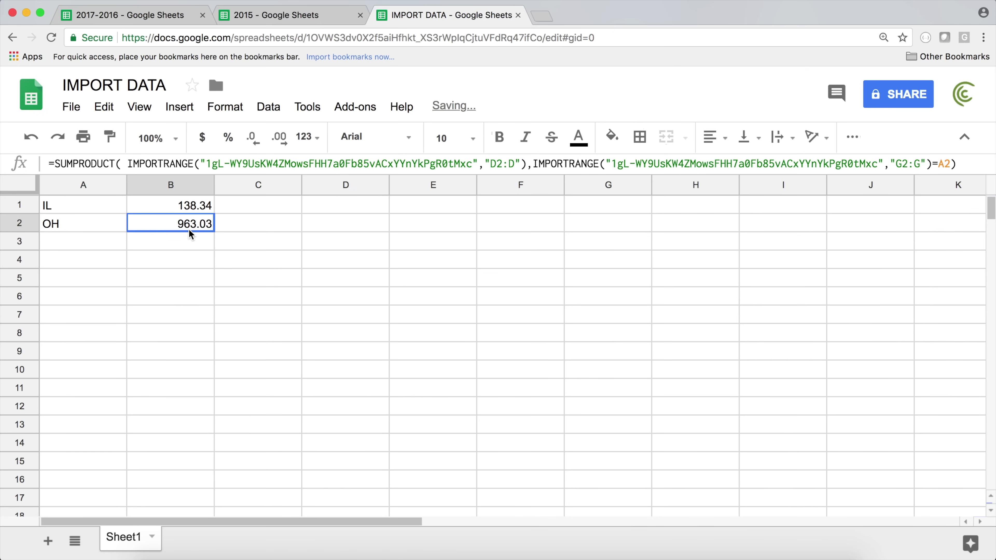
Step: Confirm in the 2017-2016 sheet that the five OH sales sum to $963.03
{"action": "left_click", "coordinate": [131, 15]}
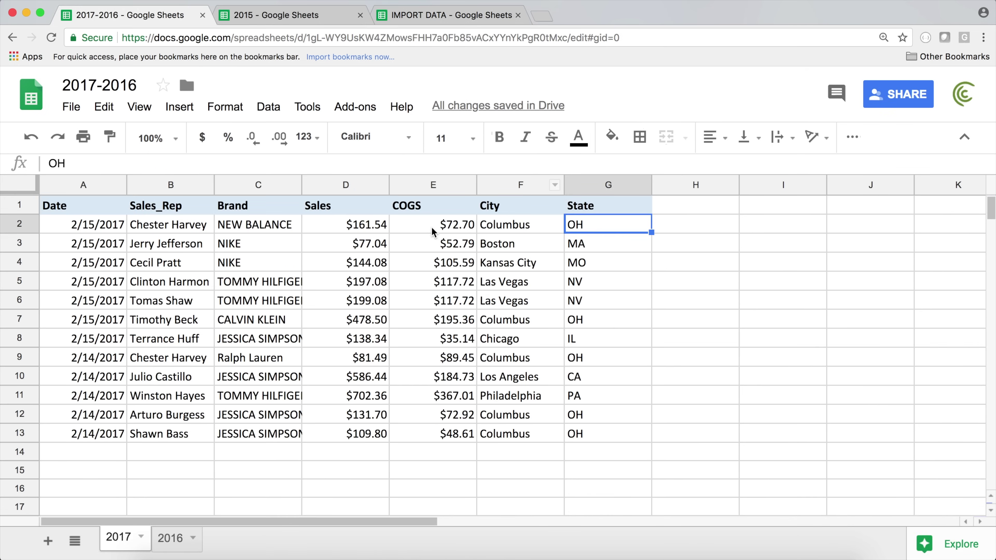
{"action": "left_click", "coordinate": [359, 226]}
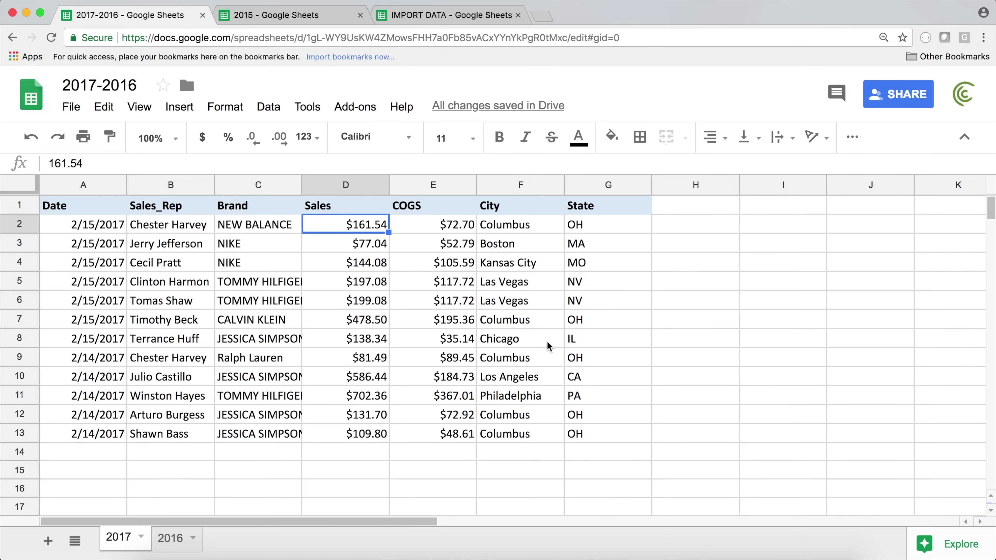
{"action": "left_click", "coordinate": [368, 322], "text": "super"}
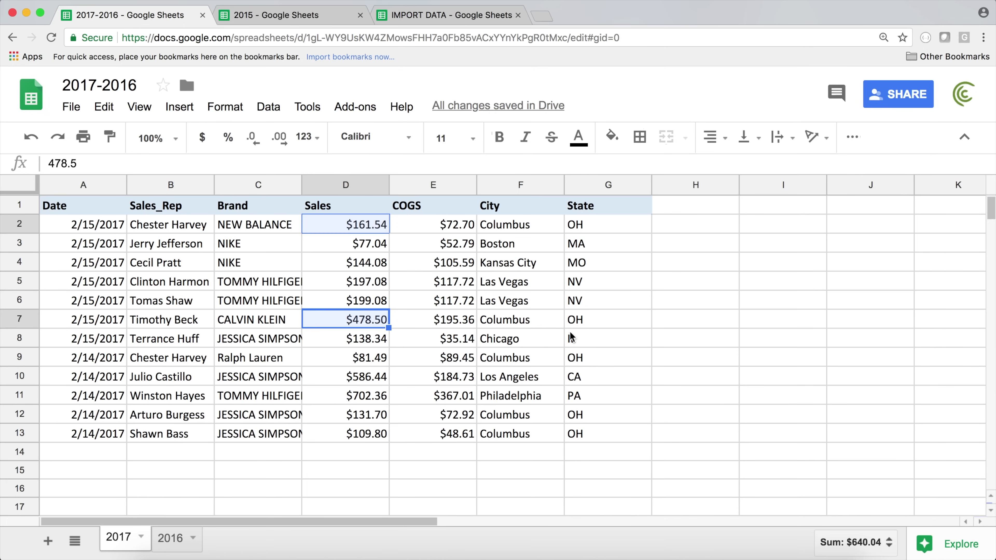
{"action": "left_click", "coordinate": [368, 359], "text": "super"}
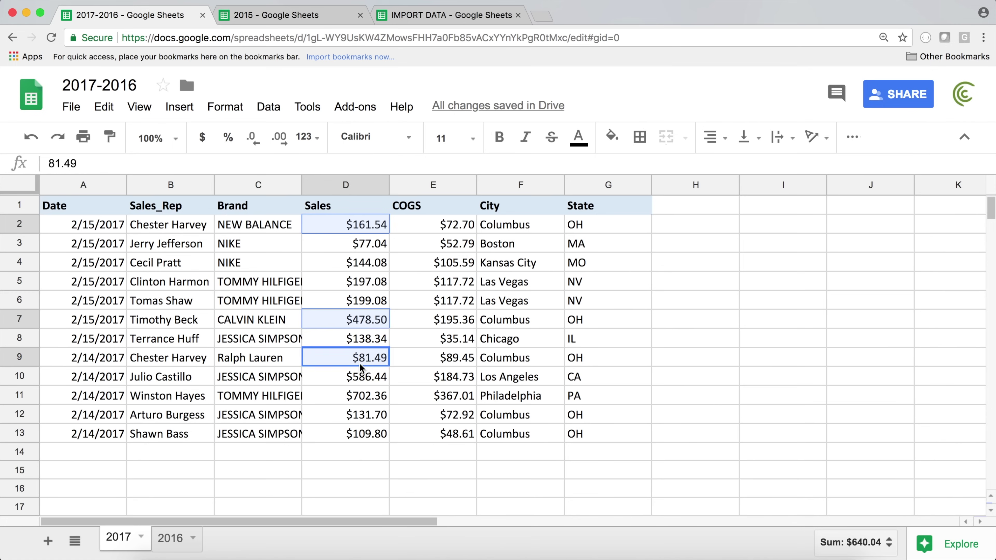
{"action": "left_click", "coordinate": [360, 416], "text": "super"}
{"action": "left_click", "coordinate": [360, 434], "text": "super"}
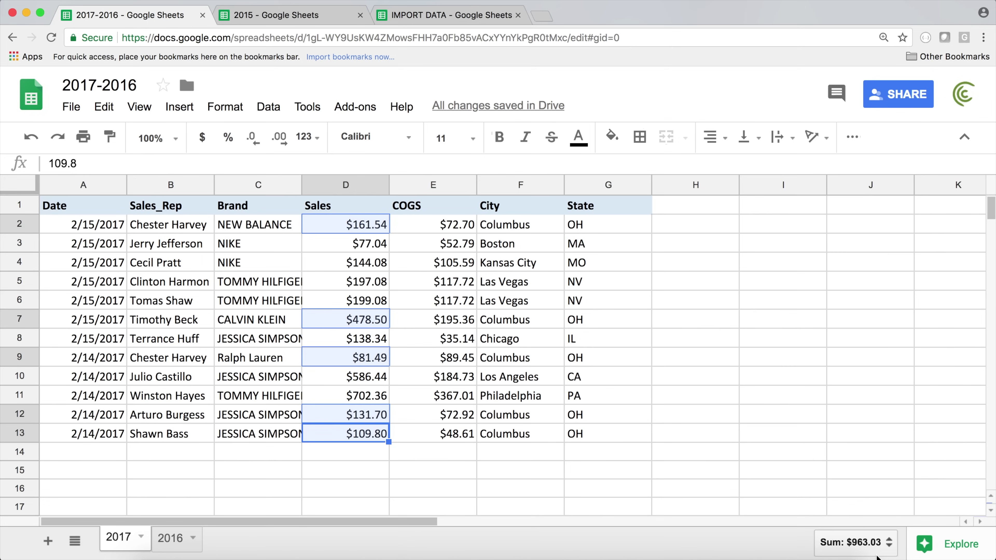
{"action": "left_click", "coordinate": [439, 17]}
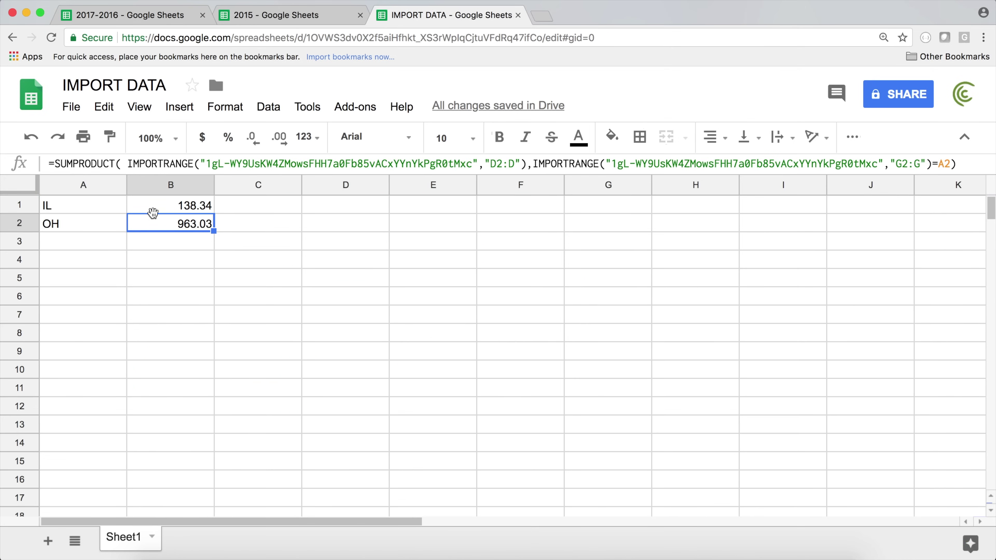
{"action": "left_click_drag", "start_coordinate": [99, 205], "coordinate": [189, 223]}
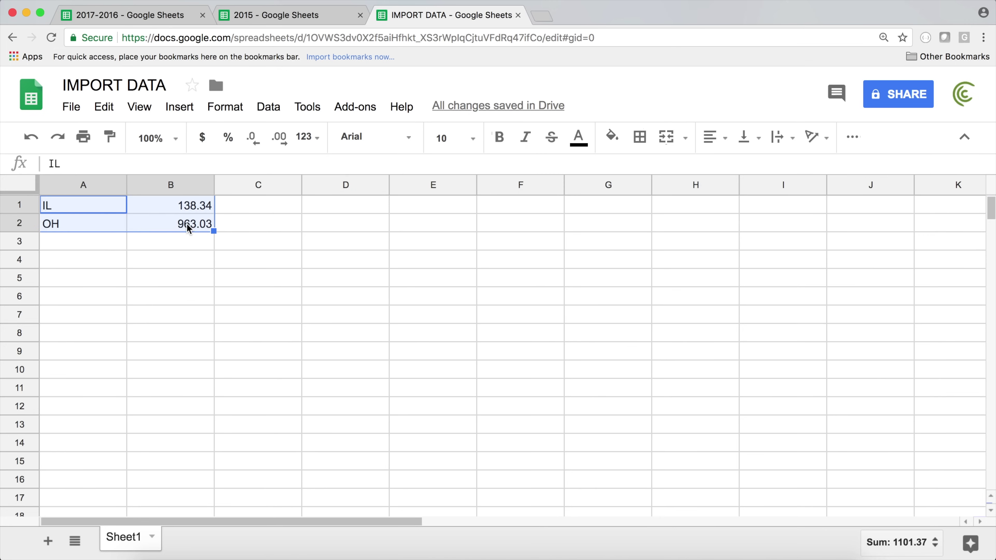
{"action": "double_click", "coordinate": [185, 209]}
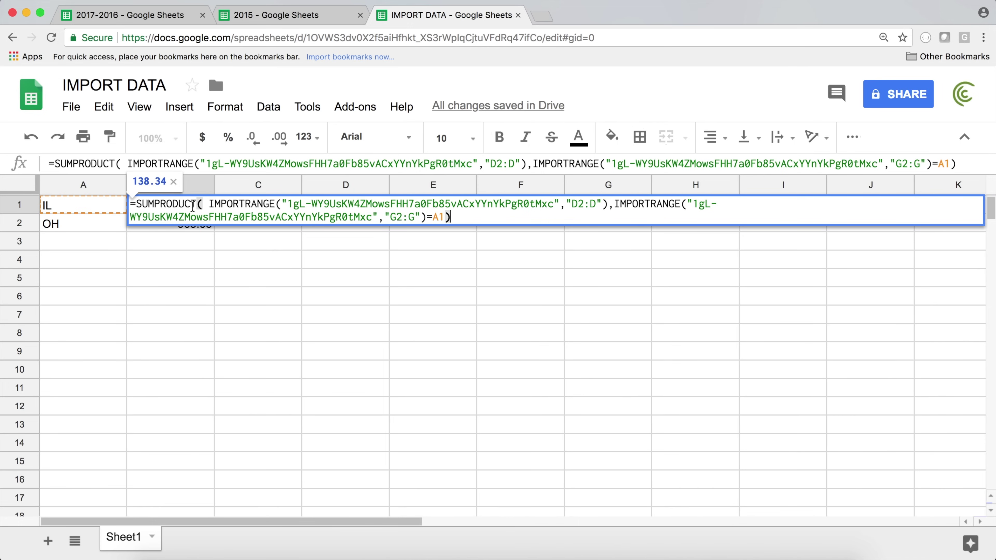
Step: Copy B1's first IMPORTRANGE of D2:D into B6 as a standalone imported sales list
{"action": "key", "text": "Return"}
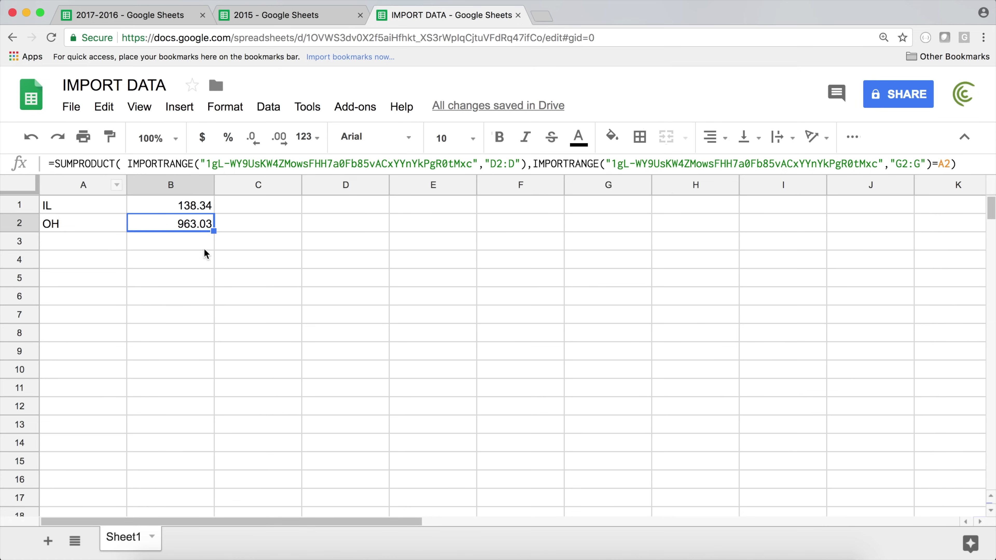
{"action": "double_click", "coordinate": [195, 206]}
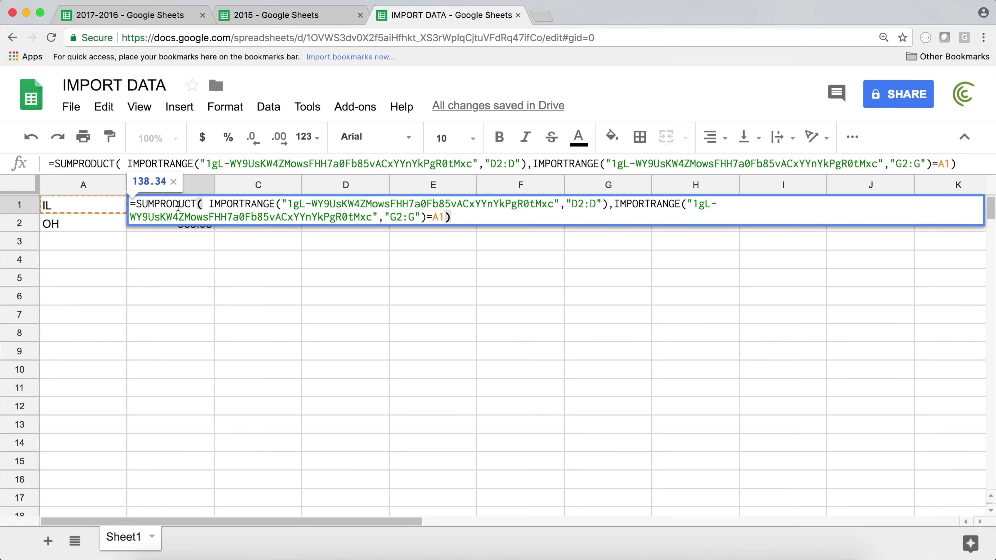
{"action": "left_click_drag", "start_coordinate": [209, 203], "coordinate": [605, 203]}
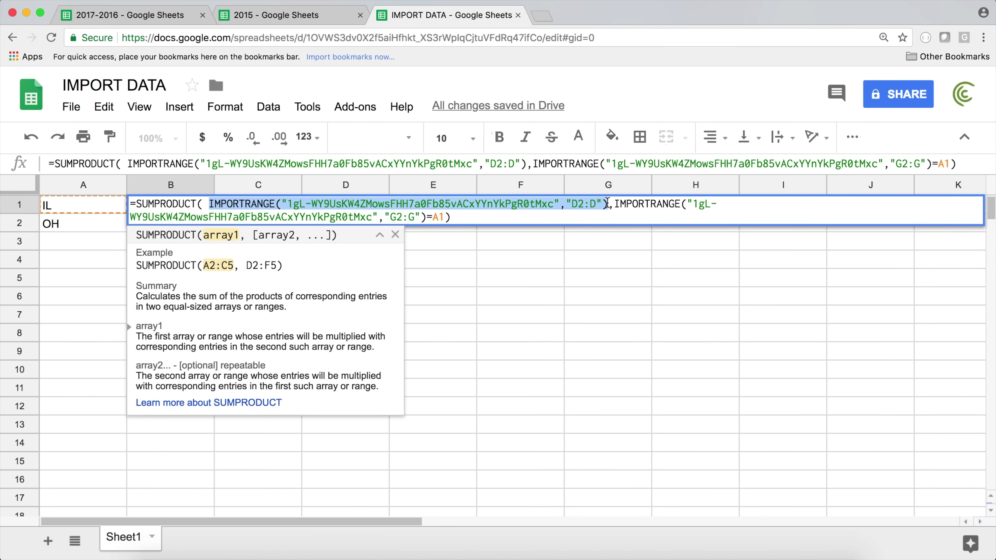
{"action": "key", "text": "Escape"}
{"action": "left_click", "coordinate": [151, 306]}
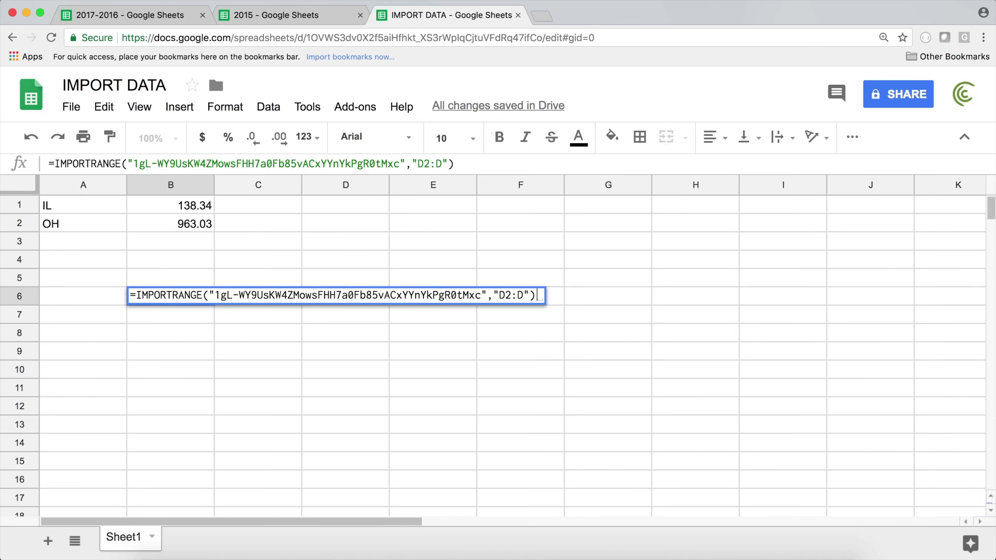
{"action": "key", "text": "Return"}
{"action": "left_click", "coordinate": [165, 299]}
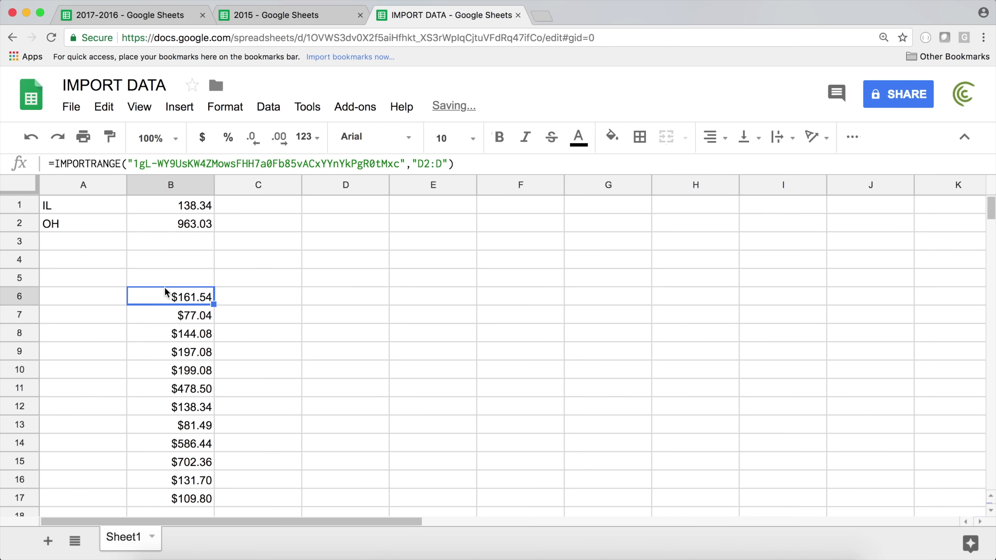
Step: Compare the imported list against the Sales values in the 2017-2016 source sheet
{"action": "left_click", "coordinate": [128, 15]}
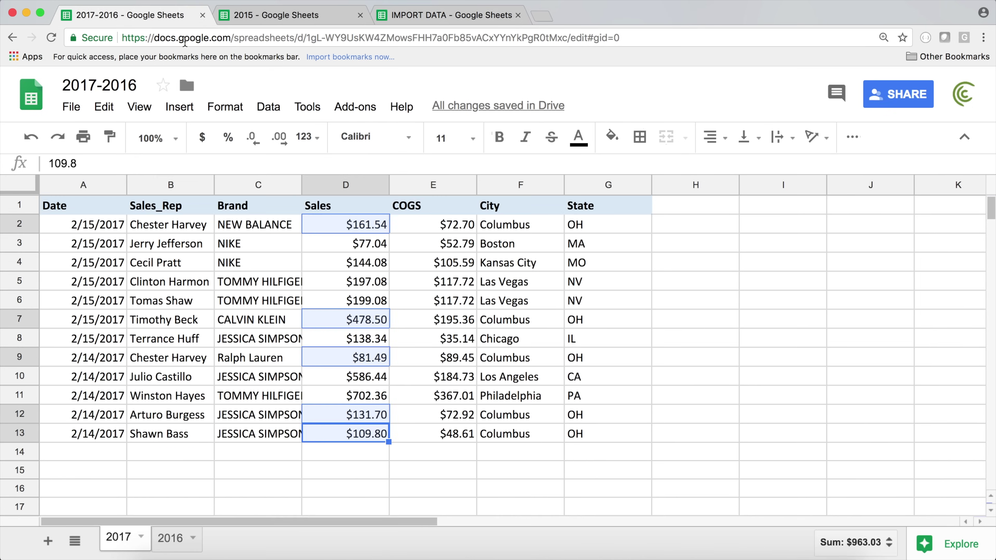
{"action": "left_click_drag", "start_coordinate": [385, 226], "coordinate": [378, 434]}
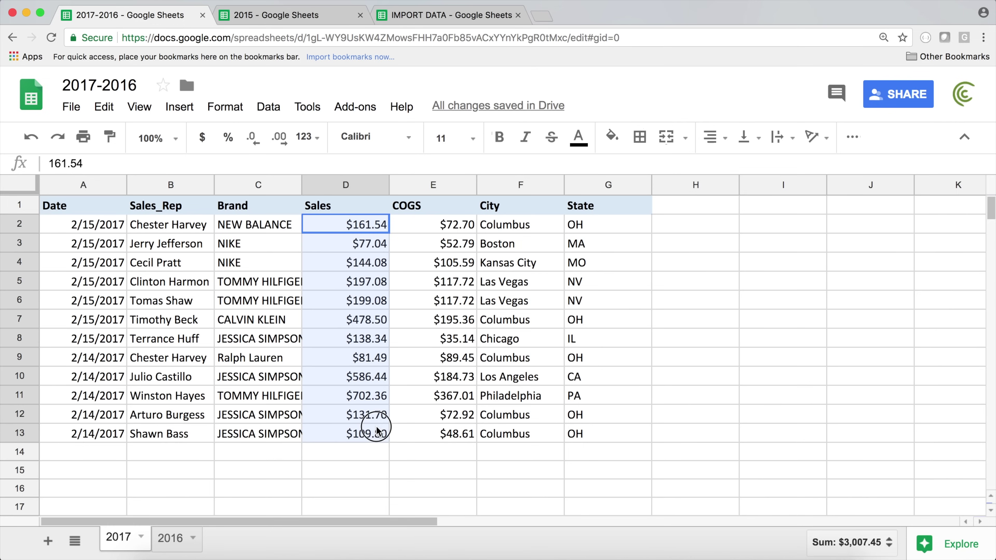
{"action": "key", "text": "ctrl+shift+Tab"}
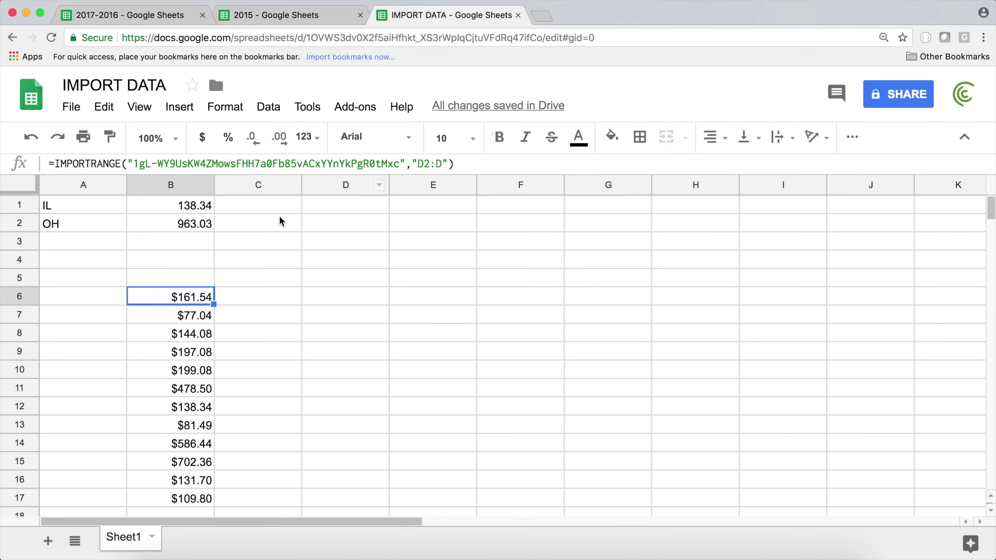
Step: Insert a blank column left of the Brand column (column C) in the 2017-2016 source data
{"action": "left_click", "coordinate": [152, 16]}
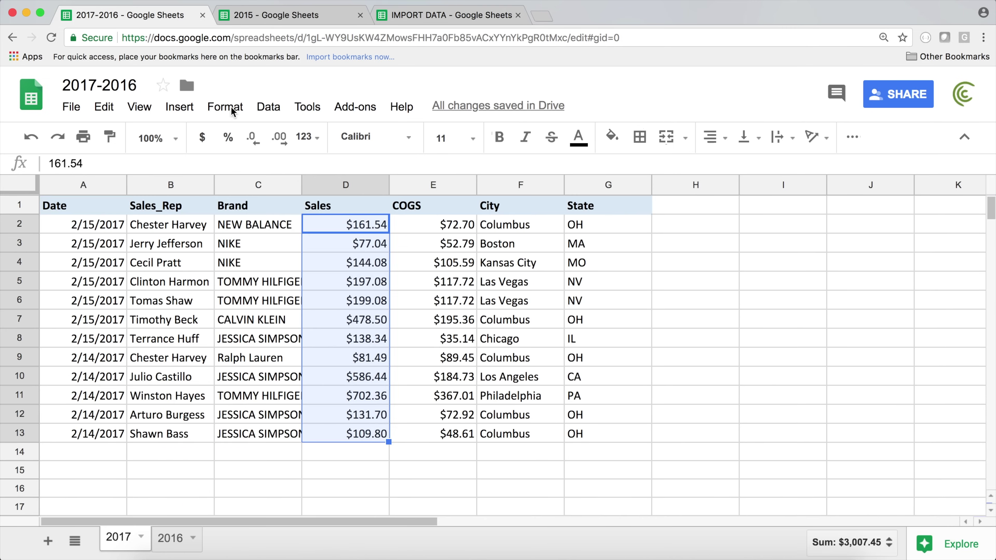
{"action": "left_click", "coordinate": [262, 286]}
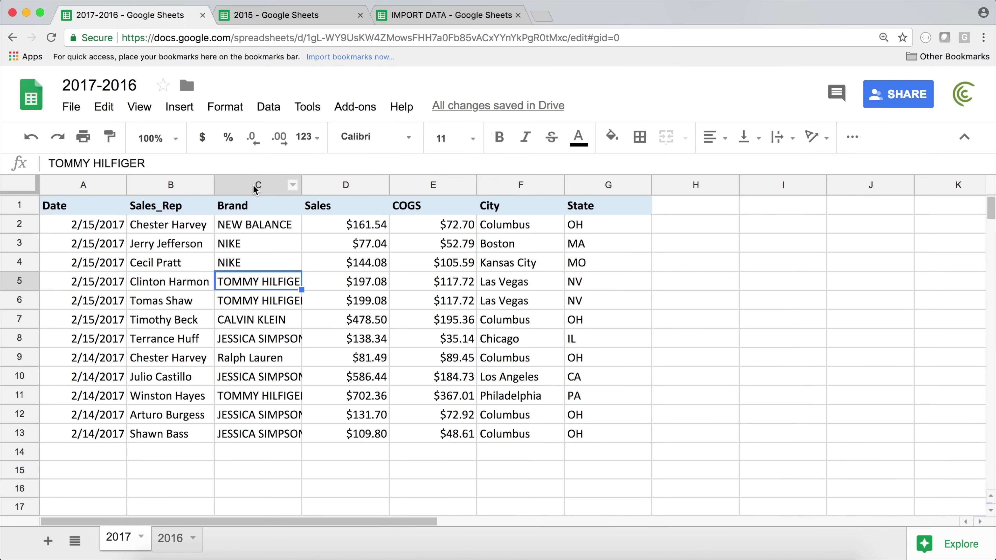
{"action": "right_click", "coordinate": [253, 184]}
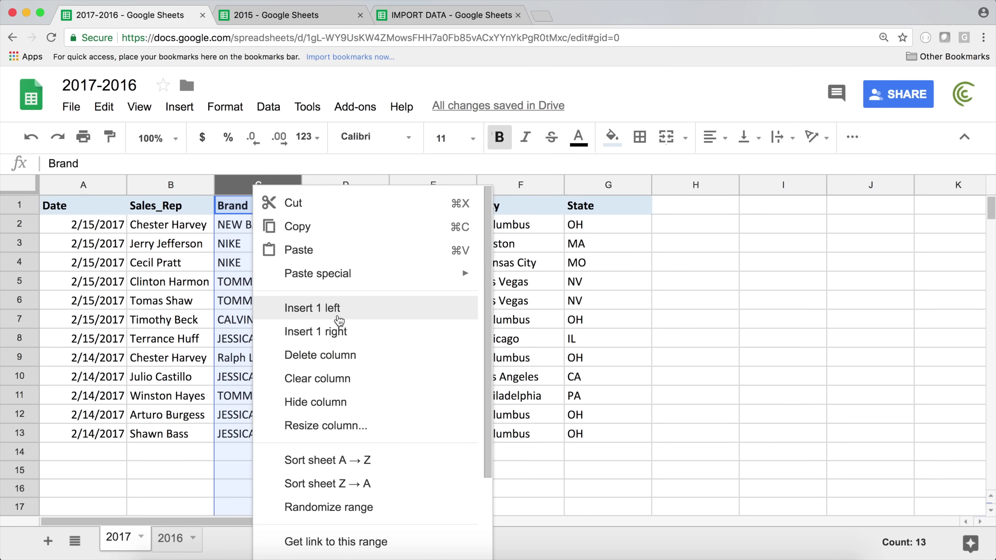
{"action": "left_click", "coordinate": [339, 320]}
Step: Verify on IMPORT DATA that both state totals read 0 and B6's D2:D import now lists brands
{"action": "left_click", "coordinate": [451, 14]}
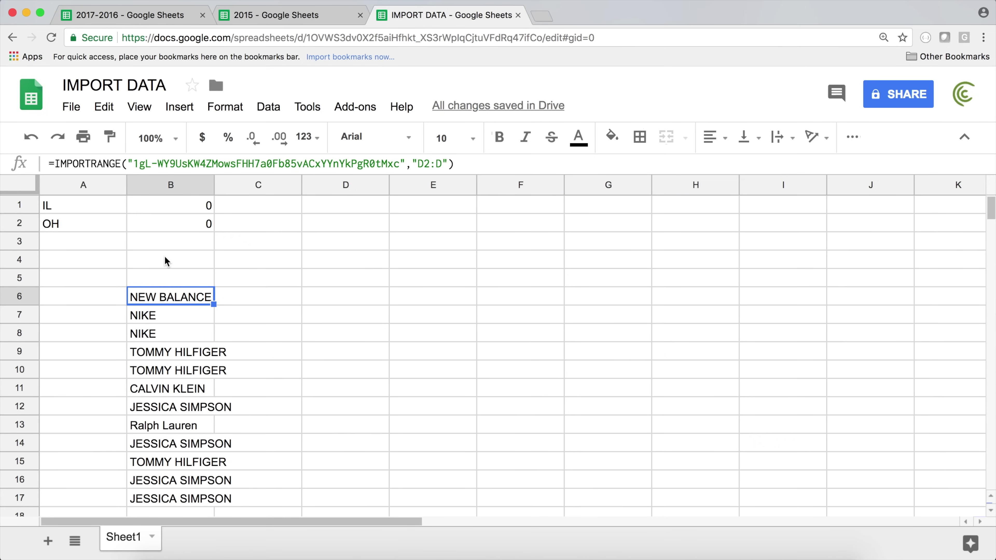
{"action": "left_click_drag", "start_coordinate": [173, 223], "coordinate": [182, 198]}
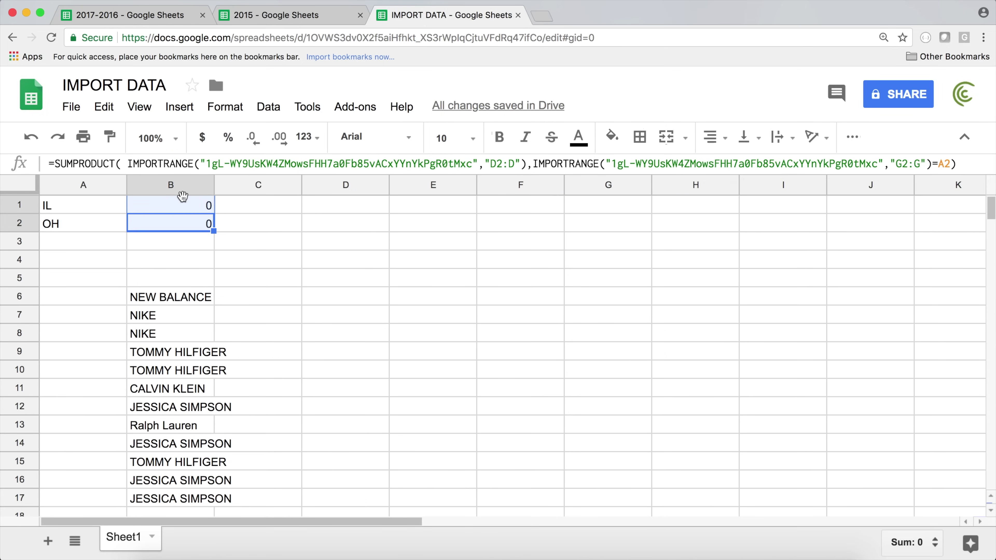
{"action": "left_click_drag", "start_coordinate": [175, 302], "coordinate": [161, 503]}
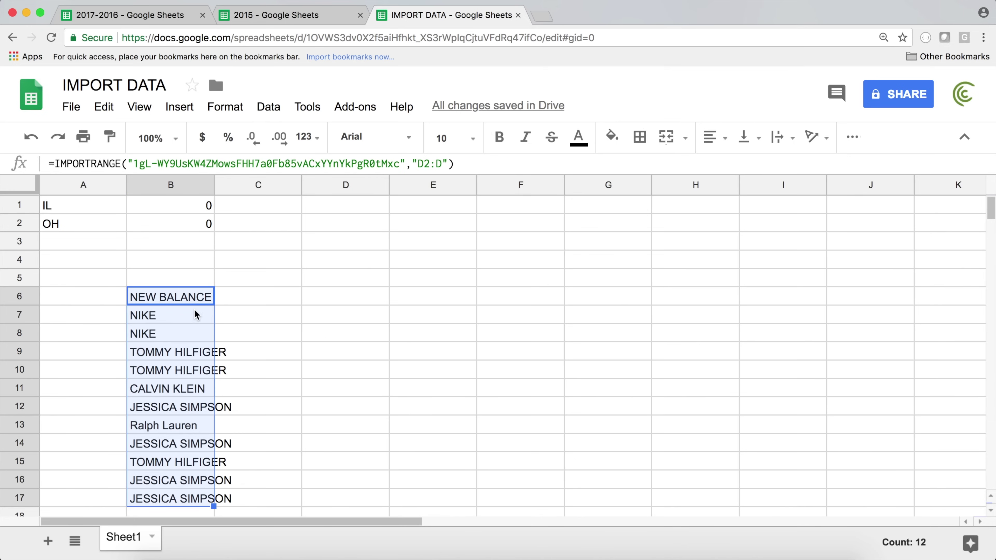
{"action": "double_click", "coordinate": [171, 300]}
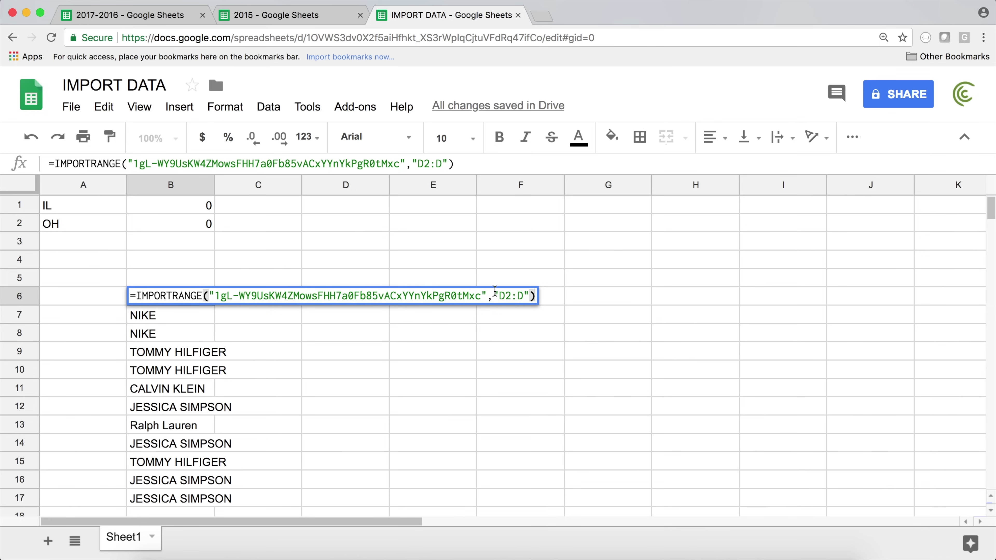
{"action": "left_click_drag", "start_coordinate": [499, 295], "coordinate": [526, 296]}
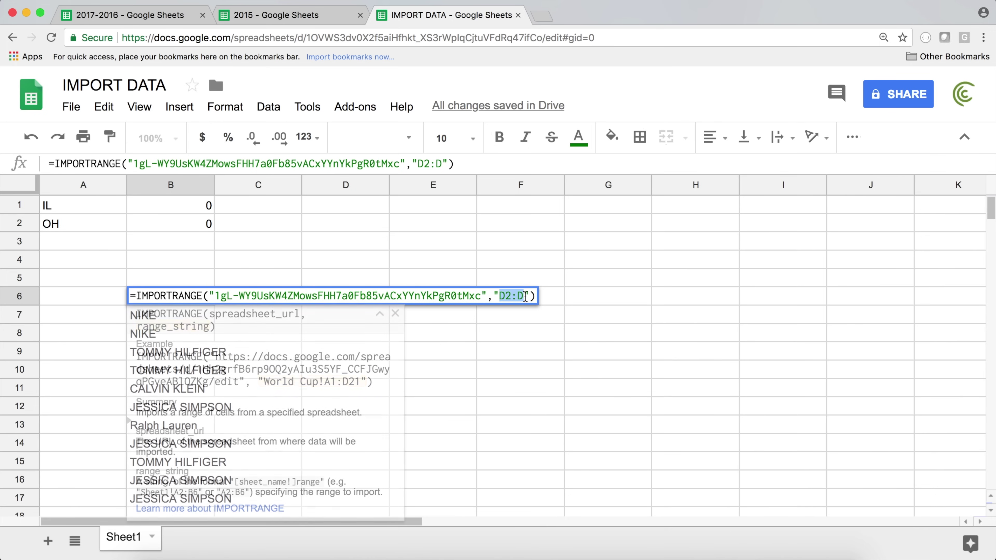
{"action": "key", "text": "Return"}
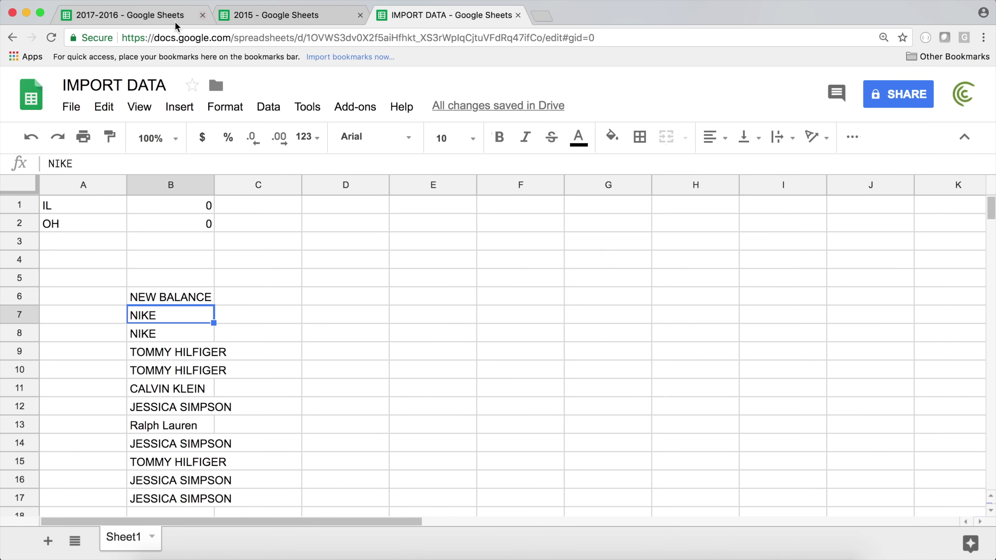
{"action": "left_click", "coordinate": [174, 21]}
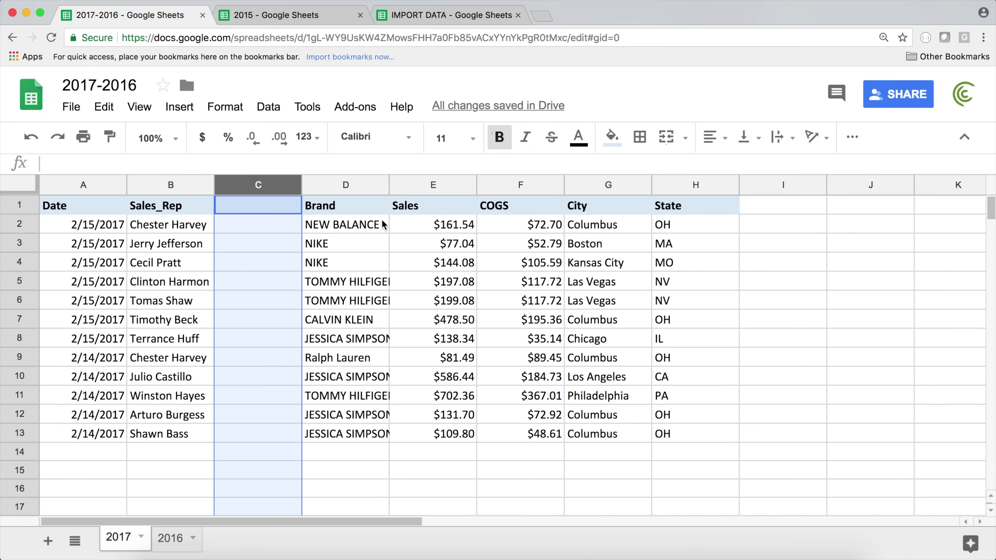
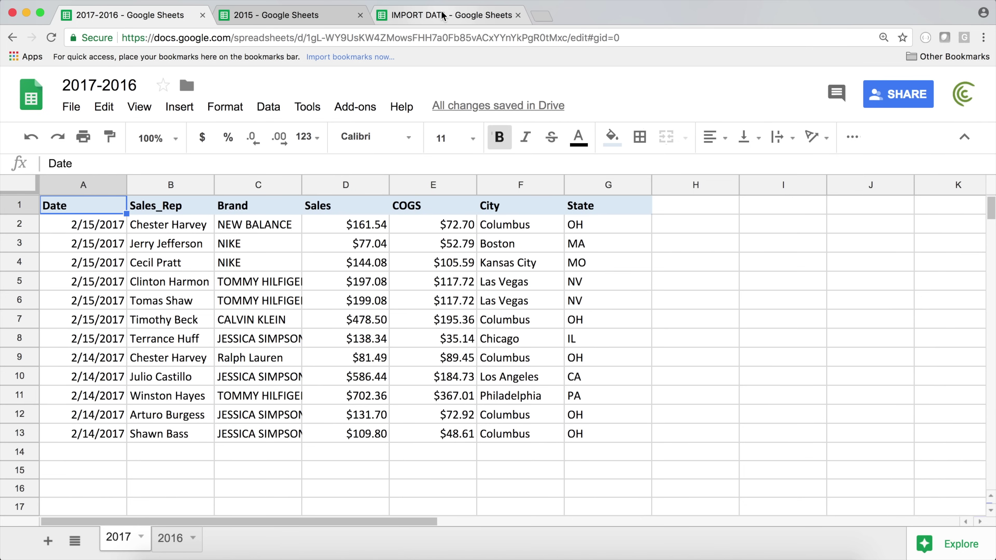
Step: In IMPORT DATA, change B6's IMPORTRANGE range from D2:D to A2:H
{"action": "left_click", "coordinate": [441, 15]}
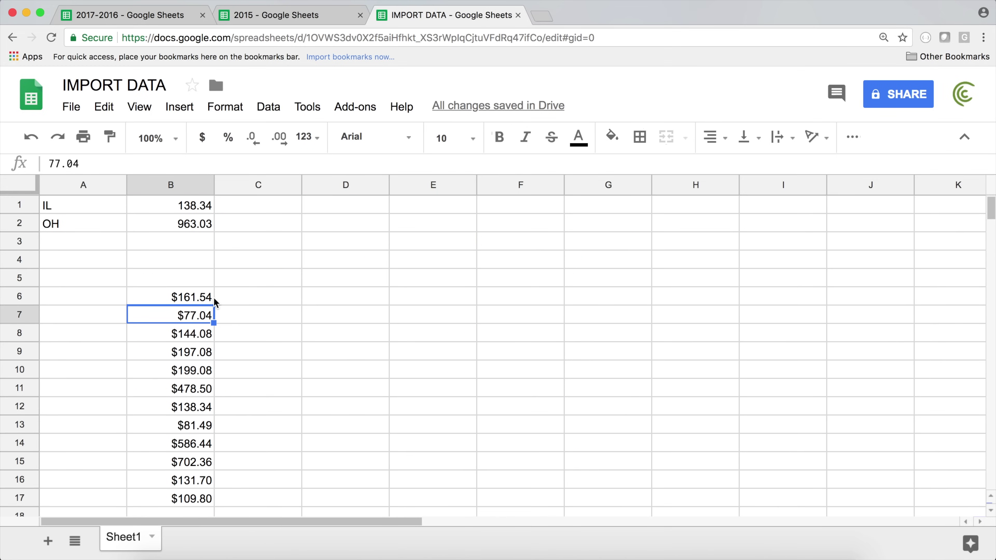
{"action": "left_click", "coordinate": [187, 301]}
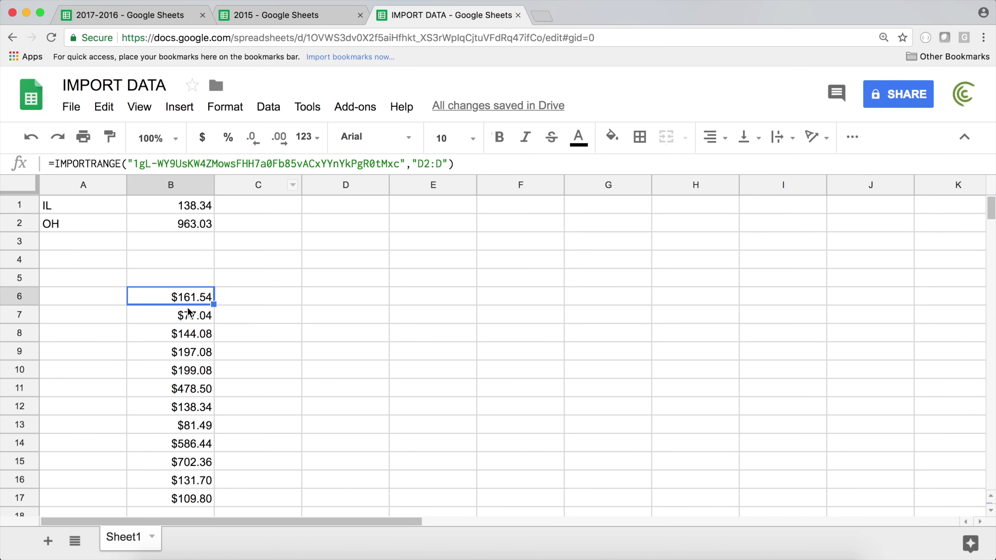
{"action": "double_click", "coordinate": [181, 296]}
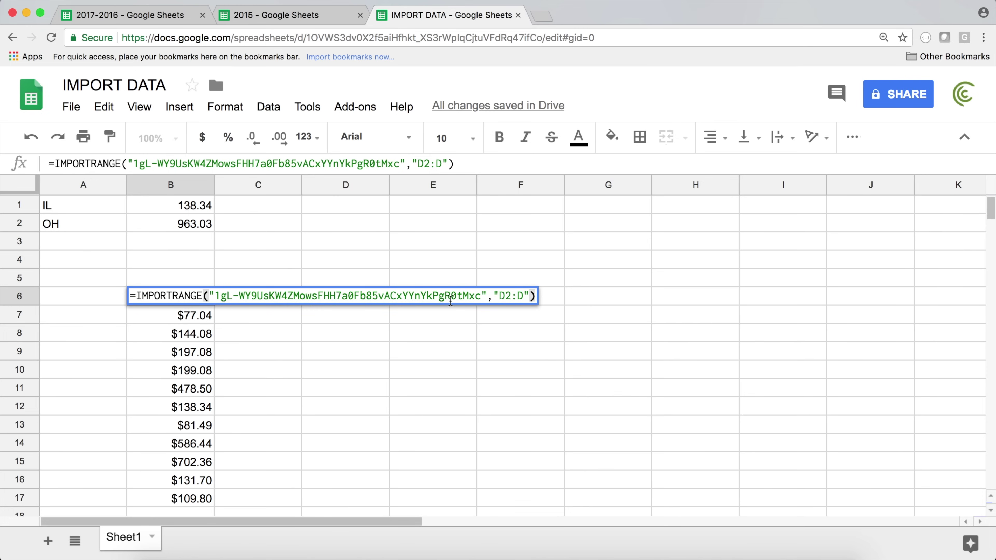
{"action": "left_click", "coordinate": [503, 296]}
{"action": "type", "text": "A"}
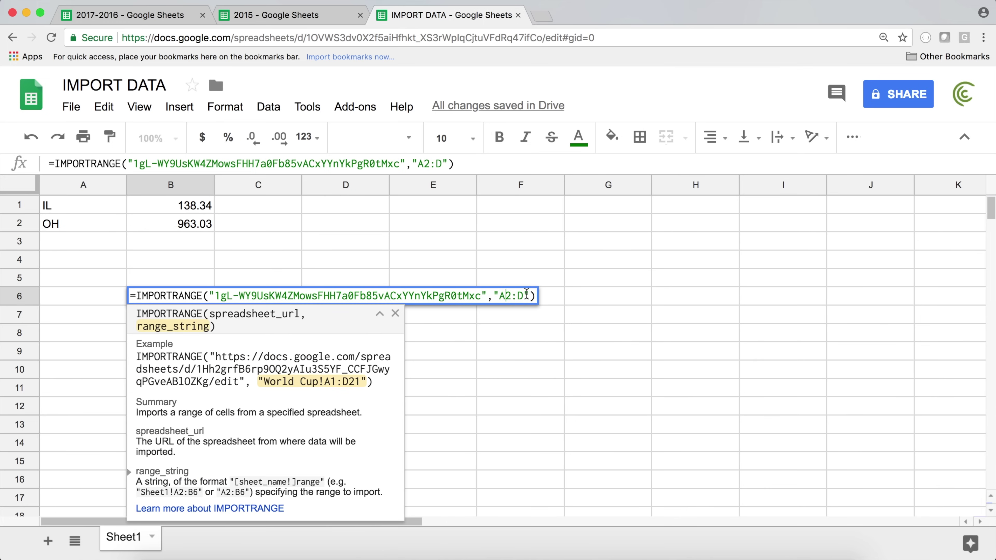
{"action": "left_click_drag", "start_coordinate": [524, 296], "coordinate": [515, 299]}
{"action": "type", "text": "H"}
{"action": "key", "text": "Return"}
Step: Check the Date-to-State data block and empty columns in the 2017-2016 source
{"action": "left_click", "coordinate": [189, 15]}
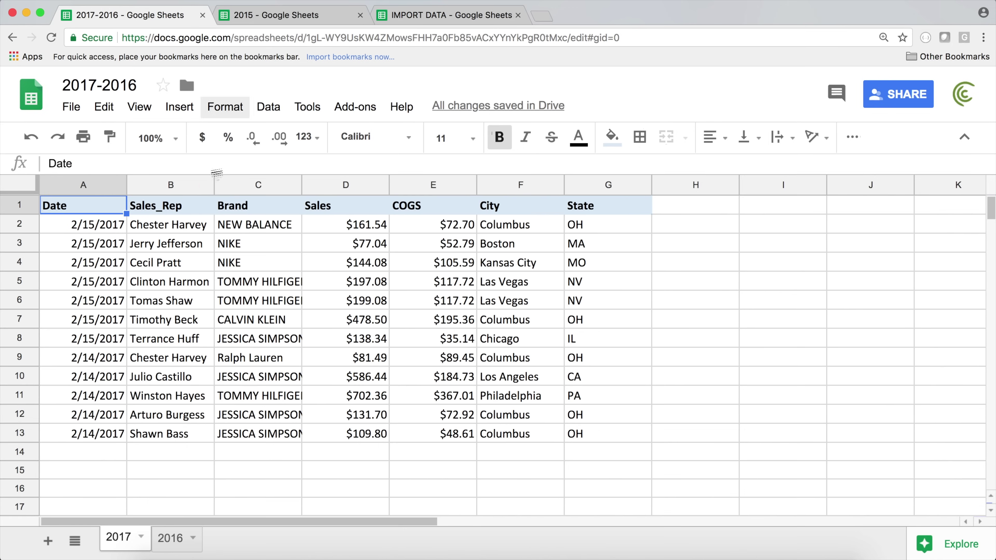
{"action": "left_click_drag", "start_coordinate": [67, 223], "coordinate": [717, 454]}
{"action": "left_click_drag", "start_coordinate": [374, 524], "coordinate": [736, 444]}
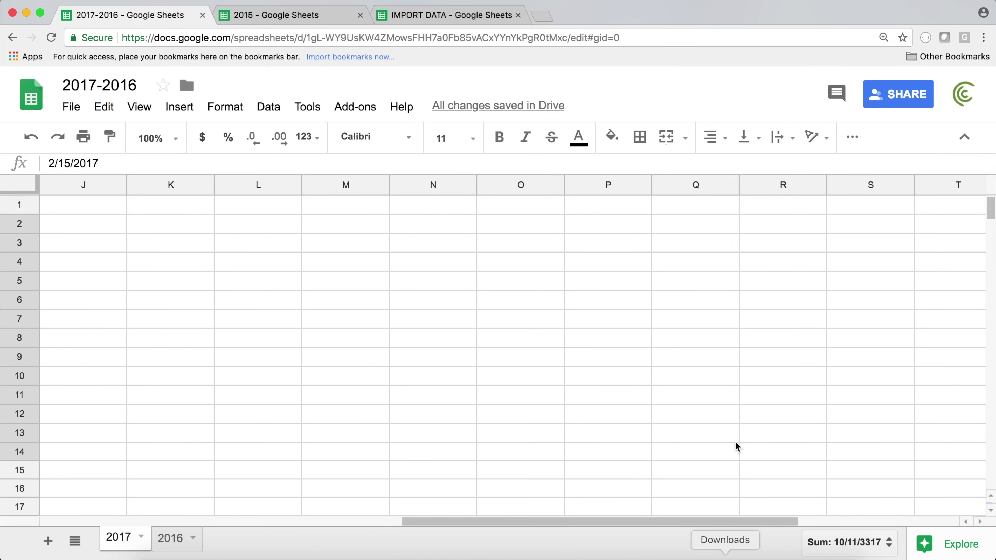
{"action": "left_click", "coordinate": [849, 208]}
{"action": "left_click_drag", "start_coordinate": [696, 527], "coordinate": [28, 516]}
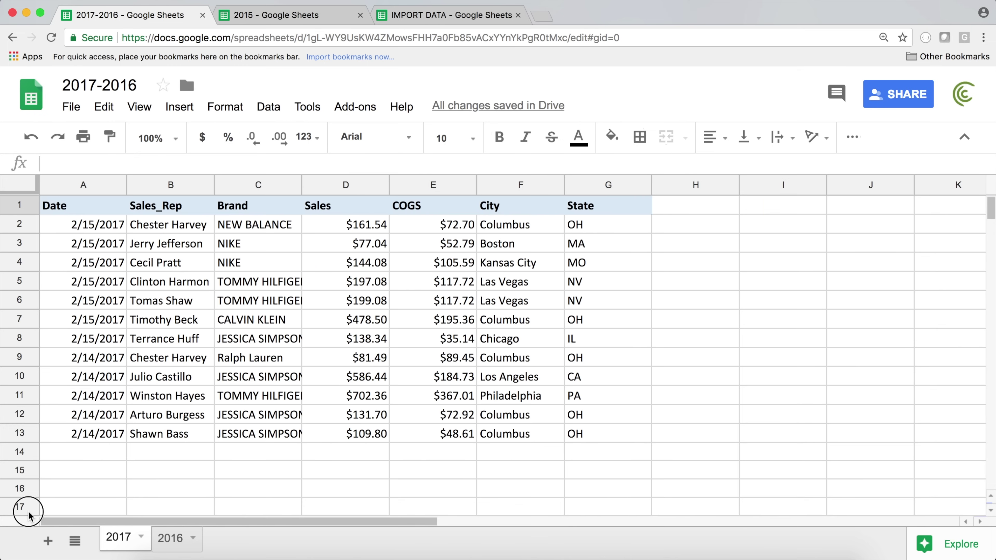
{"action": "left_click", "coordinate": [409, 16]}
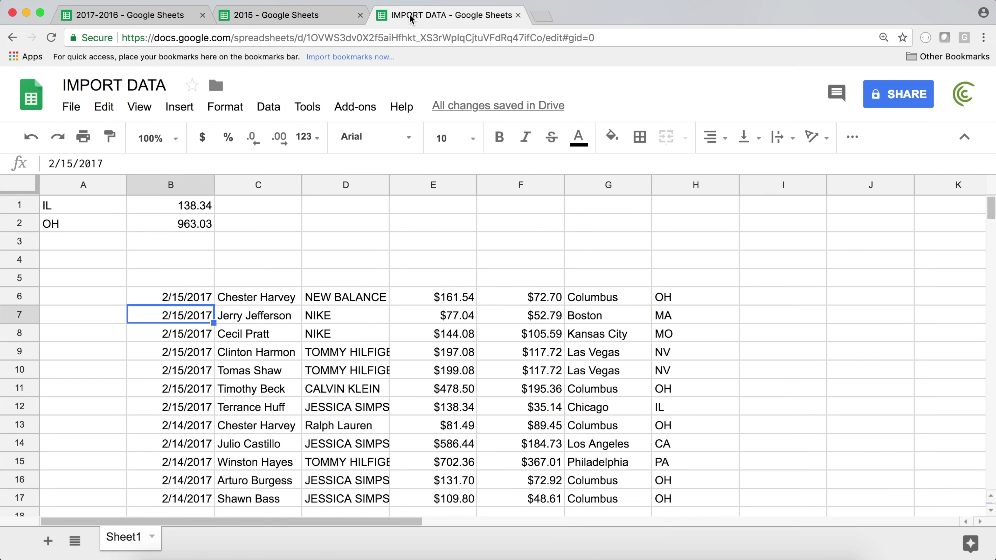
Step: Change B6's import range end column so it reads A2:T
{"action": "left_click", "coordinate": [179, 296]}
{"action": "key", "text": "Left"}
{"action": "key", "text": "Left"}
{"action": "key", "text": "BackSpace"}
{"action": "type", "text": "T"}
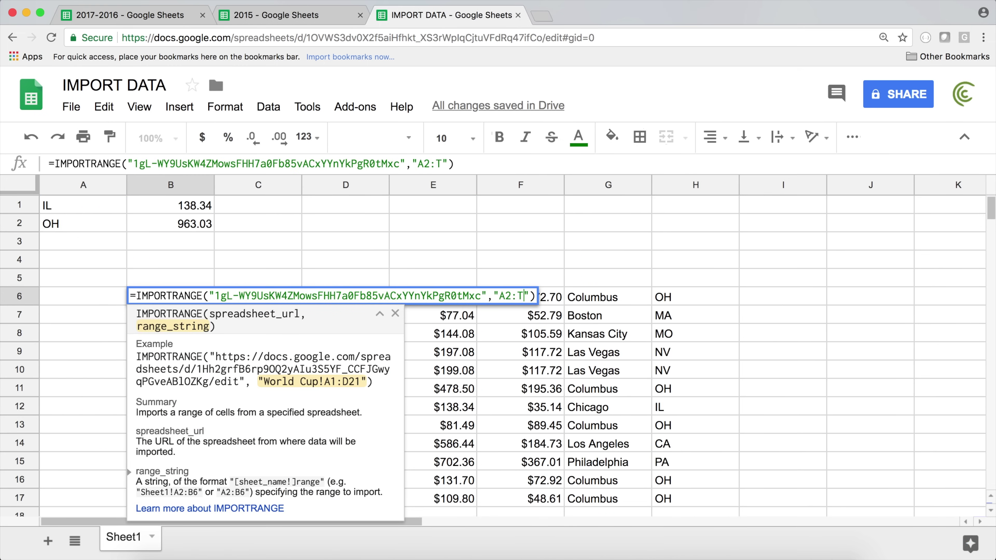
{"action": "key", "text": "Return"}
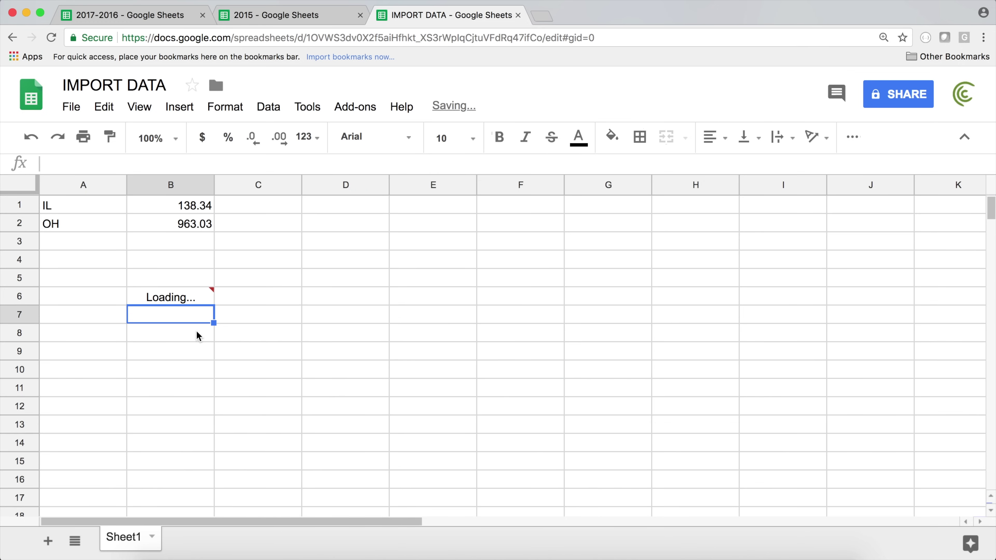
Step: Check the imported Sales values, such as E6, below the formula
{"action": "left_click", "coordinate": [169, 298]}
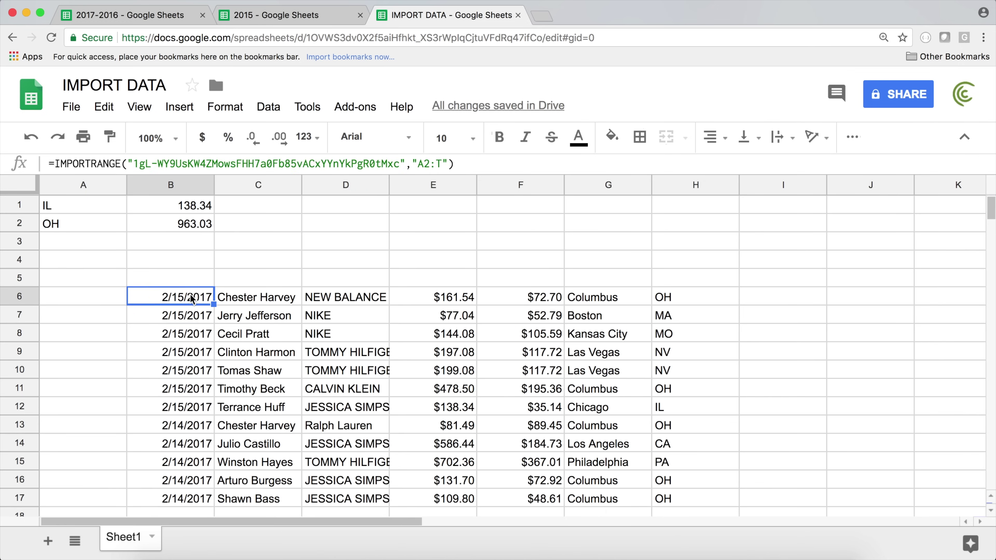
{"action": "key", "text": "Right"}
{"action": "key", "text": "Right"}
{"action": "key", "text": "Right"}
{"action": "key", "text": "shift+Down"}
{"action": "key", "text": "shift+Down"}
{"action": "key", "text": "shift+Down"}
{"action": "key", "text": "shift+Down"}
{"action": "key", "text": "shift+Down"}
{"action": "key", "text": "shift+Down"}
{"action": "key", "text": "shift+Down"}
{"action": "key", "text": "shift+Down"}
{"action": "key", "text": "shift+Down"}
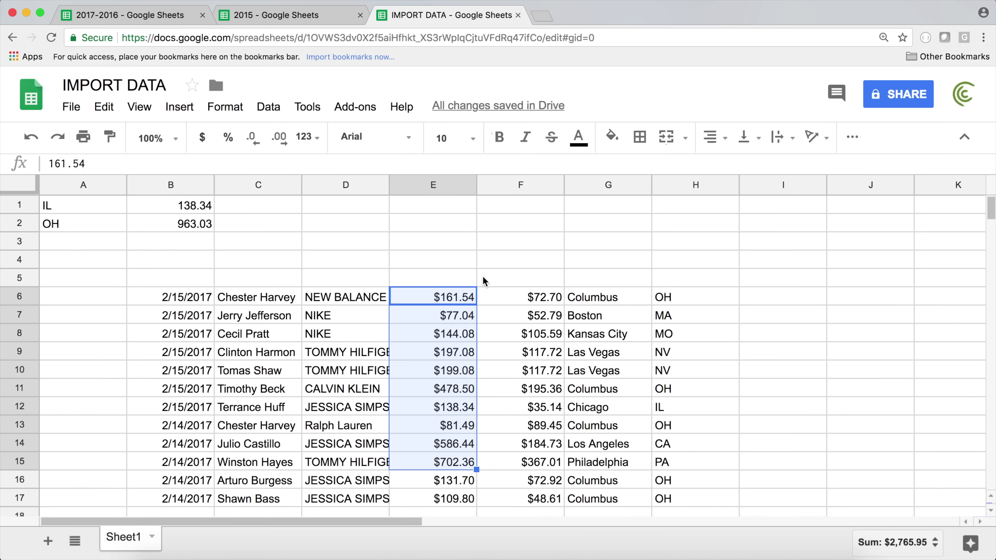
{"action": "left_click", "coordinate": [191, 297]}
{"action": "left_click", "coordinate": [453, 297]}
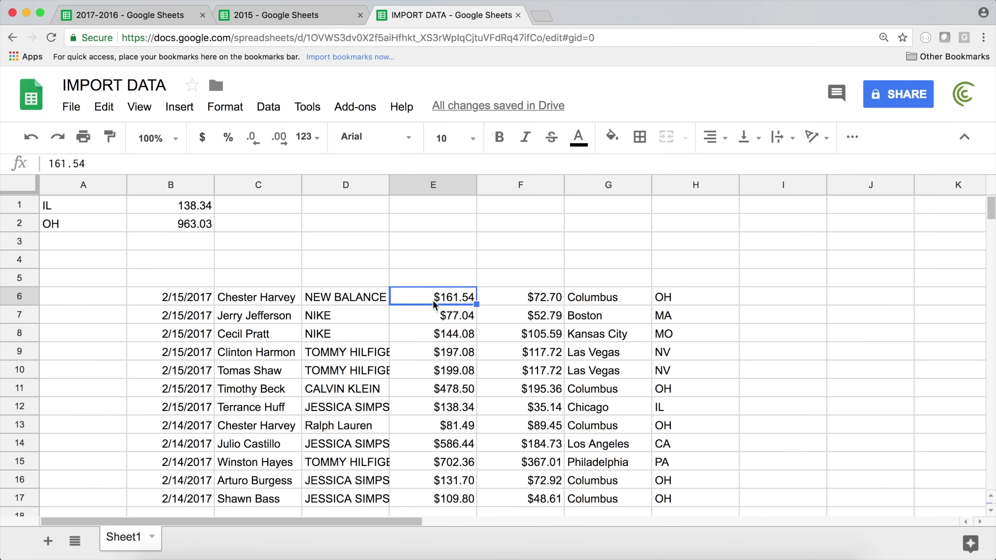
Step: Select and copy B6's whole import formula from the formula bar
{"action": "left_click", "coordinate": [190, 298]}
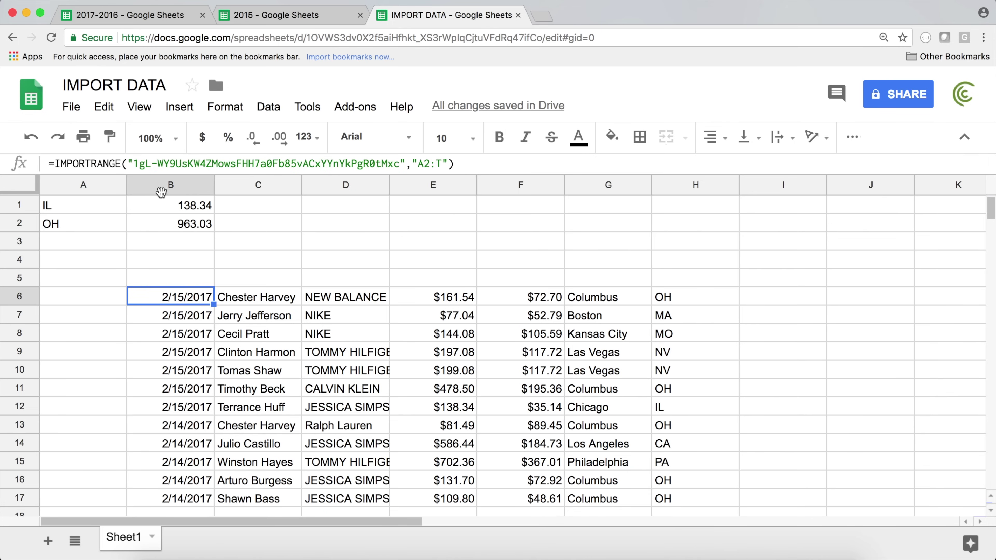
{"action": "left_click", "coordinate": [463, 170]}
{"action": "left_click", "coordinate": [58, 162]}
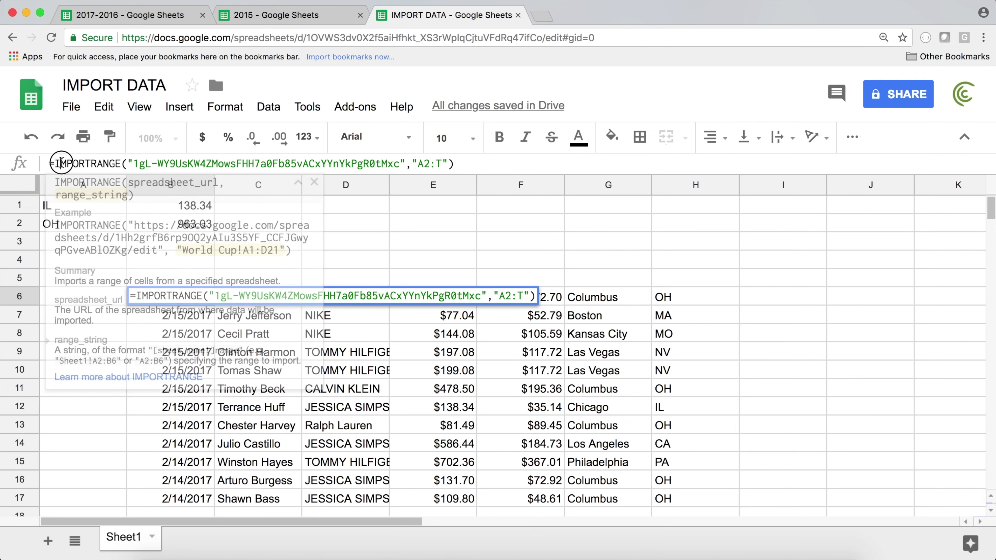
{"action": "left_click", "coordinate": [460, 163]}
{"action": "key", "text": "super+a"}
{"action": "key", "text": "super+c"}
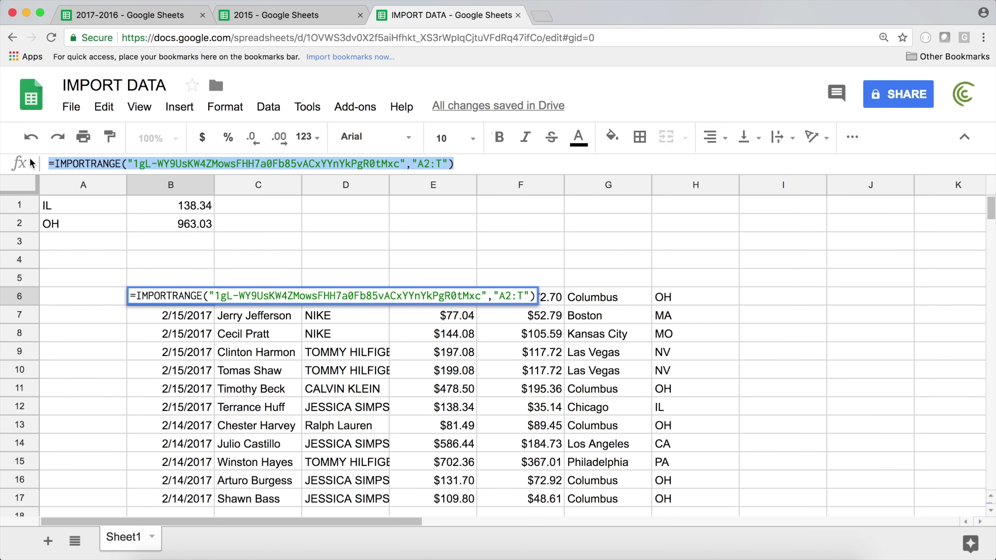
{"action": "key", "text": "Escape"}
{"action": "left_click", "coordinate": [181, 279]}
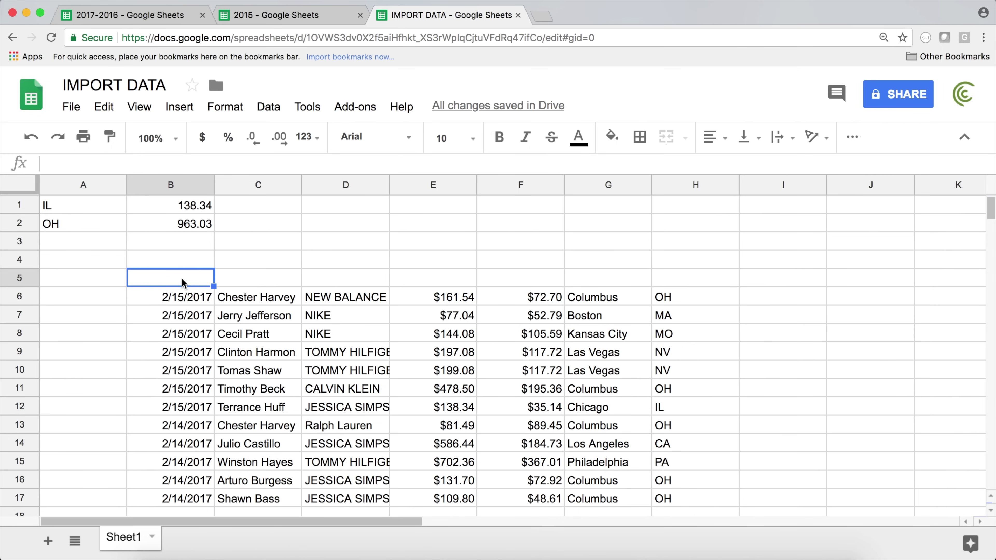
Step: Paste the import formula into B5 with range A1:T1, bringing in headers Date to State
{"action": "double_click", "coordinate": [183, 282]}
{"action": "key", "text": "super+v"}
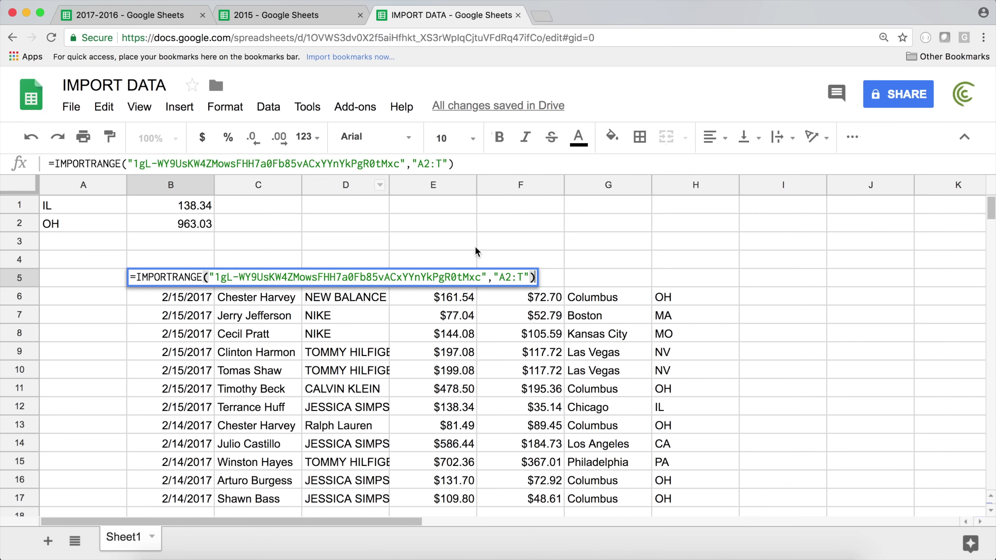
{"action": "left_click", "coordinate": [510, 277]}
{"action": "key", "text": "BackSpace"}
{"action": "type", "text": "1"}
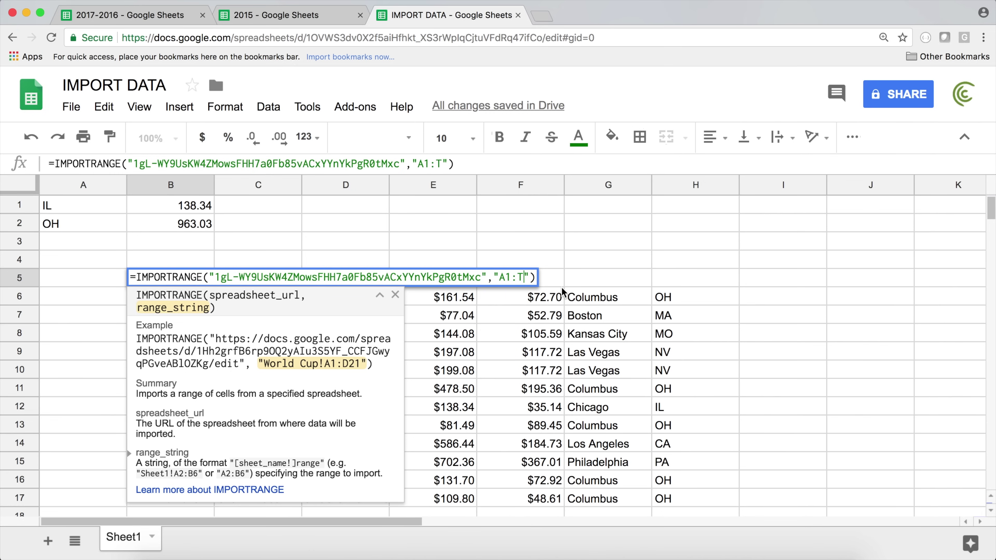
{"action": "key", "text": "Right"}
{"action": "key", "text": "Right"}
{"action": "type", "text": "1"}
{"action": "key", "text": "Return"}
{"action": "left_click_drag", "start_coordinate": [138, 282], "coordinate": [695, 285]}
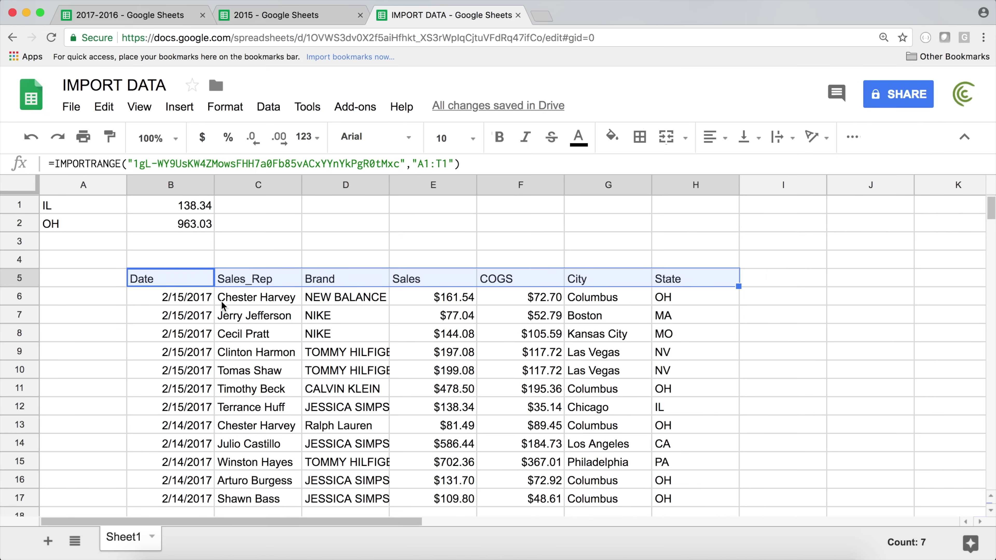
Step: Delete B5's formula text, leaving only the equals sign
{"action": "left_click", "coordinate": [174, 278]}
{"action": "double_click", "coordinate": [174, 278]}
{"action": "left_click_drag", "start_coordinate": [136, 277], "coordinate": [526, 289]}
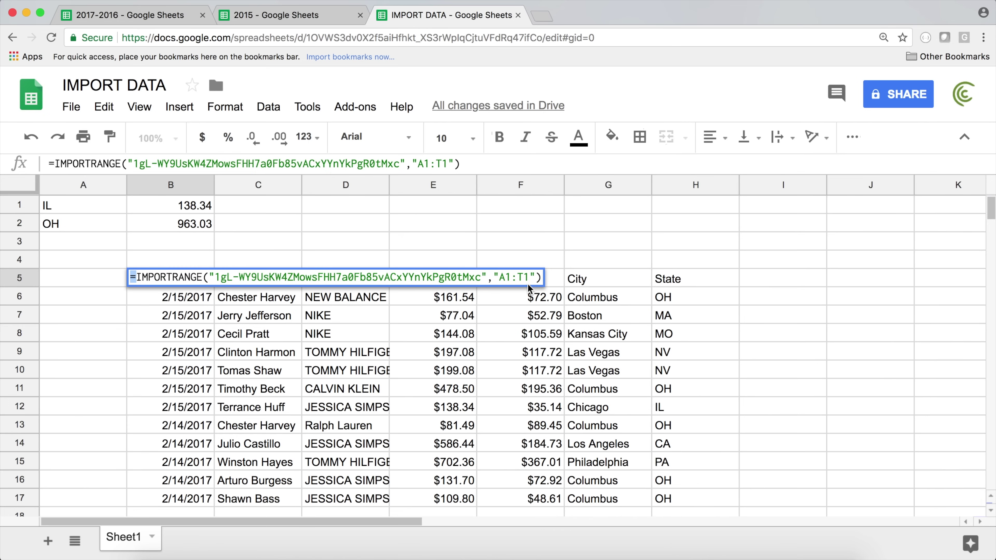
{"action": "key", "text": "Escape"}
{"action": "left_click", "coordinate": [136, 279]}
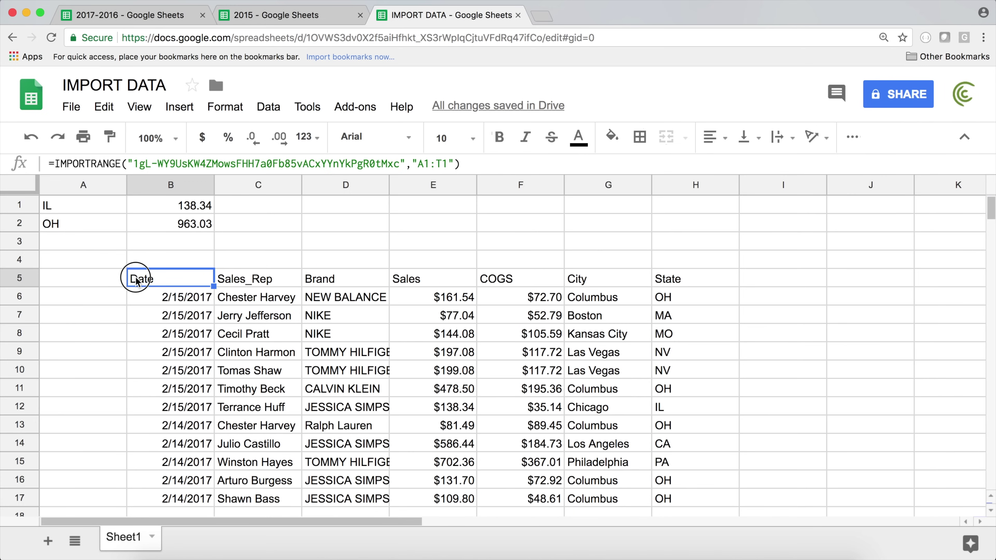
{"action": "double_click", "coordinate": [136, 279]}
{"action": "left_click_drag", "start_coordinate": [137, 277], "coordinate": [587, 274]}
{"action": "key", "text": "super+c"}
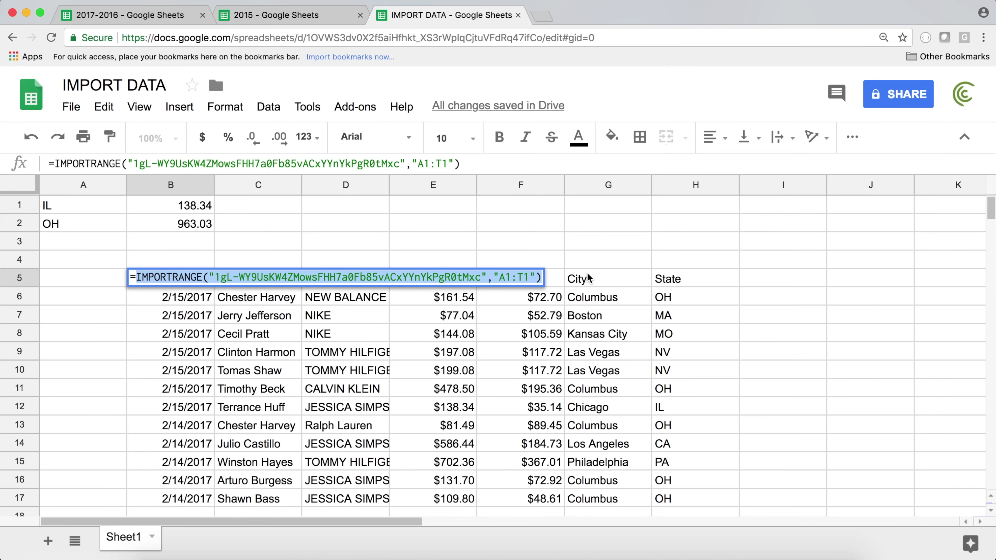
{"action": "key", "text": "BackSpace"}
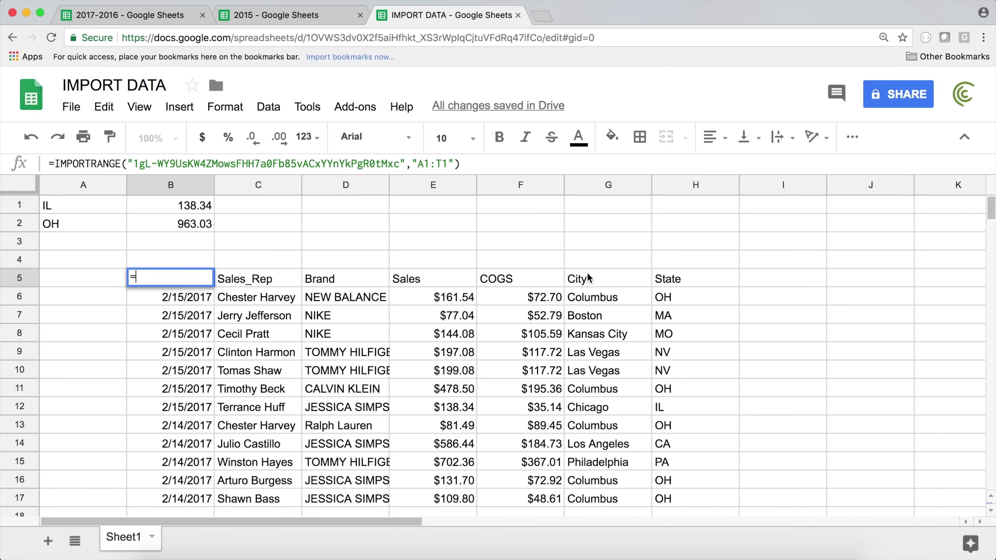
Step: Enter =MATCH("State", IMPORTRANGE(...,"A1:T1"), 0) in B5, returning 7
{"action": "type", "text": "MA"}
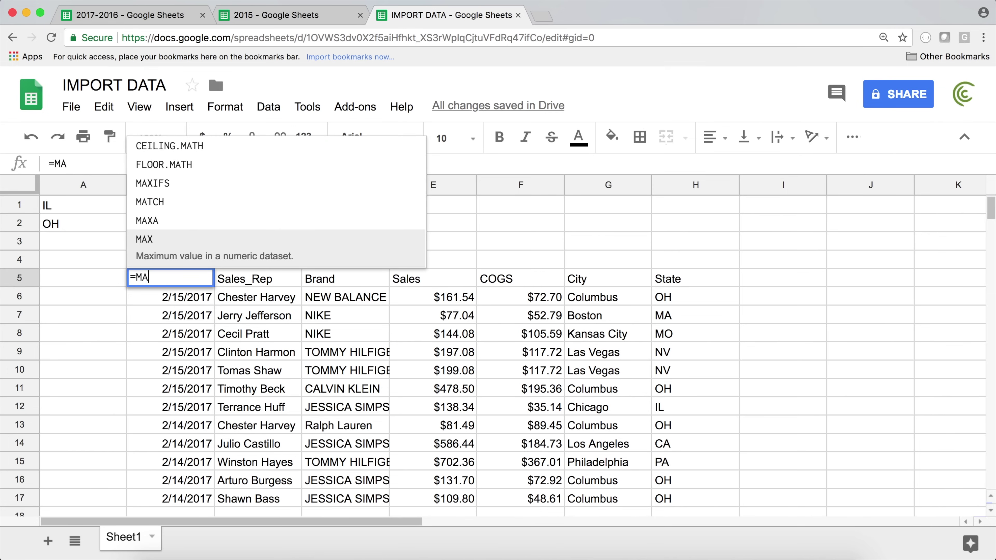
{"action": "key", "text": "Up"}
{"action": "key", "text": "Up"}
{"action": "key", "text": "Tab"}
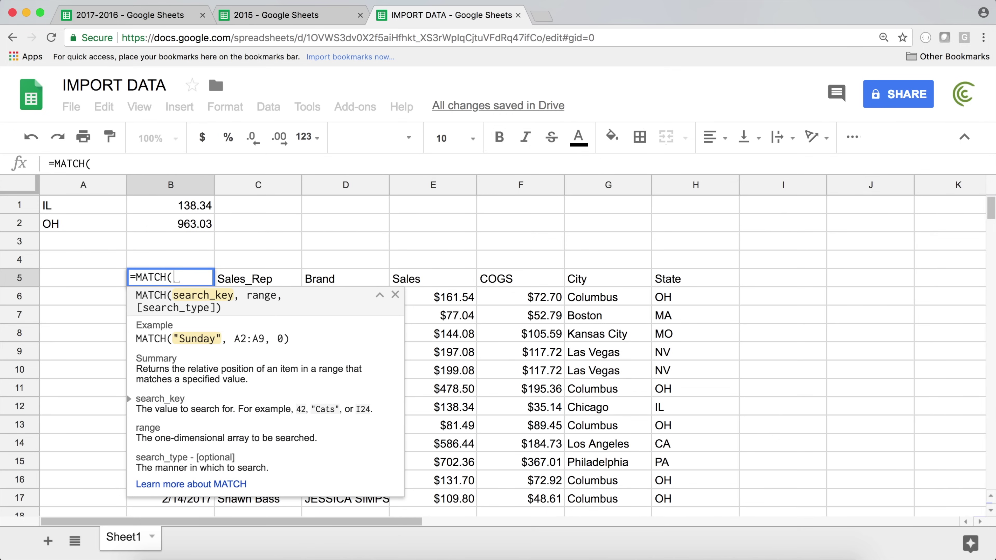
{"action": "type", "text": "\"State\""}
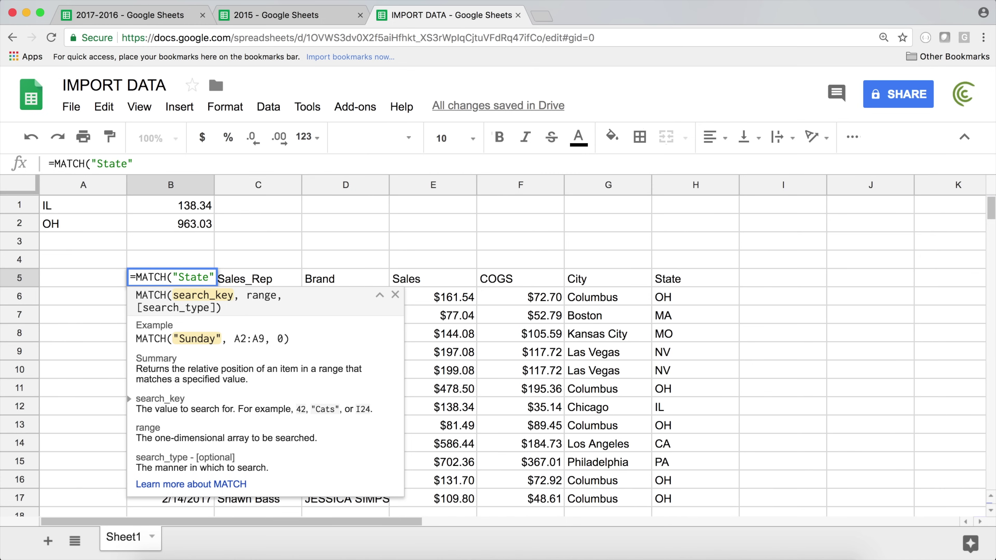
{"action": "type", "text": ","}
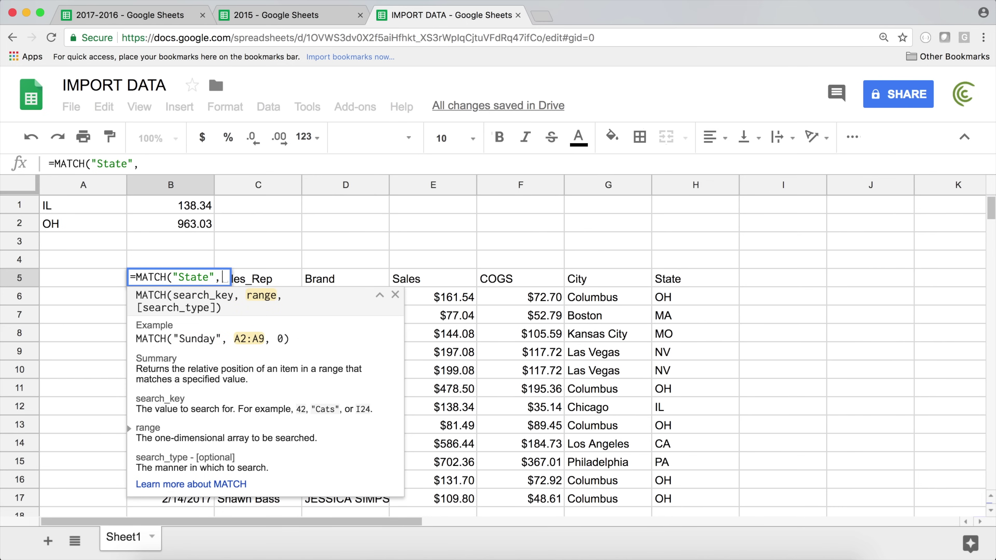
{"action": "key", "text": "super+v"}
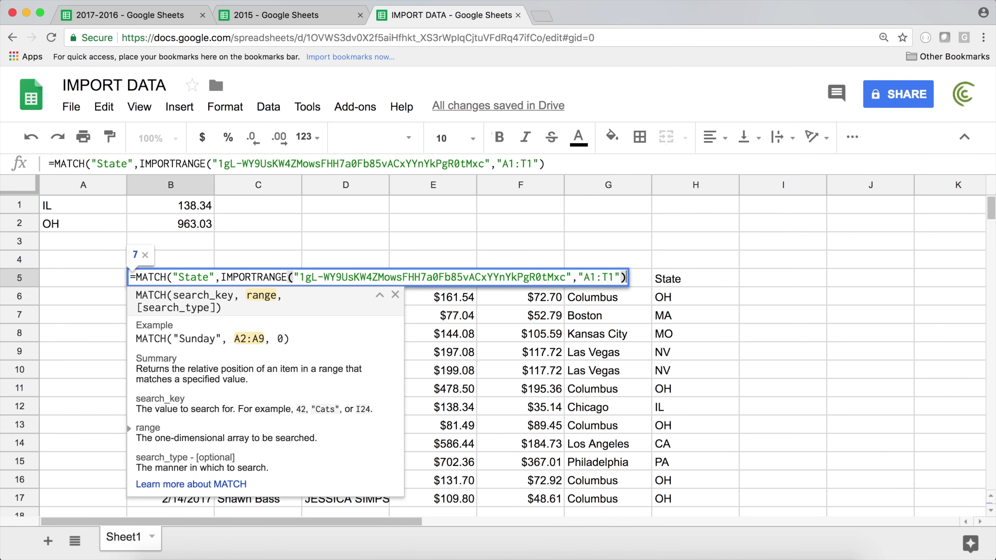
{"action": "type", "text": ", "}
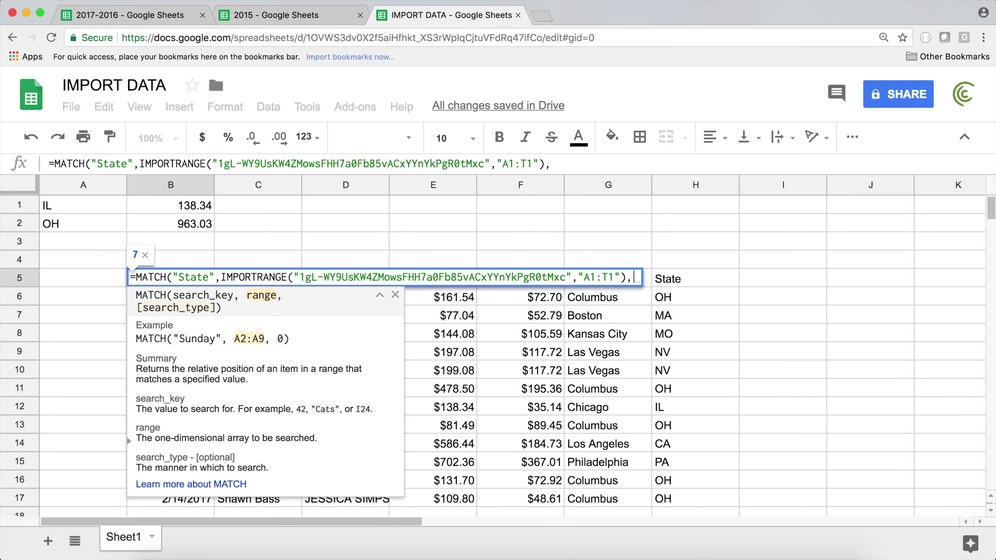
{"action": "type", "text": "0"}
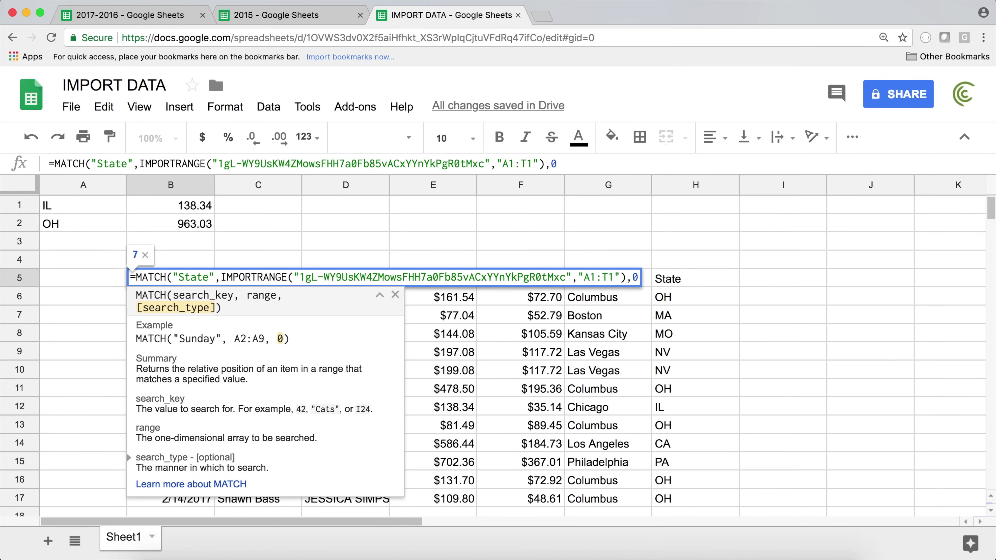
{"action": "type", "text": ")"}
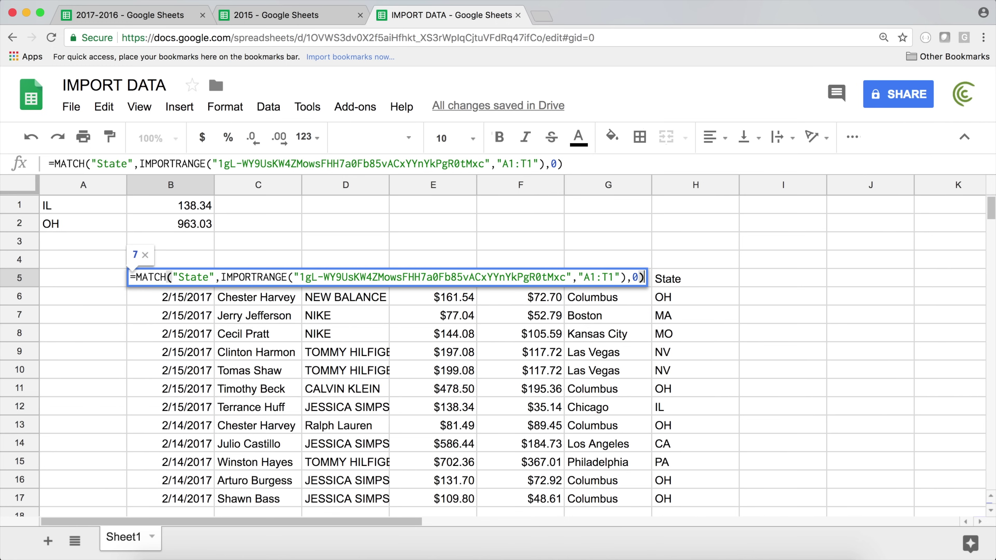
{"action": "key", "text": "Return"}
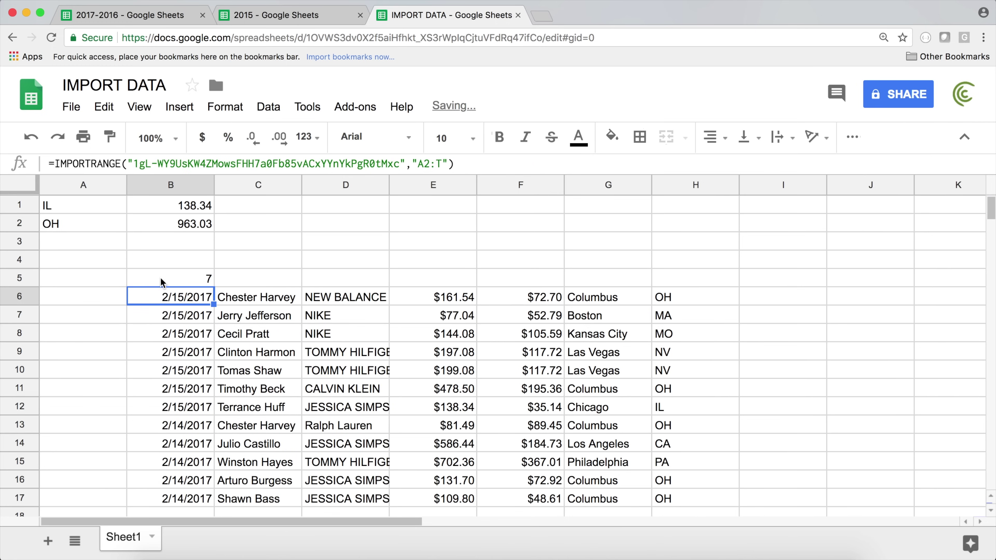
{"action": "left_click", "coordinate": [161, 279]}
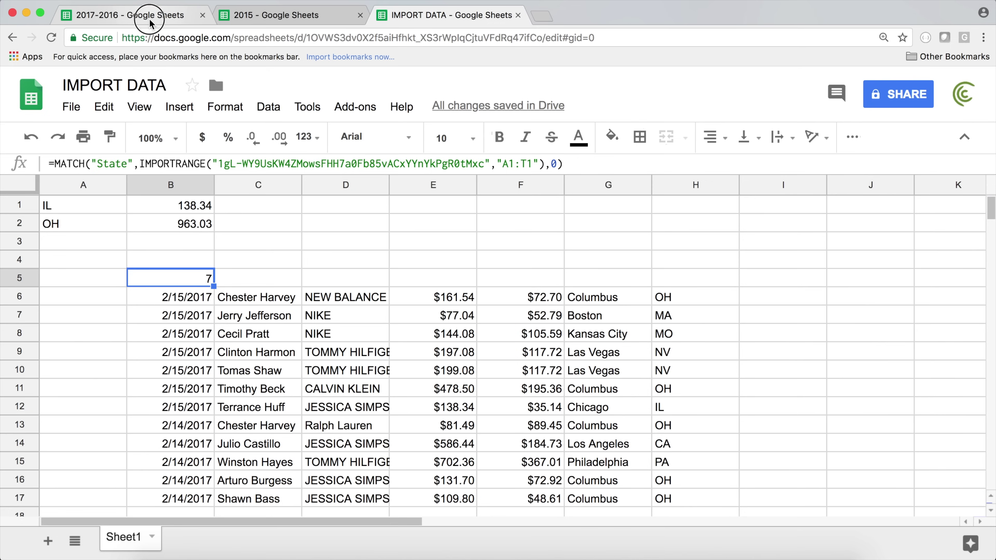
Step: Count the 2017-2016 source headers, noting State as column 7 and Sales as column D
{"action": "left_click", "coordinate": [149, 21]}
{"action": "left_click", "coordinate": [112, 206]}
{"action": "left_click", "coordinate": [140, 208]}
{"action": "left_click", "coordinate": [255, 215]}
{"action": "left_click", "coordinate": [318, 207]}
{"action": "left_click", "coordinate": [422, 212]}
{"action": "left_click", "coordinate": [503, 206]}
{"action": "left_click", "coordinate": [618, 208]}
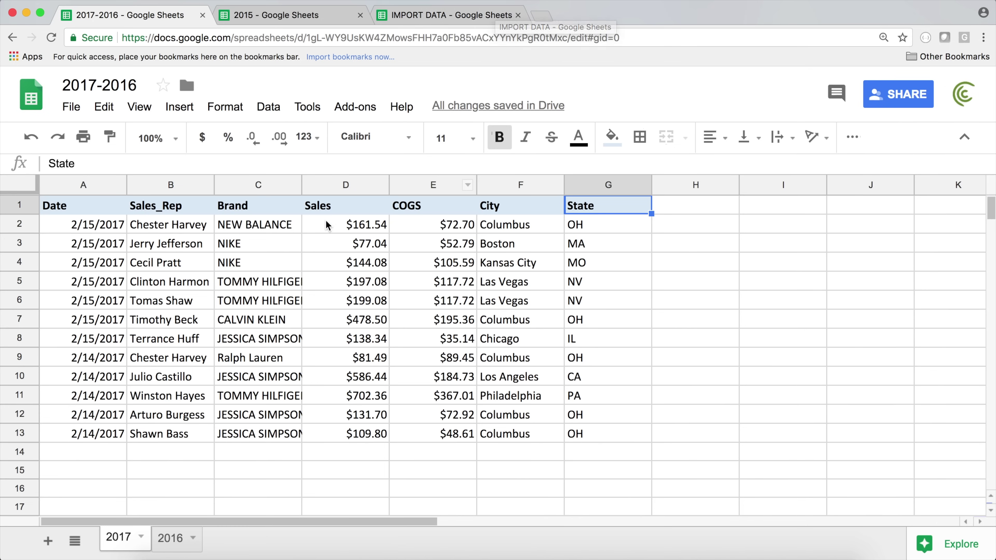
{"action": "left_click", "coordinate": [323, 208]}
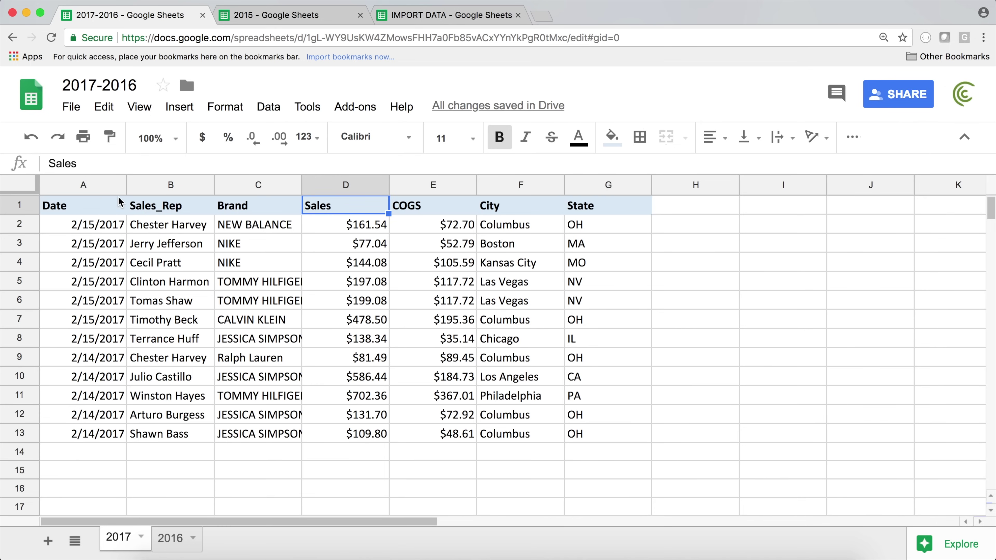
Step: Back in IMPORT DATA, select the end of "State" in B5's MATCH formula
{"action": "left_click", "coordinate": [409, 16]}
{"action": "double_click", "coordinate": [174, 279]}
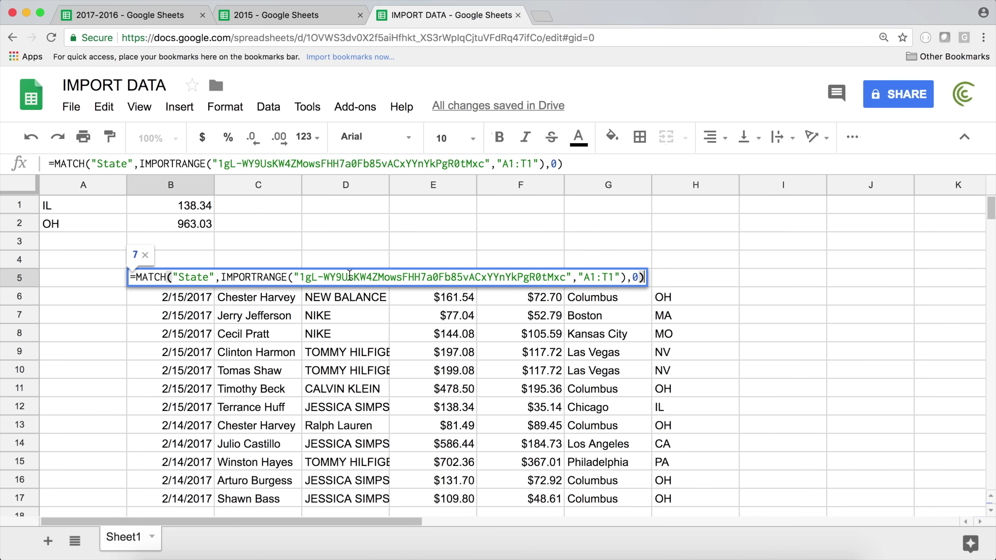
{"action": "left_click_drag", "start_coordinate": [209, 277], "coordinate": [184, 271]}
Step: Change B5's MATCH search key to "Sales", returning 4, and review the Sales values
{"action": "type", "text": "ales"}
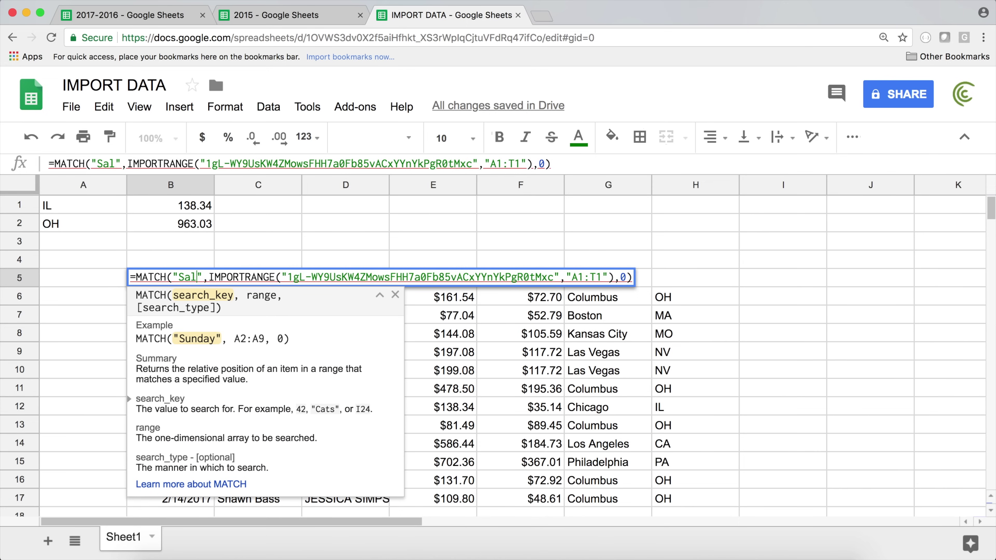
{"action": "key", "text": "Return"}
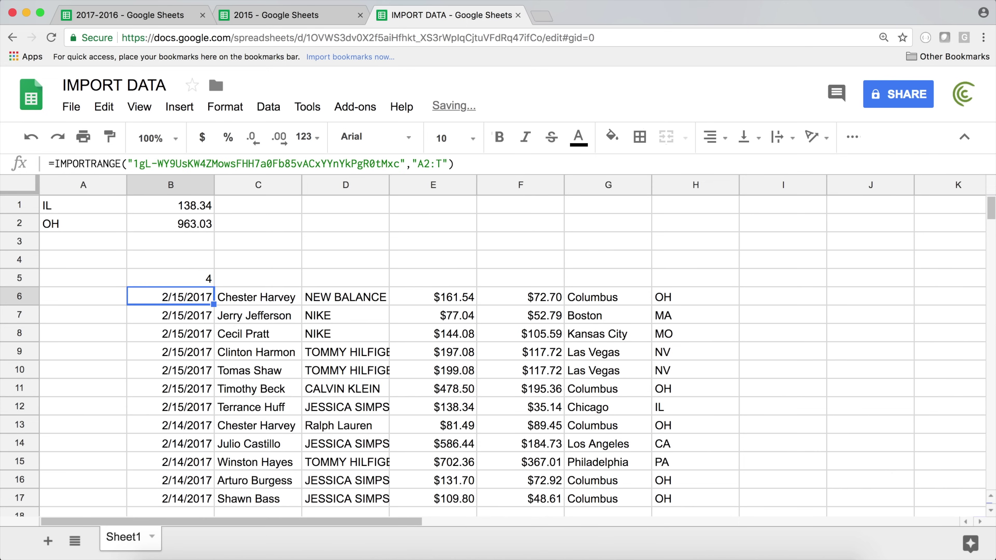
{"action": "left_click", "coordinate": [200, 280]}
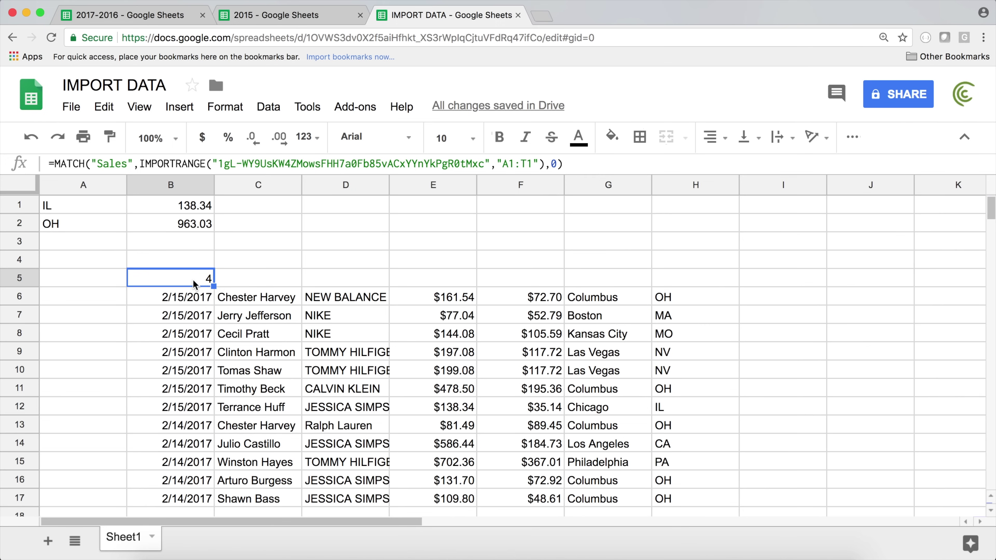
{"action": "double_click", "coordinate": [195, 283]}
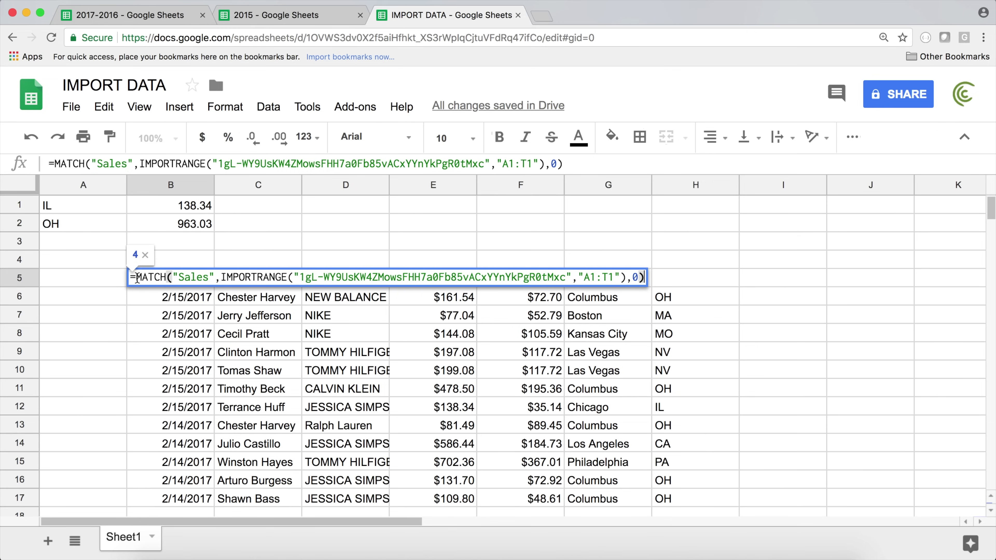
{"action": "key", "text": "Escape"}
{"action": "left_click", "coordinate": [547, 302]}
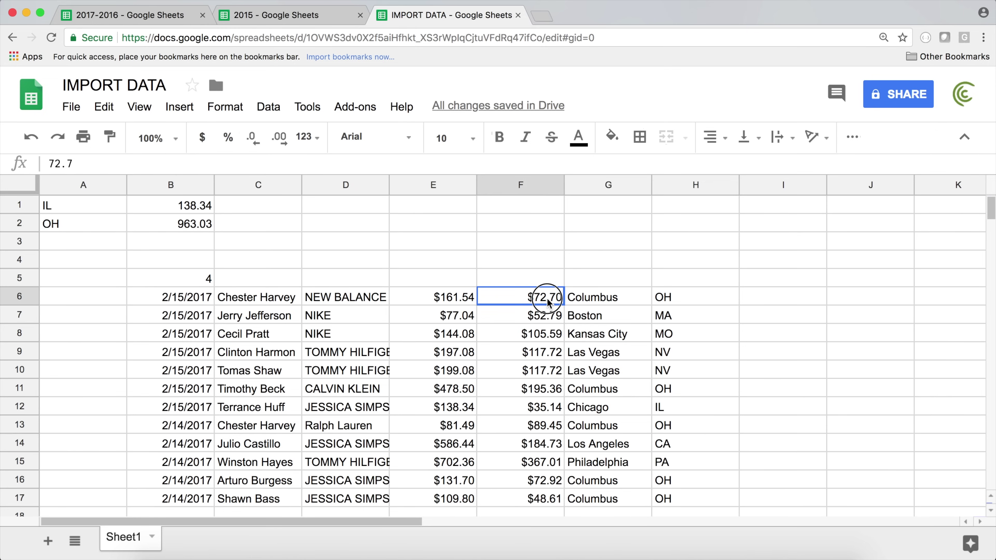
{"action": "left_click_drag", "start_coordinate": [463, 300], "coordinate": [447, 443]}
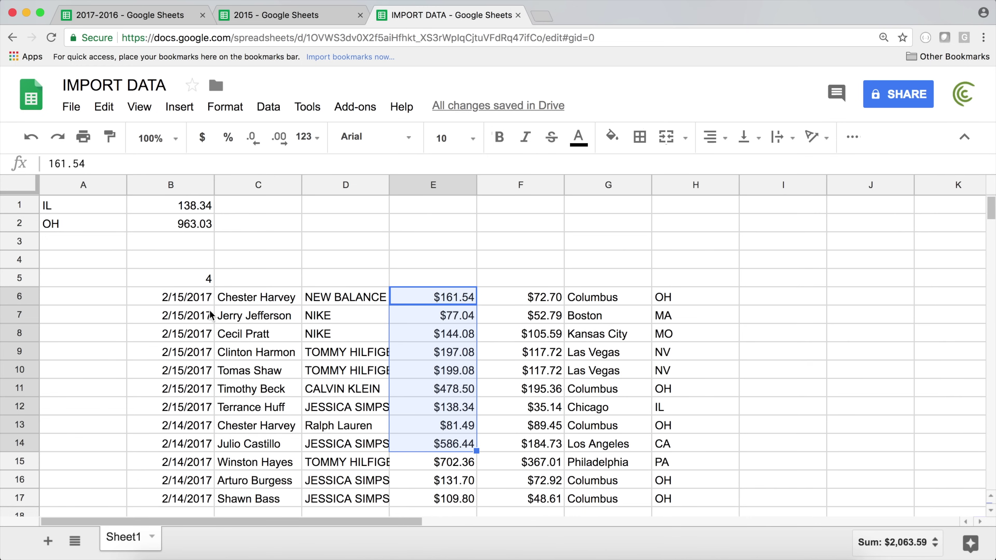
Step: Cut B6's IMPORTRANGE formula text, leaving only the equals sign
{"action": "left_click", "coordinate": [204, 303]}
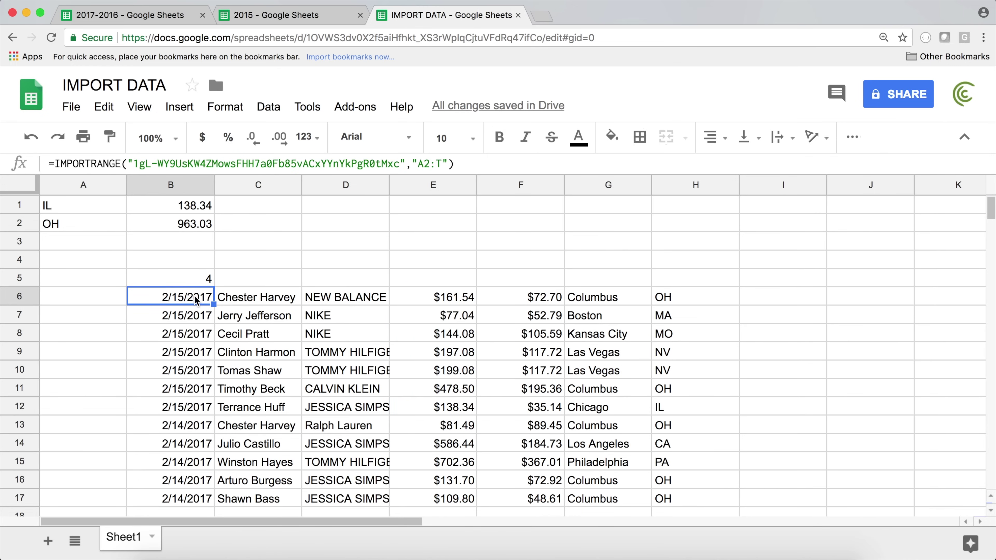
{"action": "double_click", "coordinate": [196, 300]}
{"action": "left_click_drag", "start_coordinate": [136, 296], "coordinate": [595, 299]}
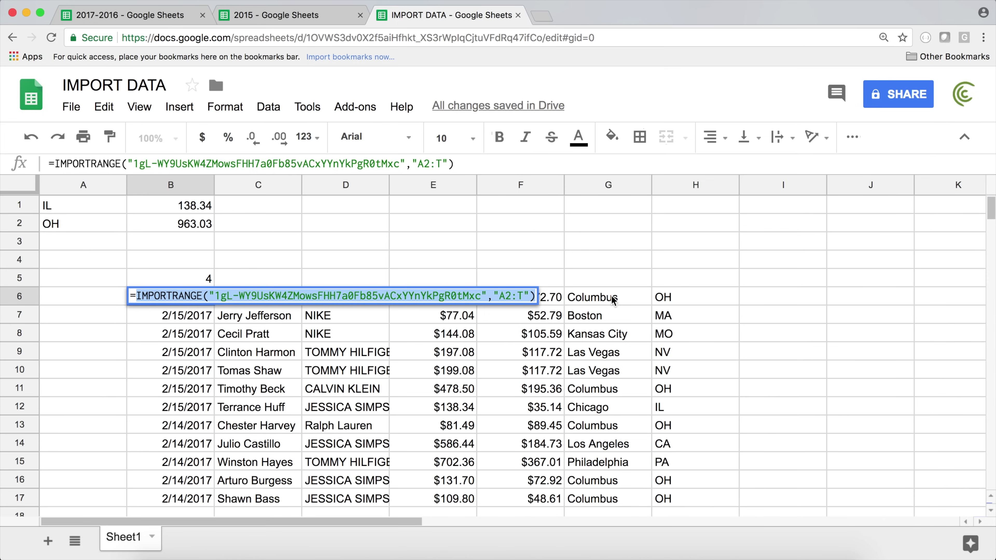
{"action": "key", "text": "super+x"}
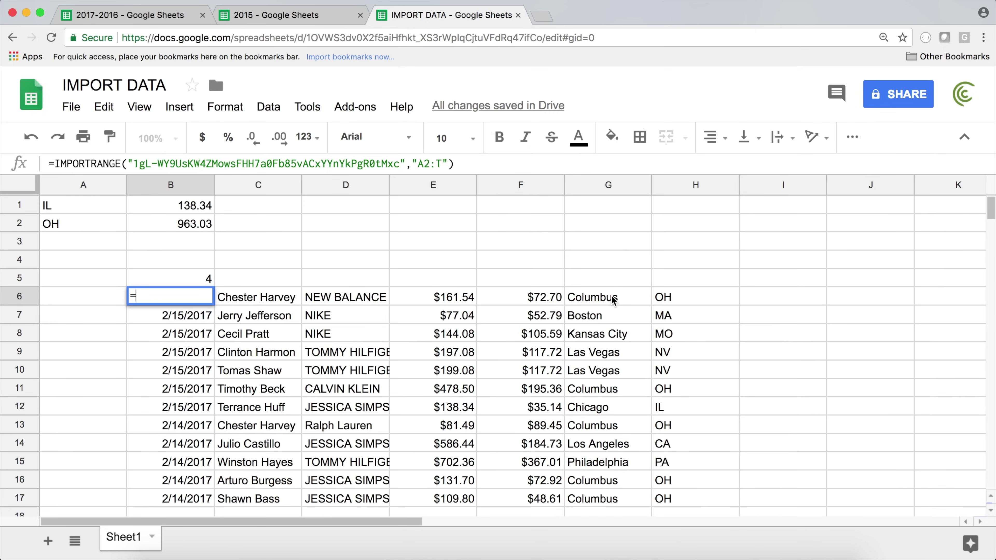
Step: Wrap B6's IMPORTRANGE in INDEX(...,3) to return only the third data row
{"action": "type", "text": "INDEX"}
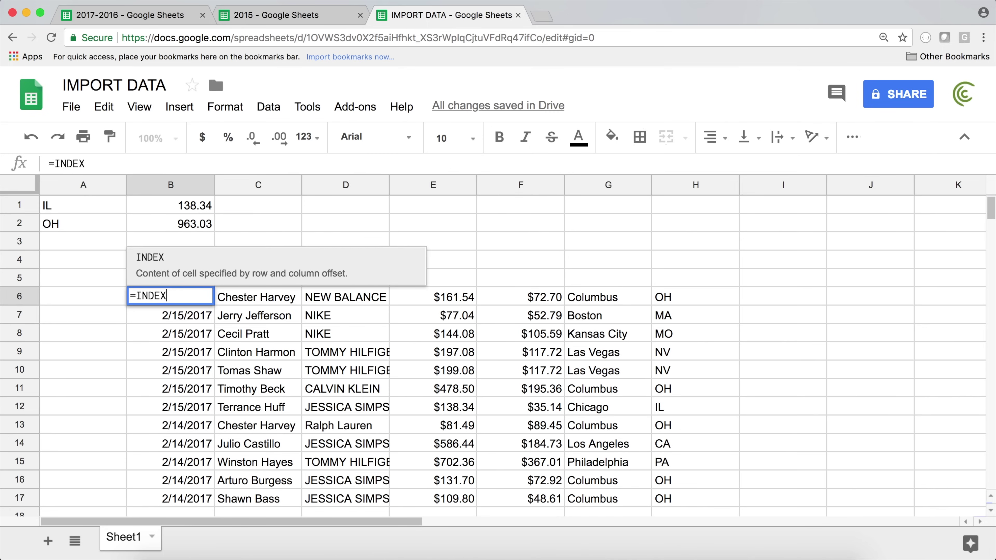
{"action": "type", "text": "("}
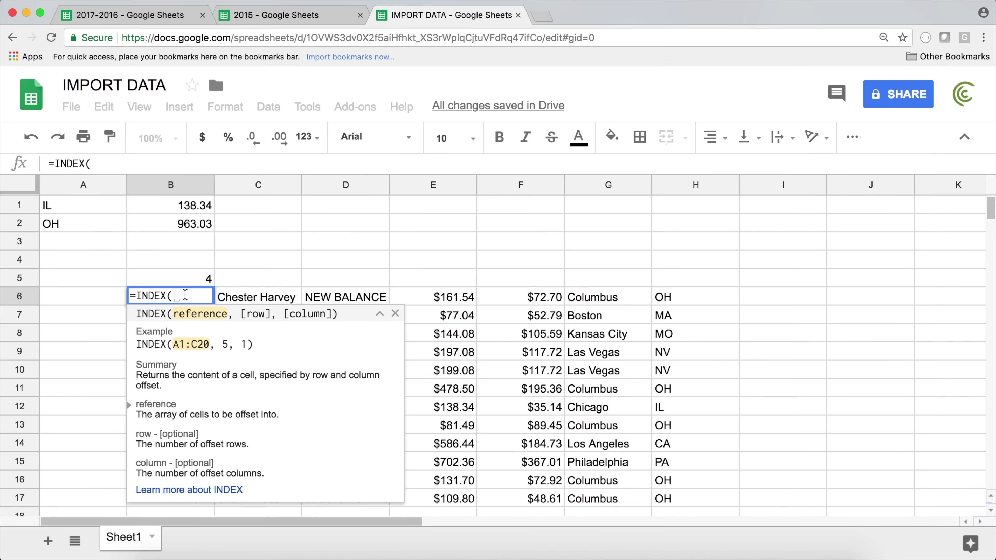
{"action": "key", "text": "super+v"}
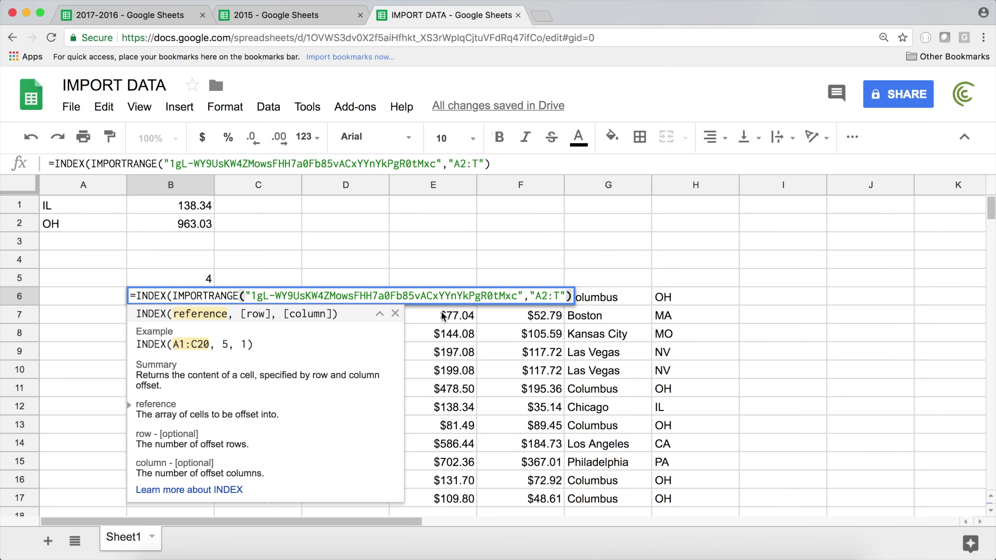
{"action": "type", "text": ","}
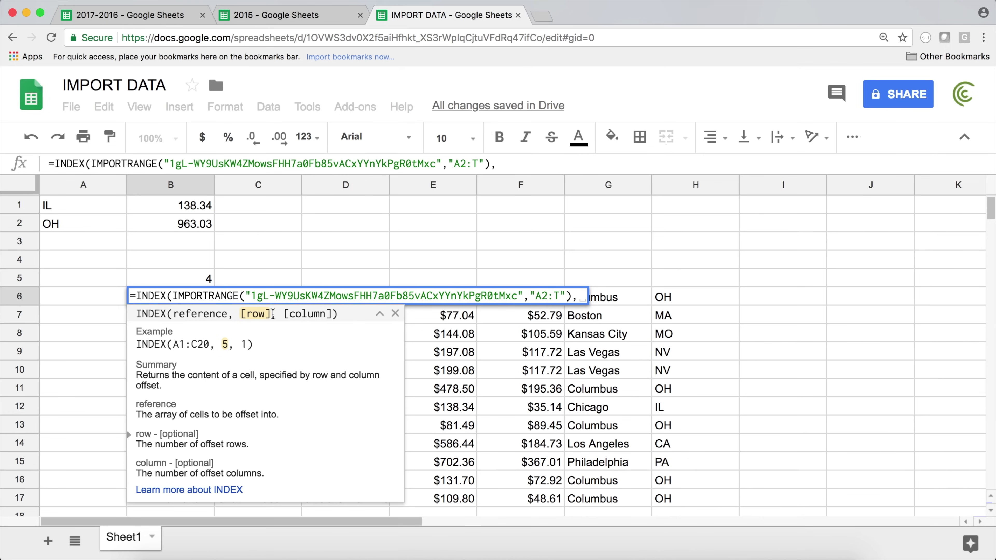
{"action": "type", "text": "3)"}
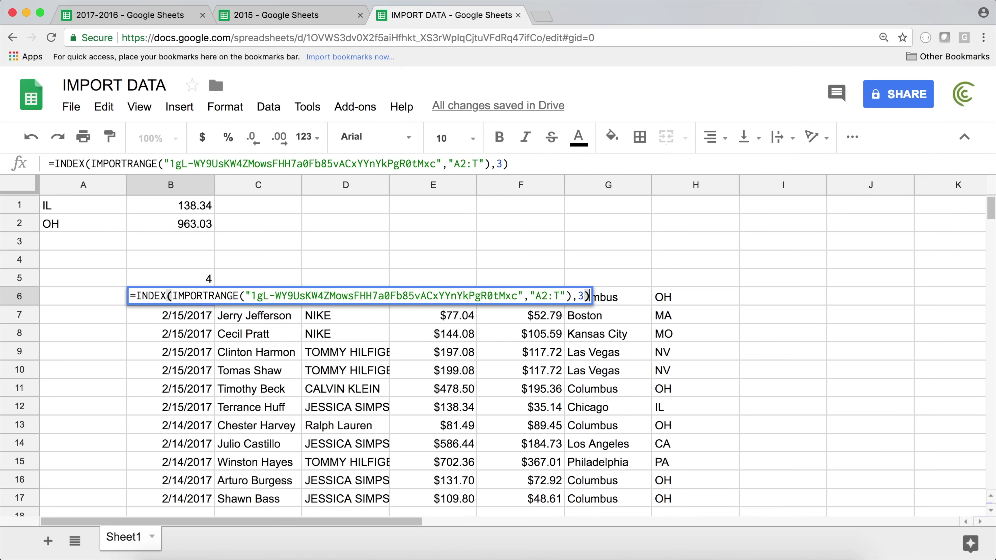
{"action": "key", "text": "Return"}
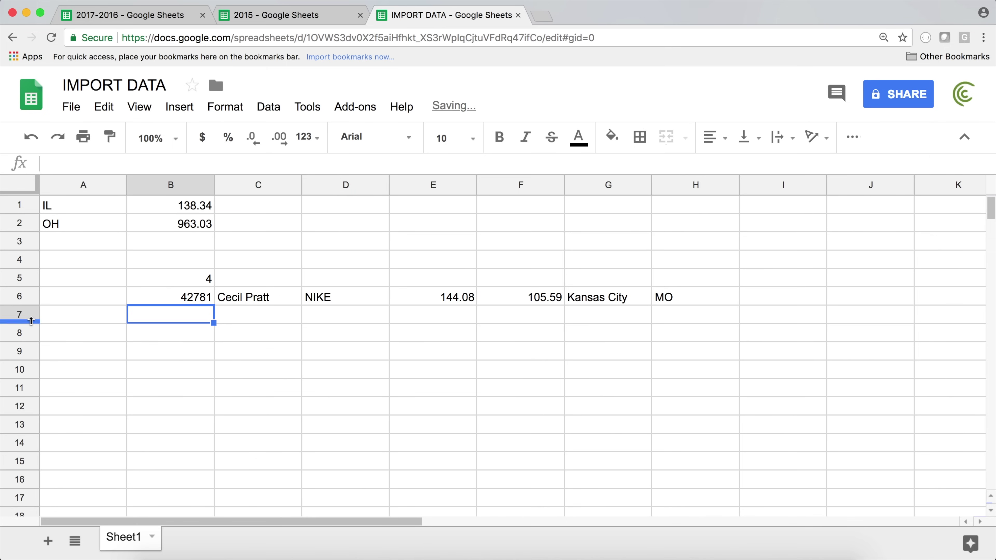
{"action": "left_click", "coordinate": [182, 305]}
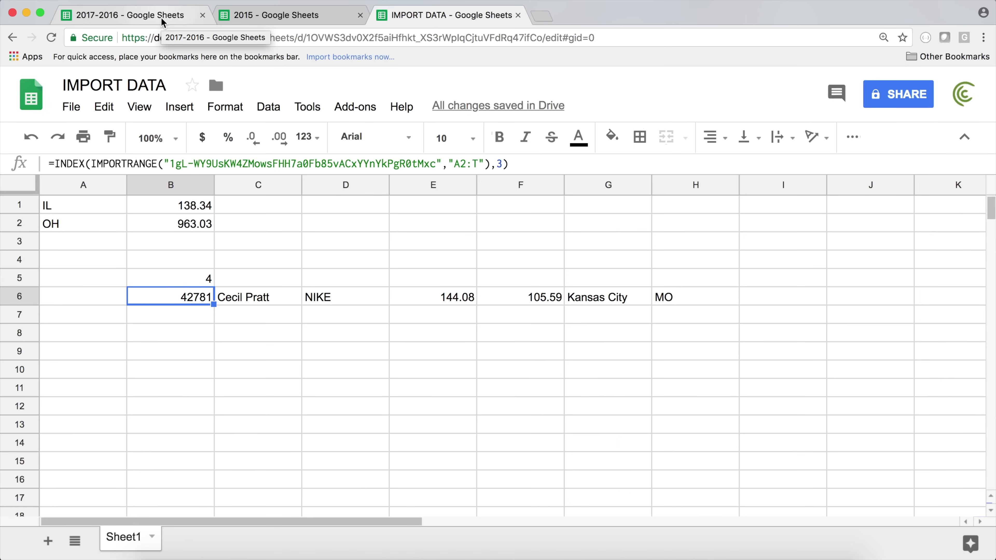
Step: Compare the result with the Kansas City NIKE row in the 2017-2016 source
{"action": "left_click", "coordinate": [163, 20]}
{"action": "left_click_drag", "start_coordinate": [105, 262], "coordinate": [584, 272]}
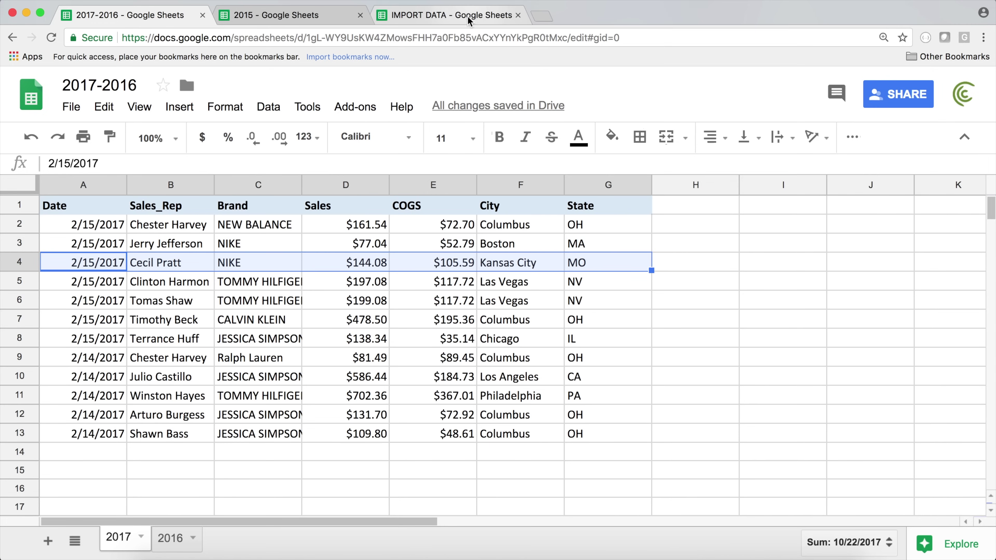
{"action": "left_click", "coordinate": [443, 16]}
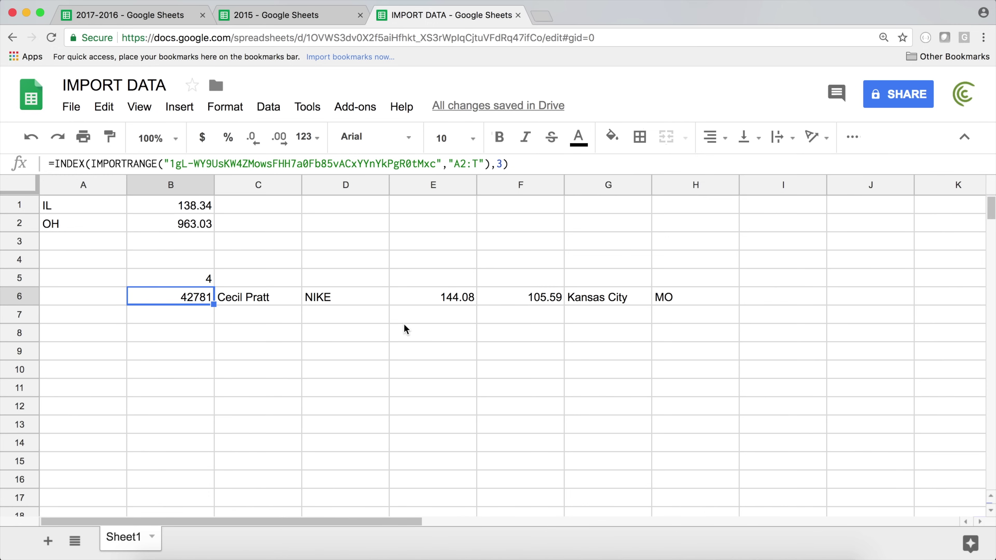
Step: Change B6 to INDEX(IMPORTRANGE(...),,4), listing the whole Sales column
{"action": "double_click", "coordinate": [152, 298]}
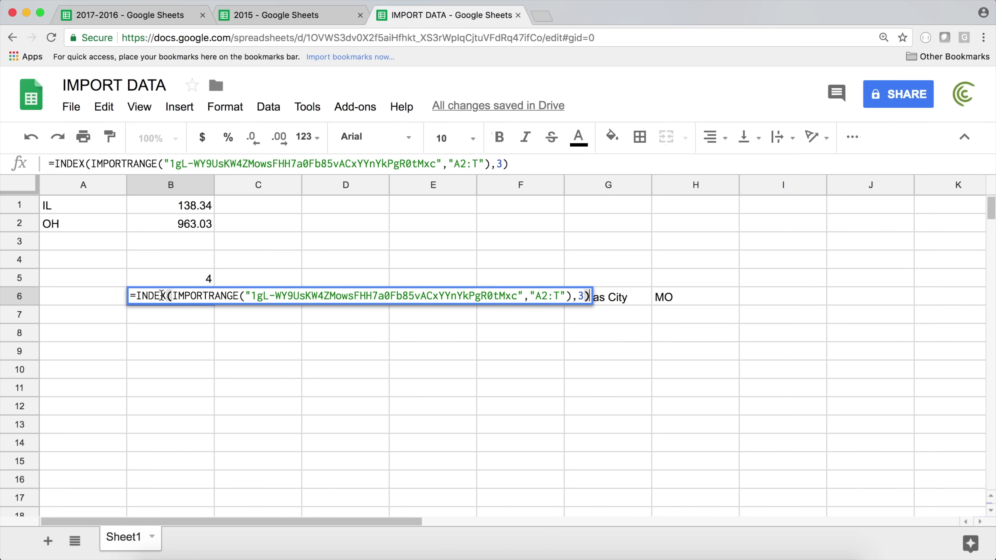
{"action": "left_click", "coordinate": [584, 293]}
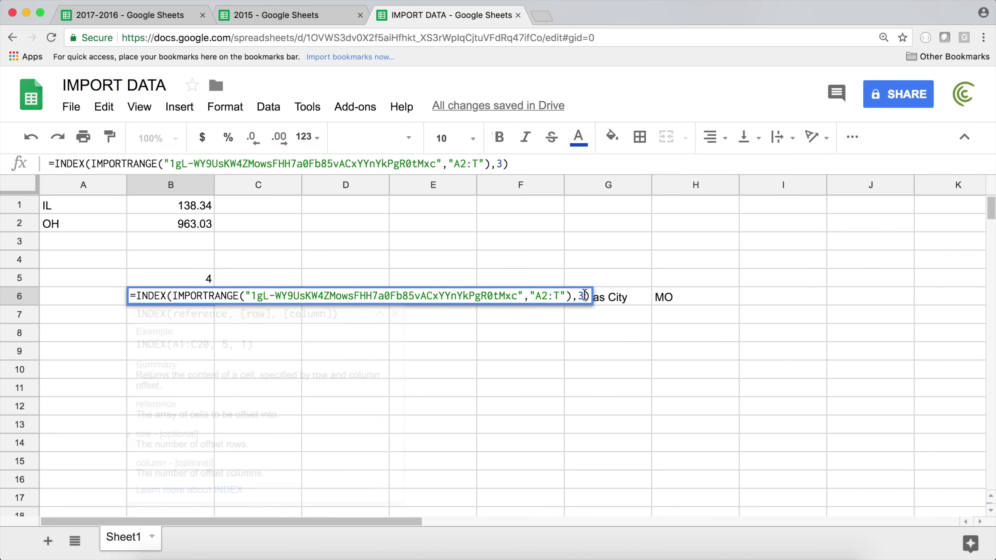
{"action": "key", "text": "BackSpace"}
{"action": "key", "text": "BackSpace"}
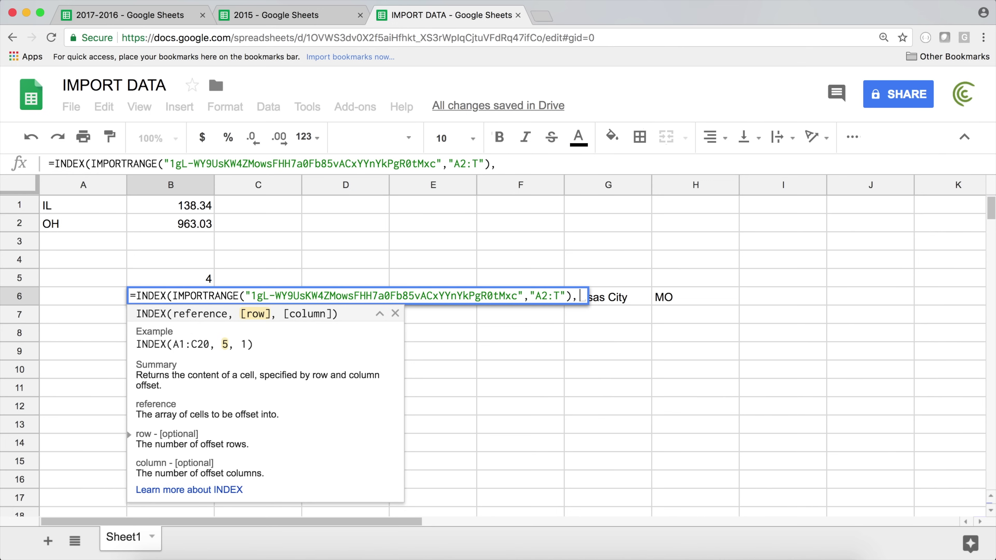
{"action": "type", "text": ","}
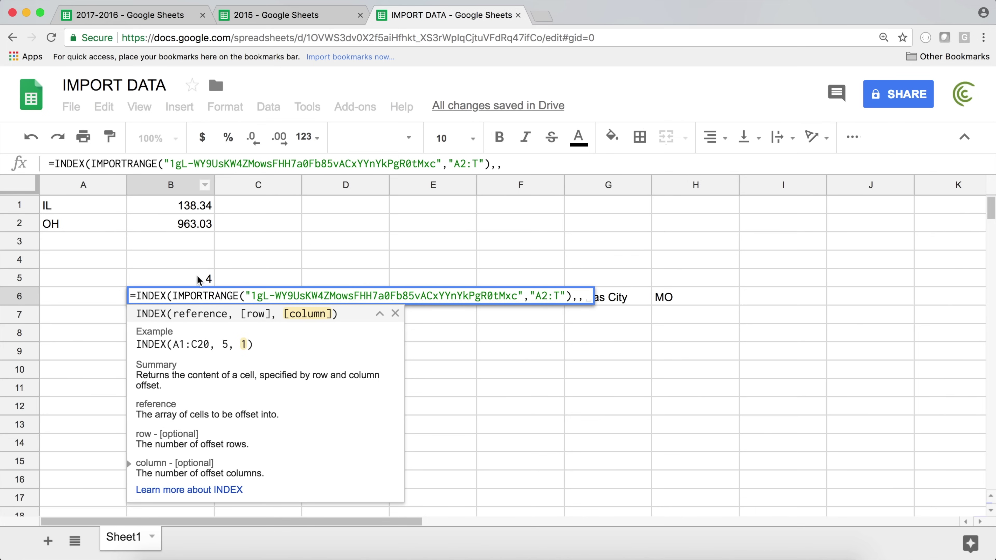
{"action": "type", "text": "4)"}
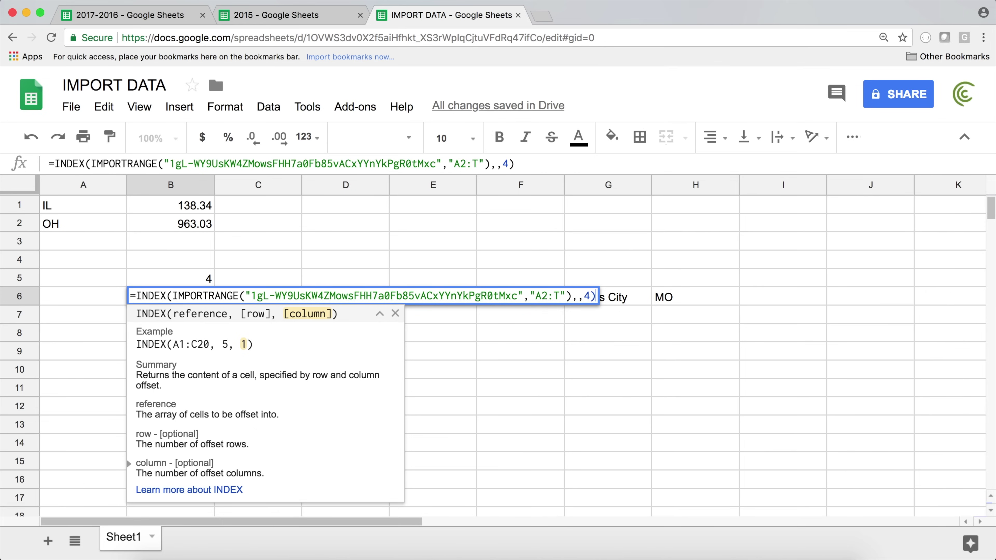
{"action": "key", "text": "Return"}
{"action": "left_click", "coordinate": [204, 300]}
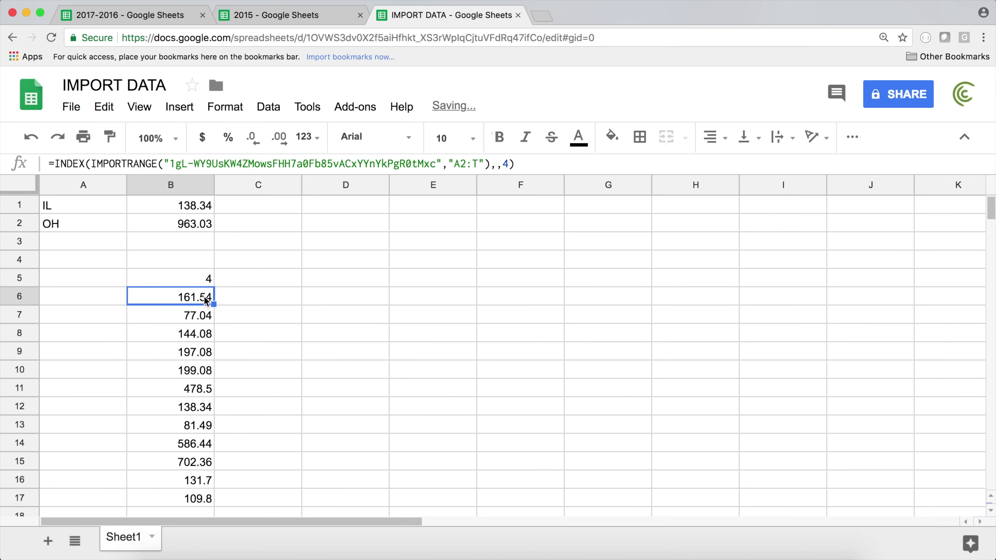
Step: Compare the Sales values against the 2017-2016 and 2015 source spreadsheets
{"action": "left_click", "coordinate": [145, 20]}
{"action": "left_click_drag", "start_coordinate": [371, 224], "coordinate": [367, 438]}
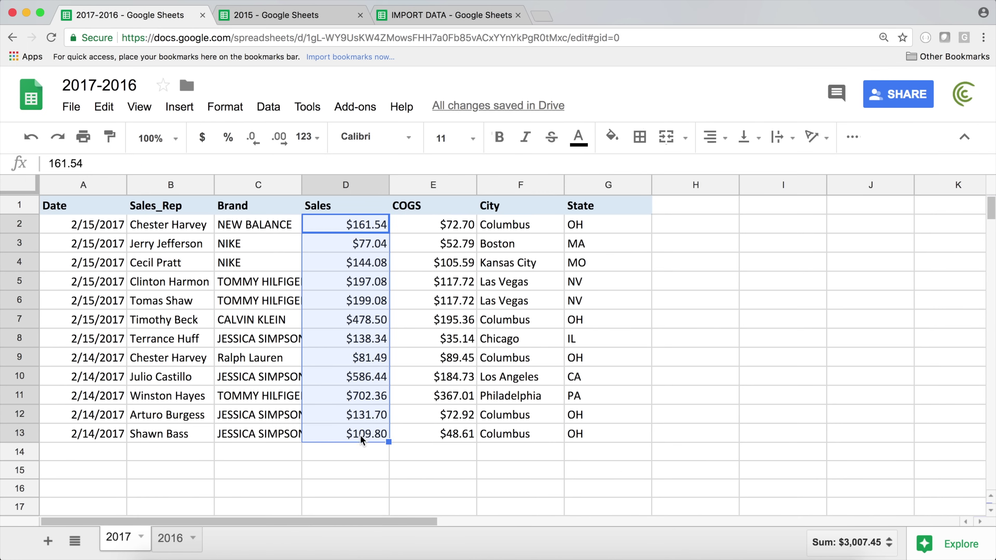
{"action": "left_click", "coordinate": [310, 20]}
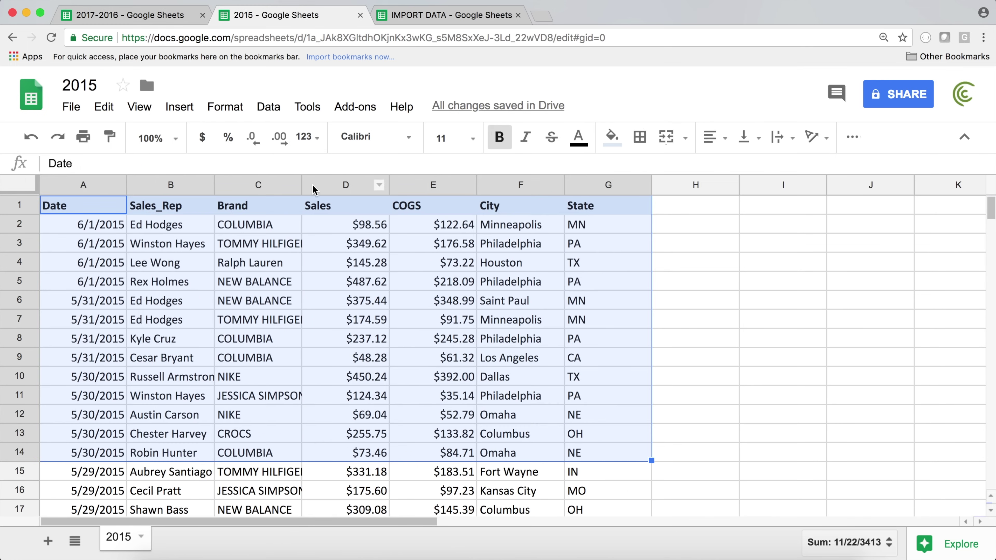
{"action": "left_click", "coordinate": [400, 21]}
Step: Copy the full text of B5's MATCH formula
{"action": "left_click", "coordinate": [196, 279]}
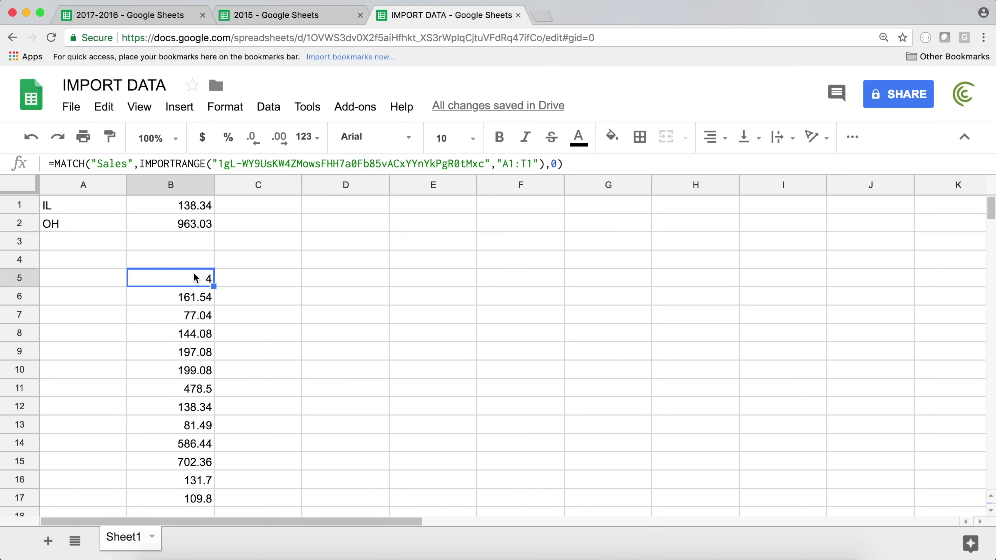
{"action": "double_click", "coordinate": [196, 278]}
{"action": "left_click", "coordinate": [135, 277]}
{"action": "left_click_drag", "start_coordinate": [136, 277], "coordinate": [665, 278]}
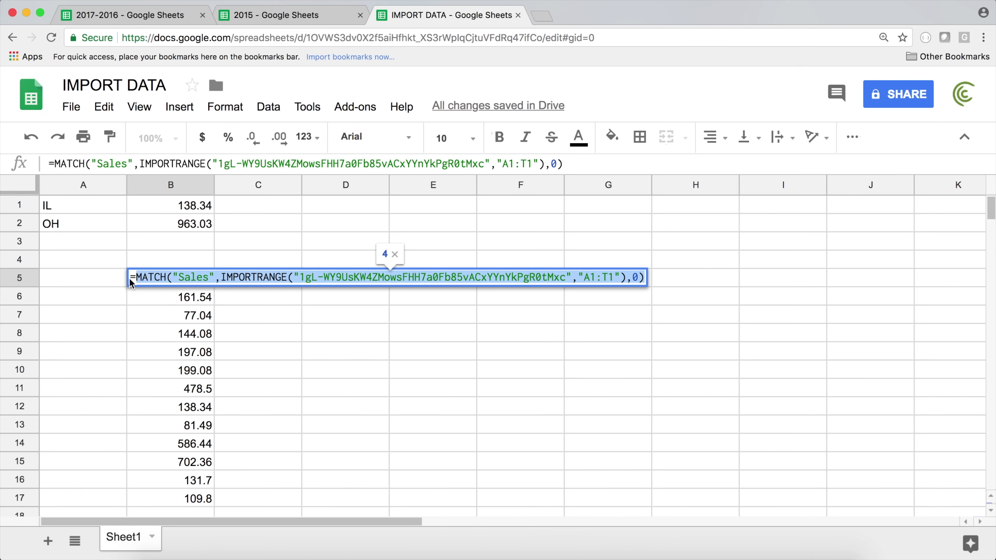
{"action": "key", "text": "Escape"}
{"action": "left_click", "coordinate": [205, 300]}
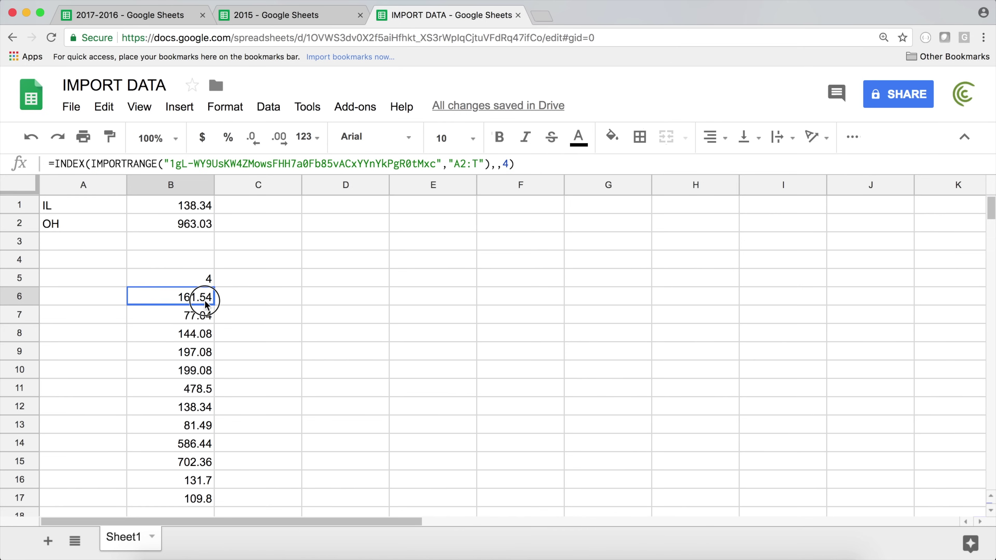
Step: Replace B6's column number 4 with the pasted MATCH lookup and clear helper cell B5
{"action": "double_click", "coordinate": [204, 299]}
{"action": "left_click", "coordinate": [592, 295]}
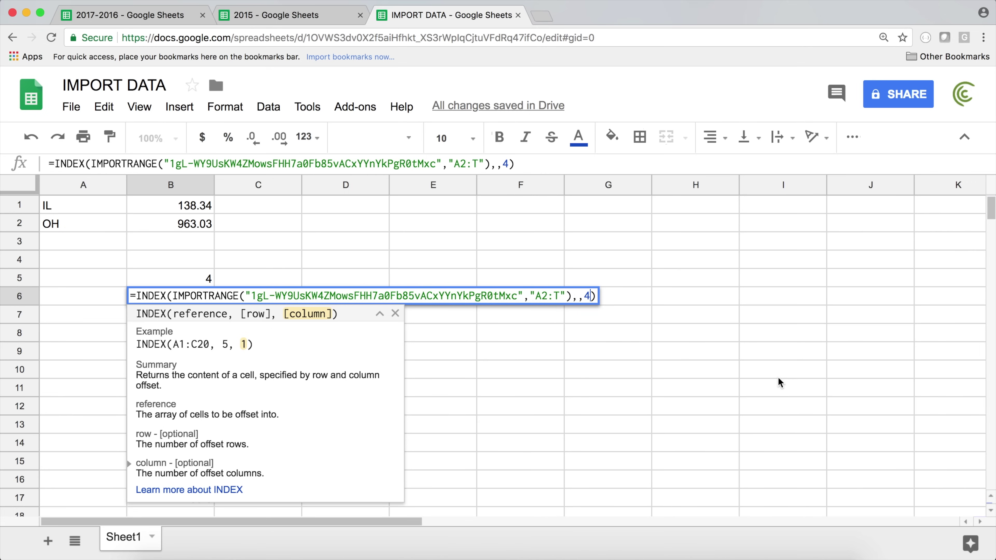
{"action": "key", "text": "BackSpace"}
{"action": "key", "text": "super+v"}
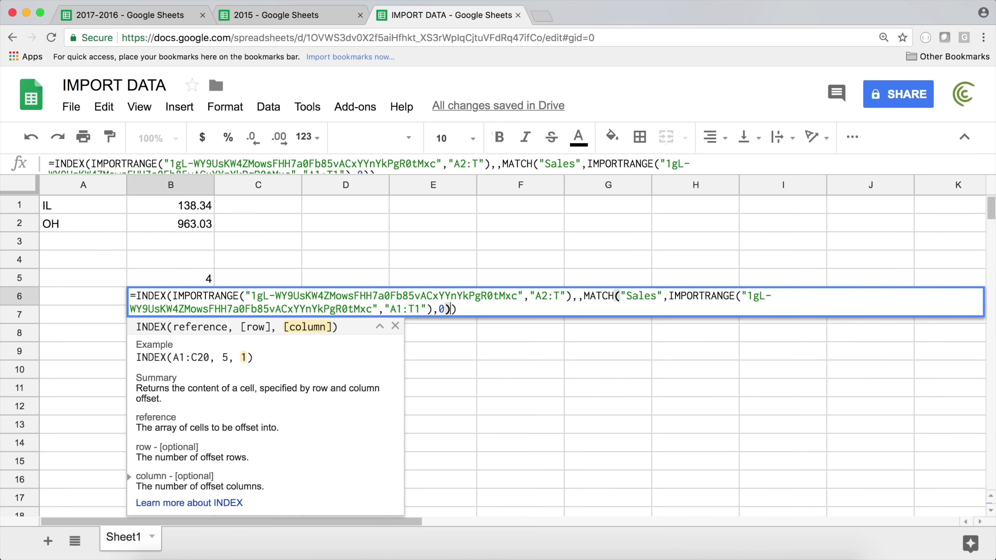
{"action": "key", "text": "Return"}
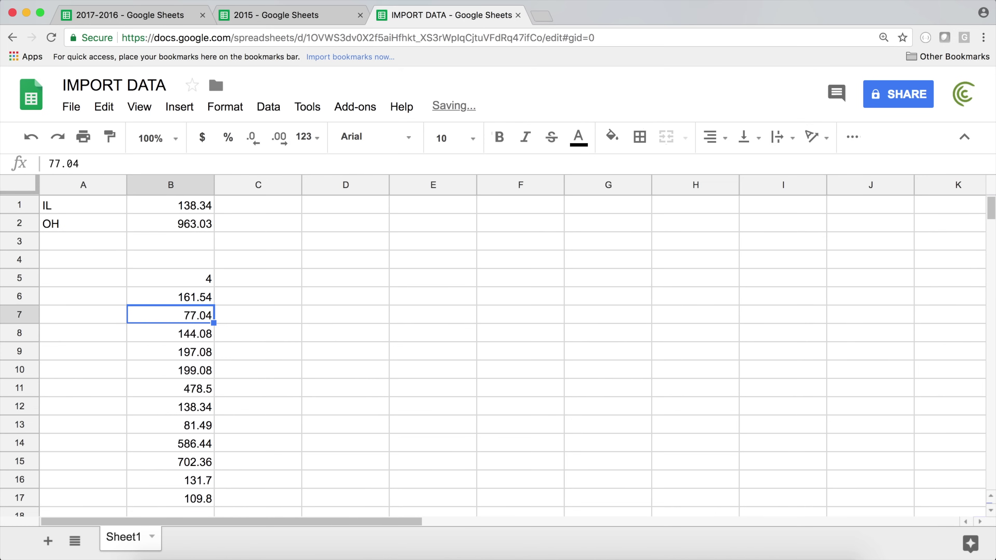
{"action": "left_click", "coordinate": [180, 301]}
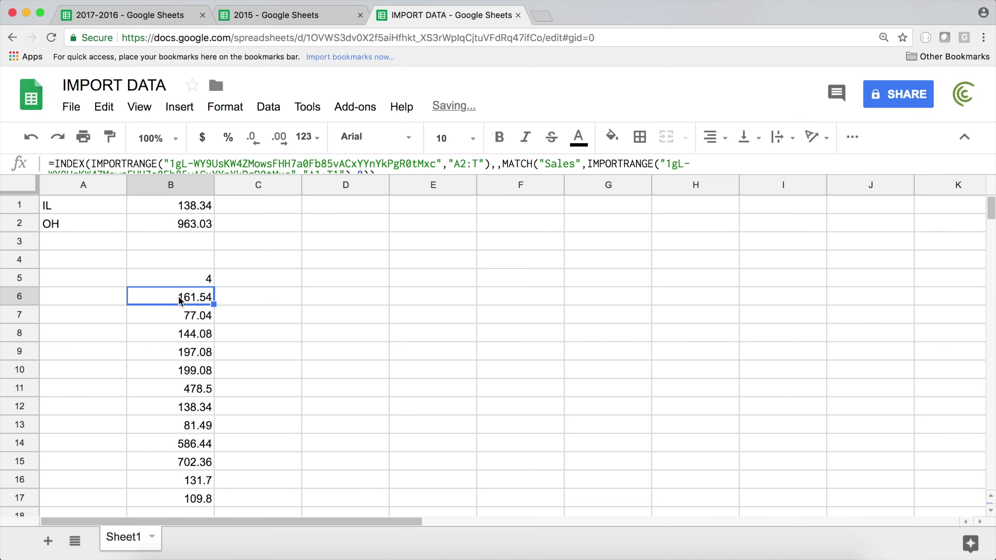
{"action": "left_click", "coordinate": [189, 277]}
{"action": "key", "text": "Delete"}
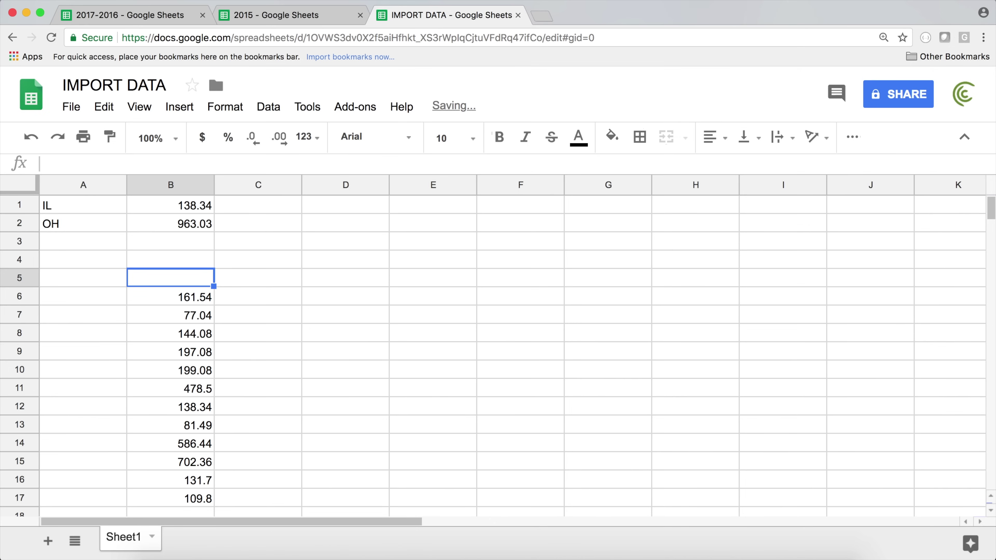
{"action": "left_click", "coordinate": [188, 295]}
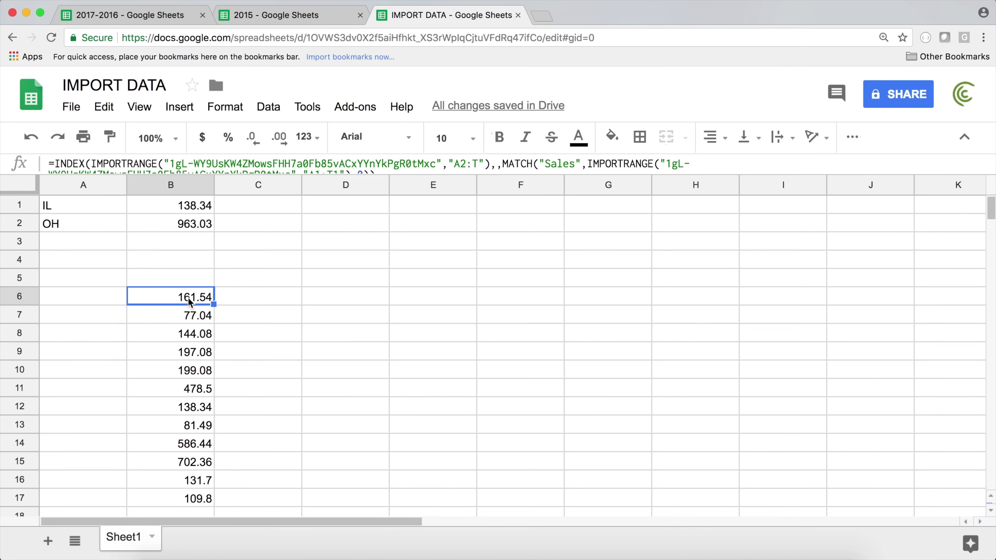
Step: Insert blank columns before Brand and Sales_Rep in the 2017-2016 source data
{"action": "left_click", "coordinate": [139, 13]}
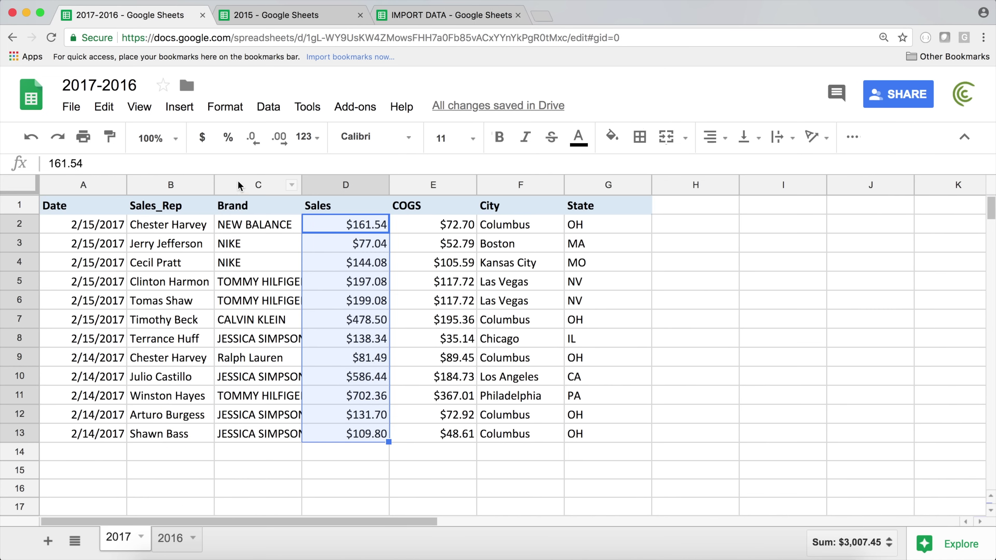
{"action": "right_click", "coordinate": [241, 184]}
{"action": "left_click", "coordinate": [315, 238]}
{"action": "right_click", "coordinate": [204, 187]}
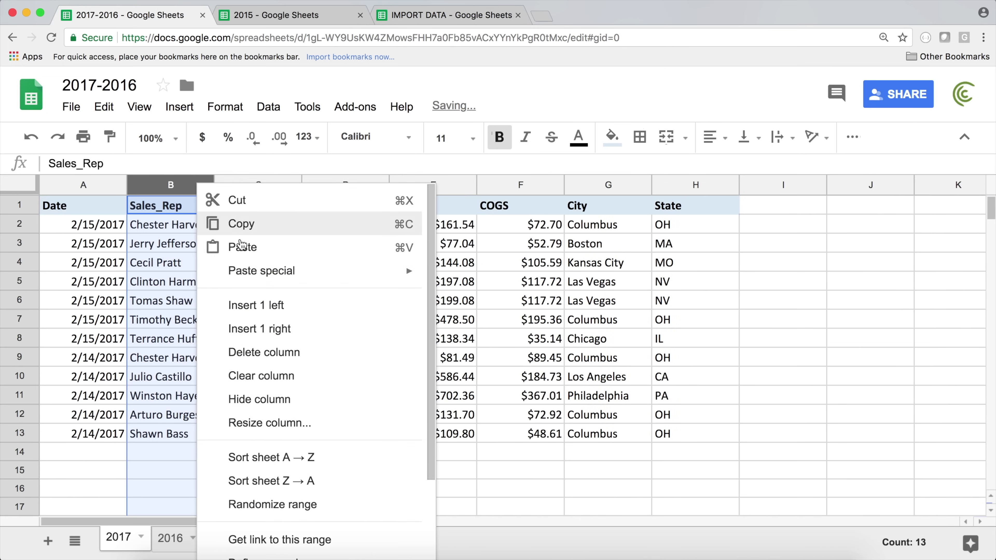
{"action": "left_click", "coordinate": [260, 308]}
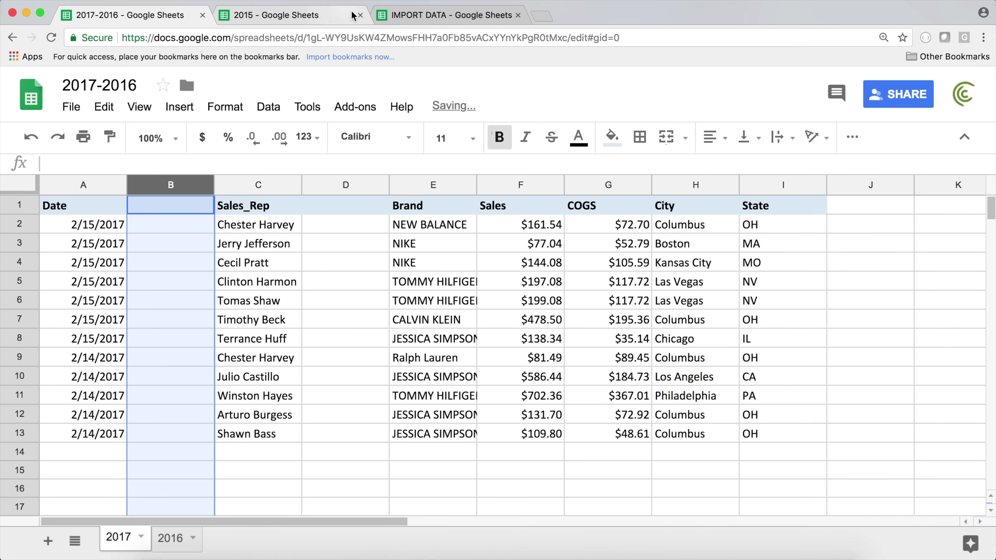
{"action": "left_click", "coordinate": [399, 16]}
{"action": "double_click", "coordinate": [171, 295]}
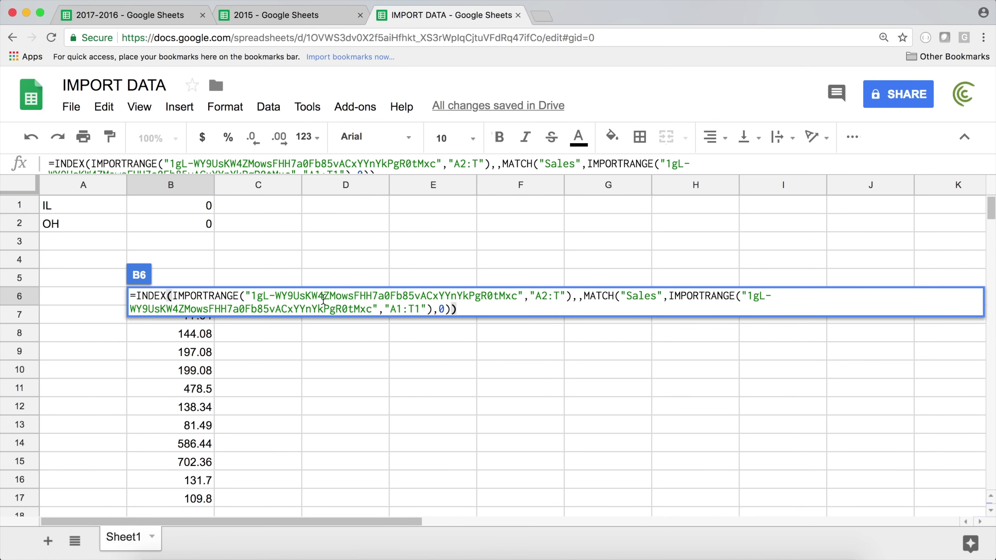
Step: Wrap B6's INDEX/MATCH import in SUM(), totalling Sales to 3007.45
{"action": "double_click", "coordinate": [649, 295]}
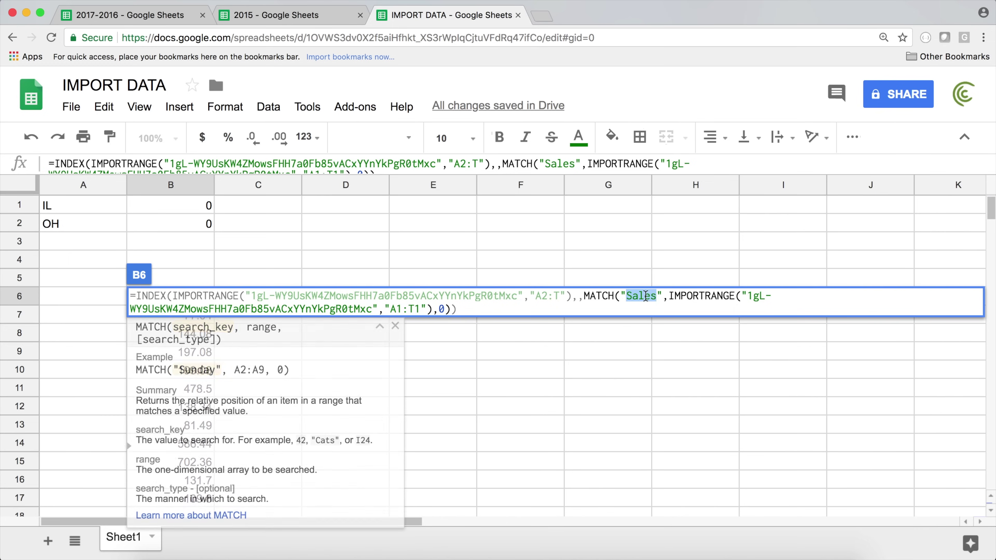
{"action": "left_click", "coordinate": [645, 296]}
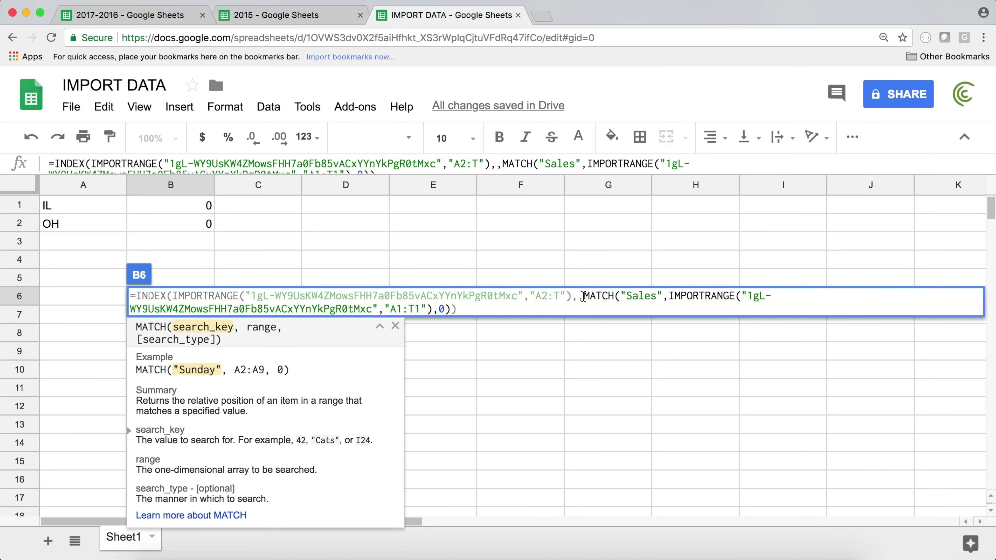
{"action": "key", "text": "Return"}
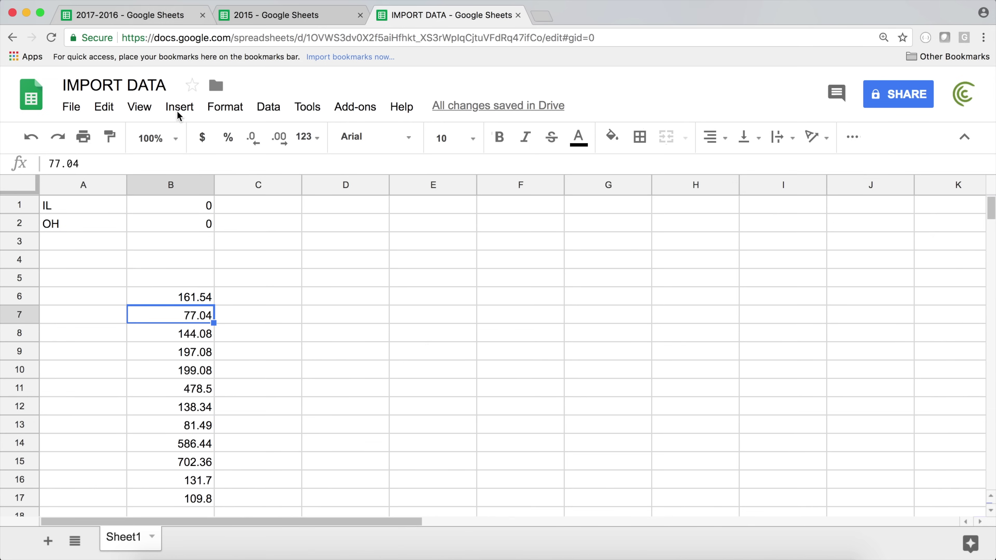
{"action": "double_click", "coordinate": [170, 298]}
{"action": "left_click", "coordinate": [137, 296]}
{"action": "type", "text": "SUM("}
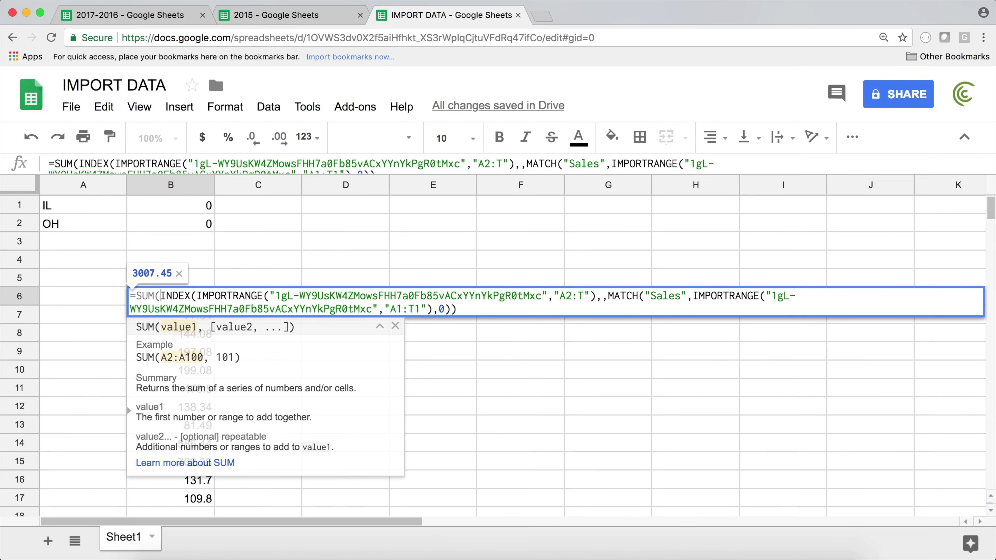
{"action": "left_click", "coordinate": [509, 306]}
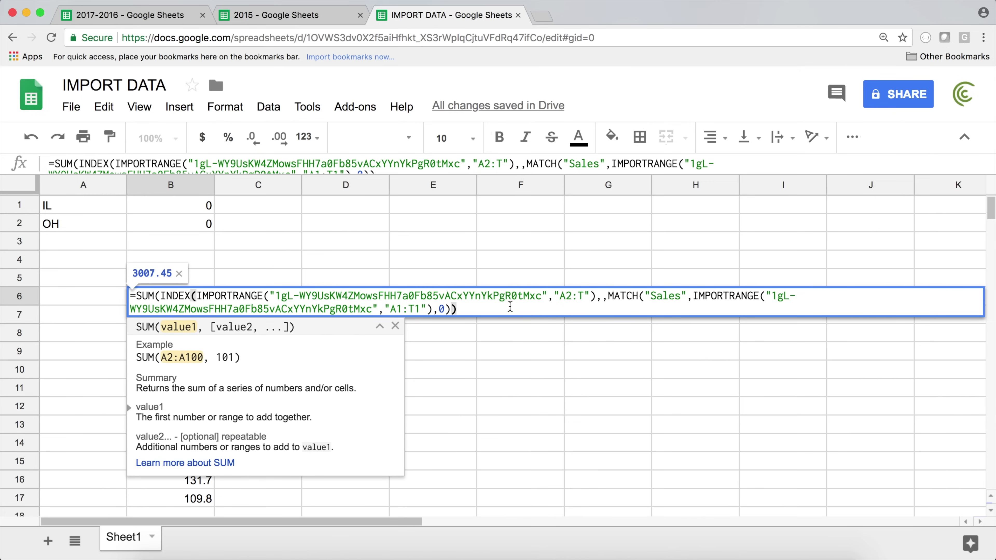
{"action": "type", "text": ")"}
{"action": "key", "text": "Return"}
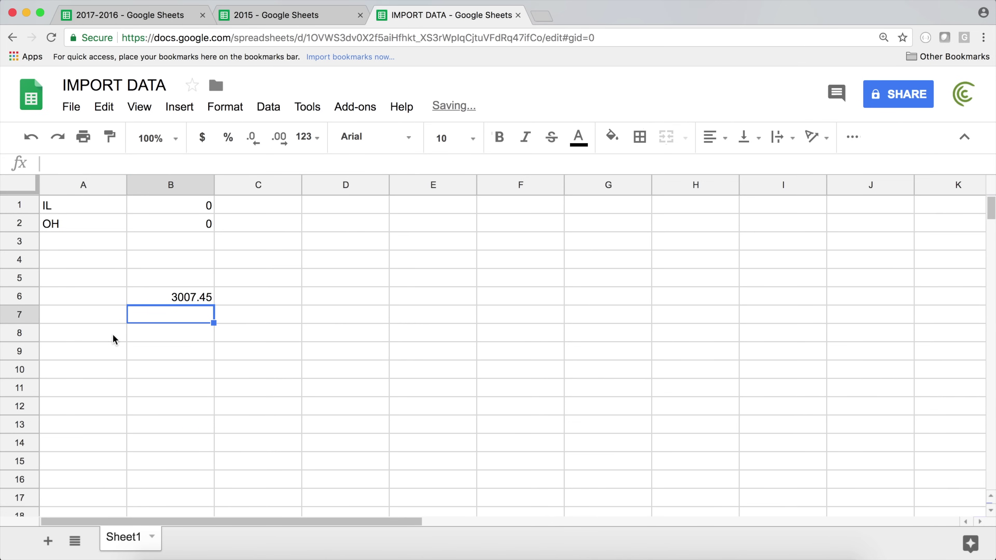
{"action": "double_click", "coordinate": [154, 300]}
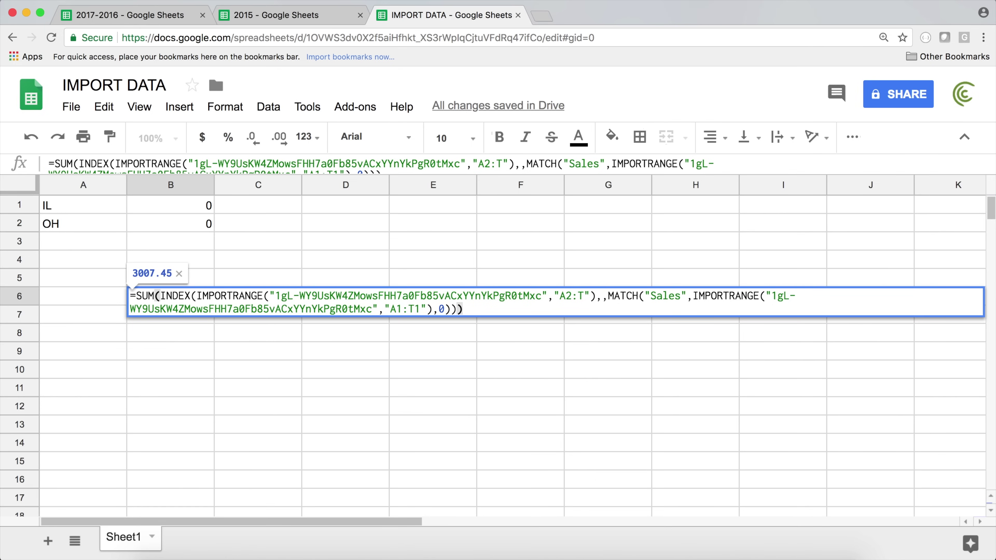
Step: Enter 'Sales' as a label in B5 and as the row label in A6
{"action": "left_click", "coordinate": [183, 278]}
{"action": "type", "text": "Sales"}
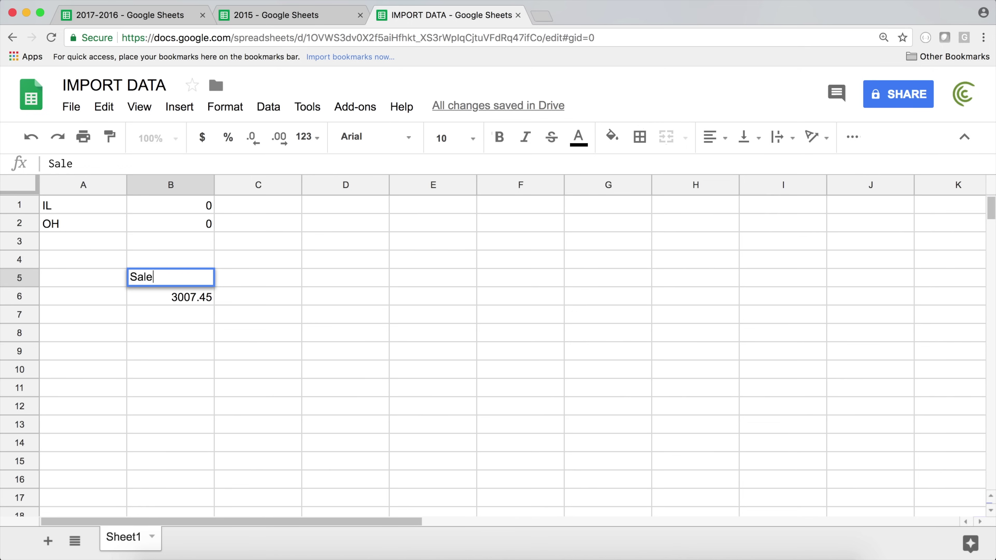
{"action": "key", "text": "Return"}
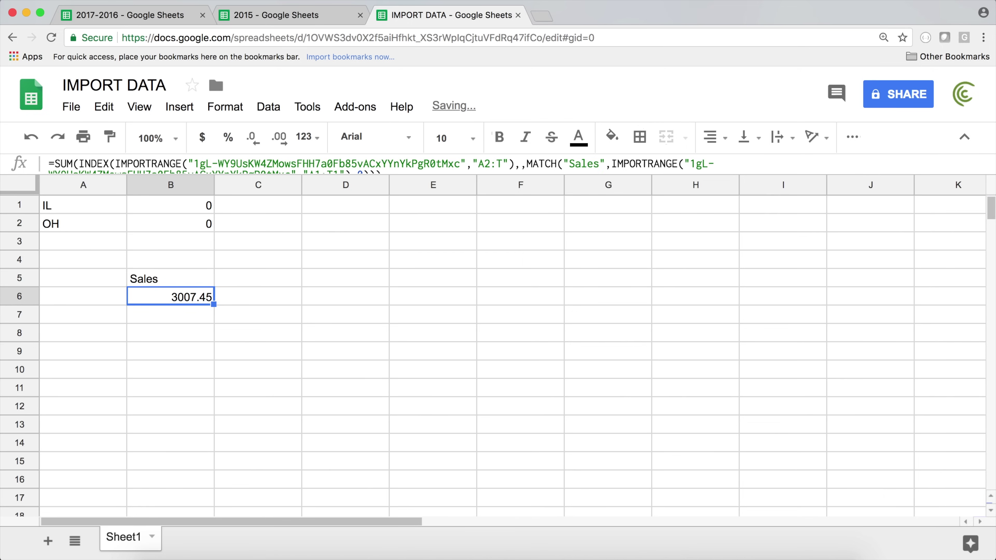
{"action": "left_click", "coordinate": [109, 303]}
{"action": "type", "text": "Sales"}
{"action": "key", "text": "Up"}
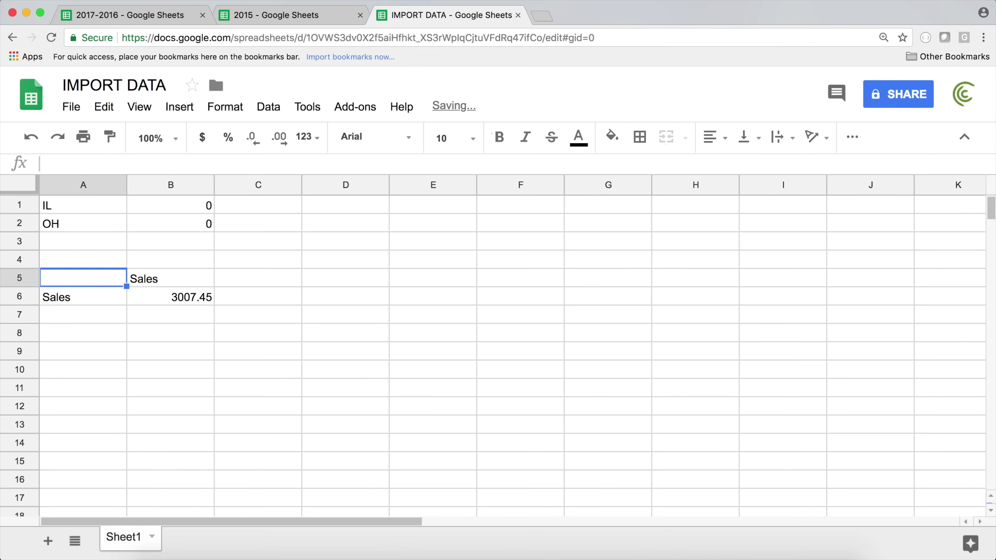
{"action": "left_click", "coordinate": [171, 278]}
Step: Replace the hard-coded "Sales" in B6's MATCH with a reference to A6, keeping 3007.45
{"action": "left_click", "coordinate": [171, 297]}
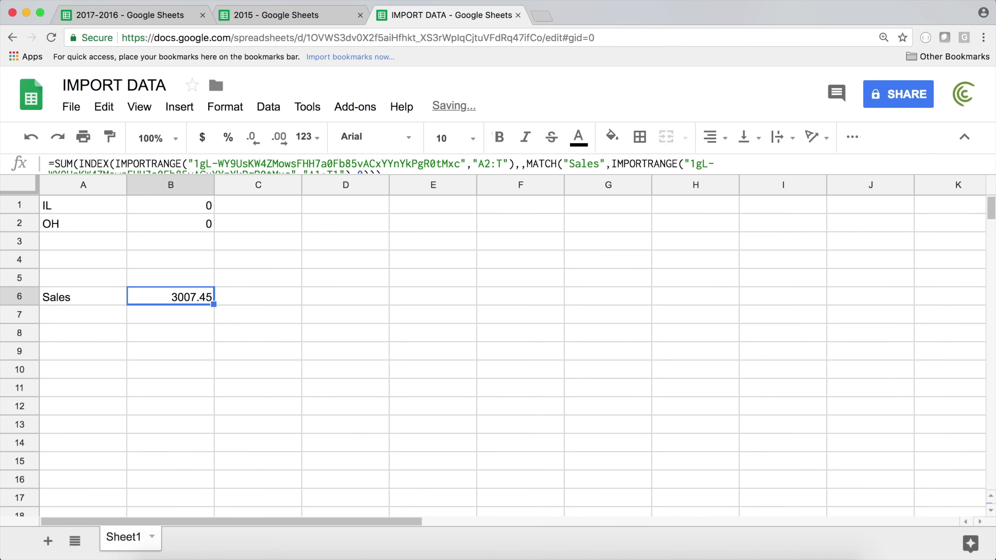
{"action": "double_click", "coordinate": [160, 303]}
{"action": "left_click_drag", "start_coordinate": [647, 297], "coordinate": [682, 297]}
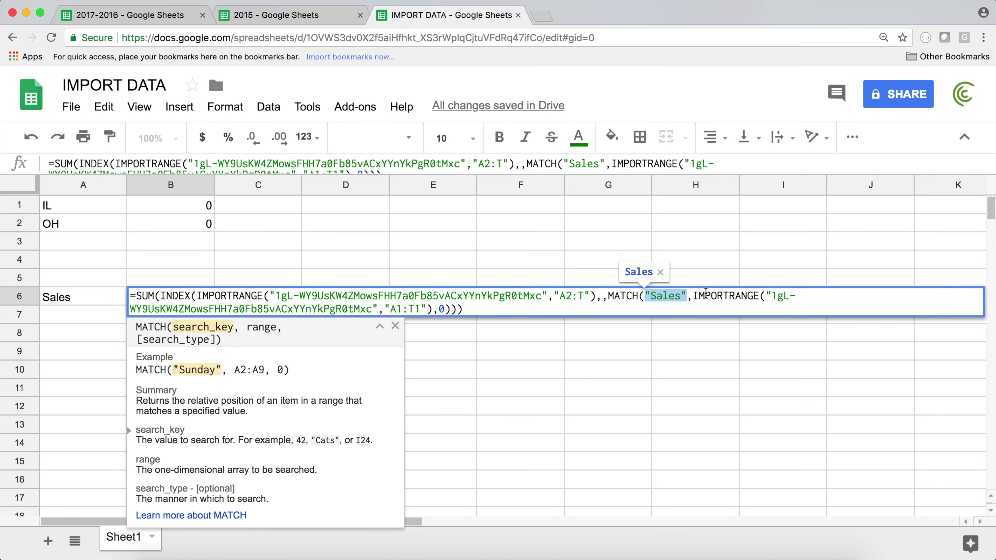
{"action": "key", "text": "BackSpace"}
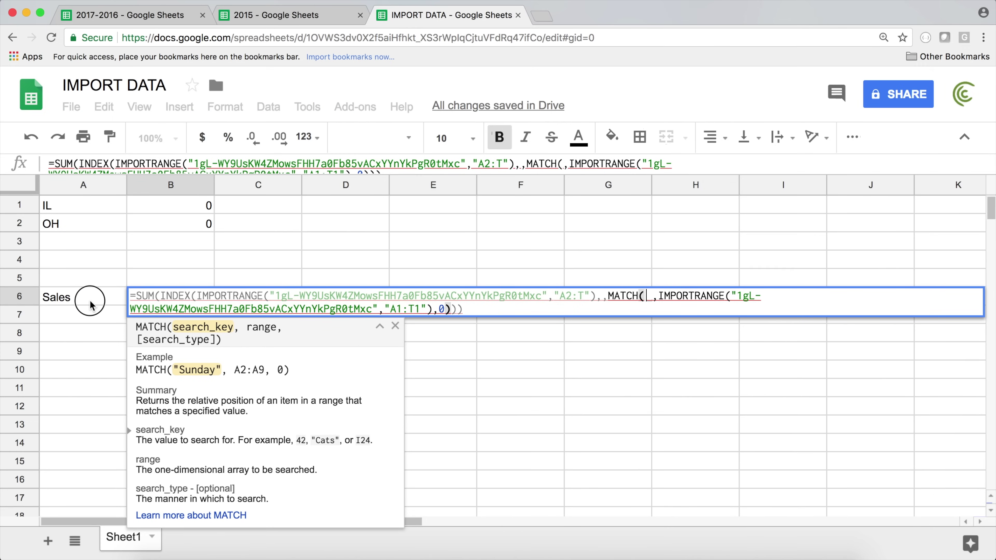
{"action": "left_click", "coordinate": [89, 302]}
{"action": "key", "text": "Return"}
{"action": "left_click", "coordinate": [170, 297]}
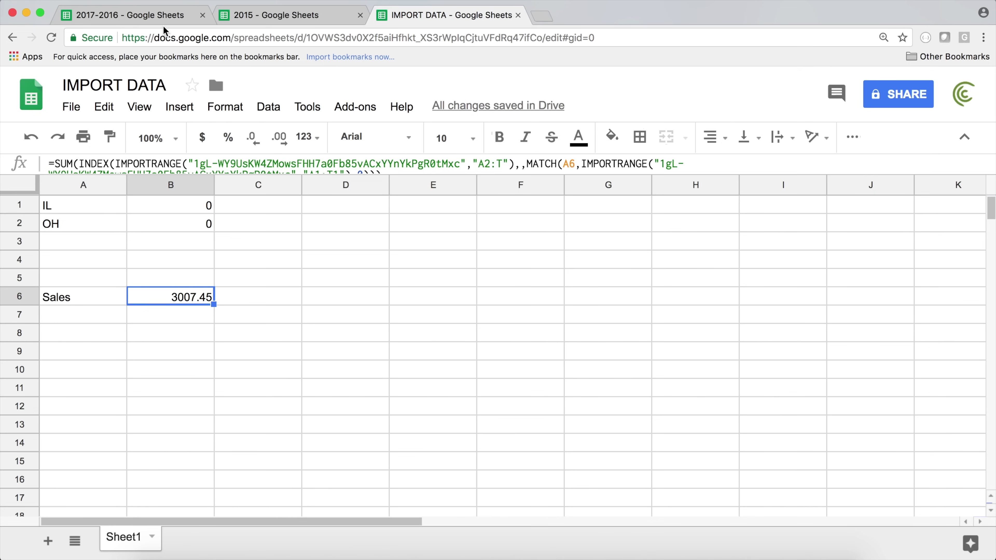
Step: Delete the empty columns B and C from the 2017-2016 sheet
{"action": "left_click", "coordinate": [158, 19]}
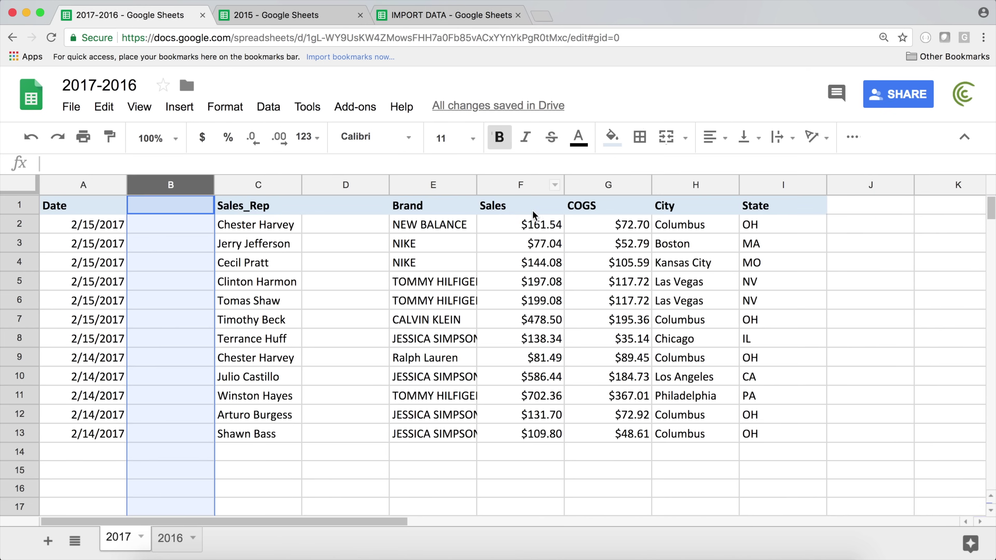
{"action": "right_click", "coordinate": [175, 186]}
{"action": "left_click", "coordinate": [283, 359]}
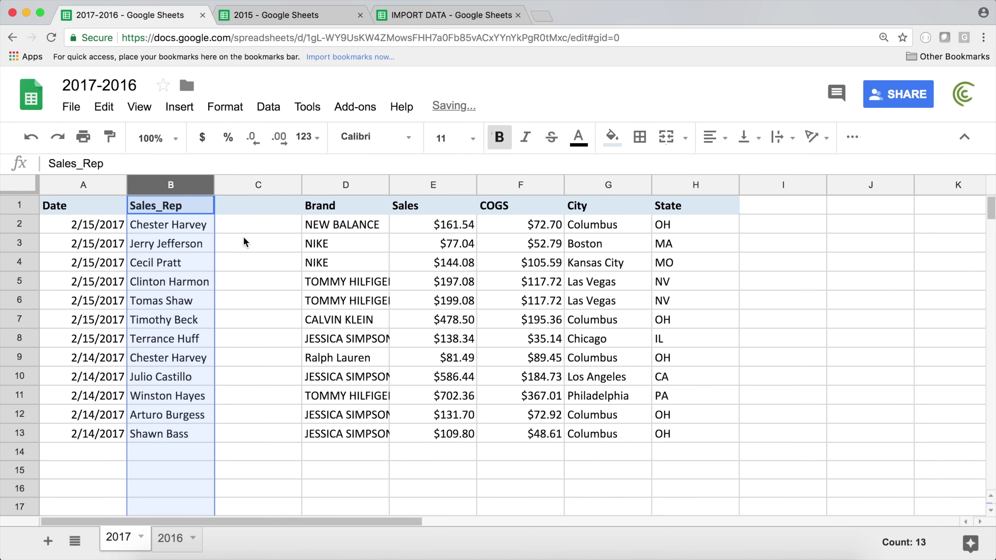
{"action": "right_click", "coordinate": [254, 189]}
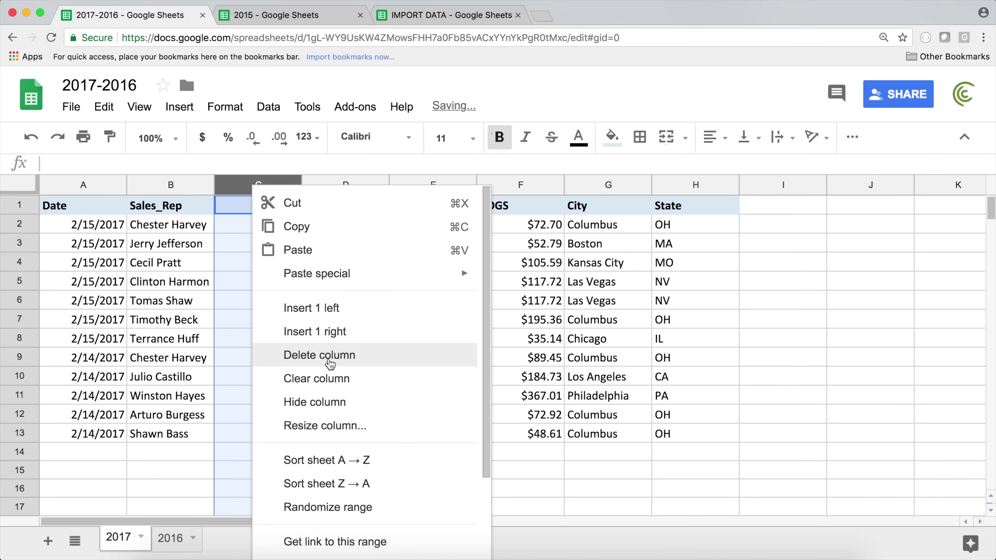
{"action": "left_click", "coordinate": [291, 355]}
{"action": "left_click", "coordinate": [94, 207]}
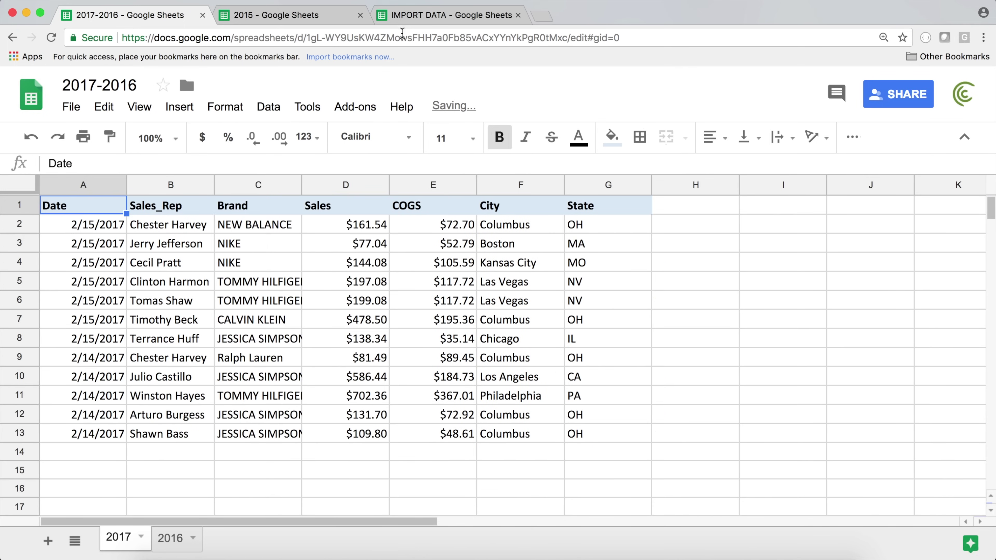
Step: Check the IMPORT DATA totals (IL 138.34, OH 963.03) against the source sheet's COGS header
{"action": "left_click", "coordinate": [409, 22]}
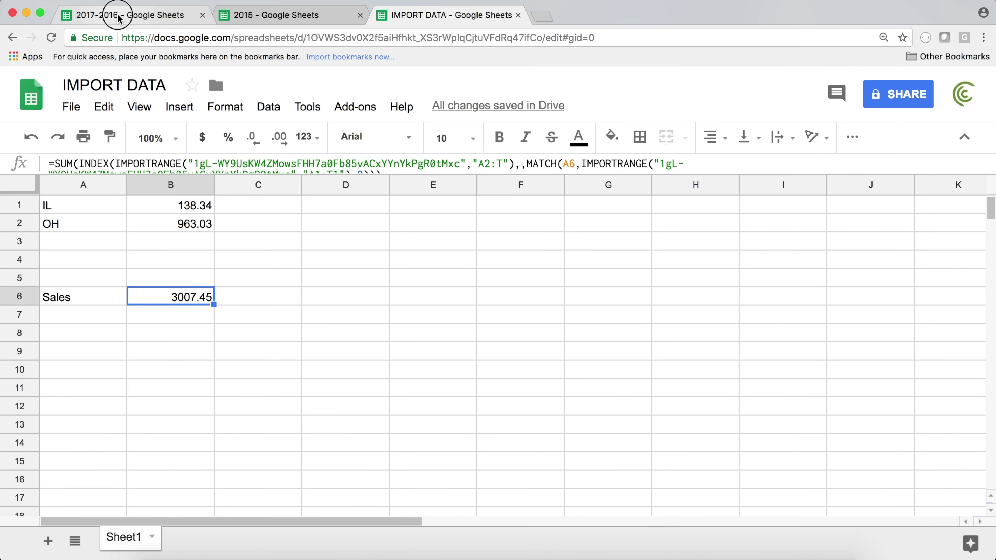
{"action": "left_click", "coordinate": [118, 17]}
{"action": "left_click", "coordinate": [412, 207]}
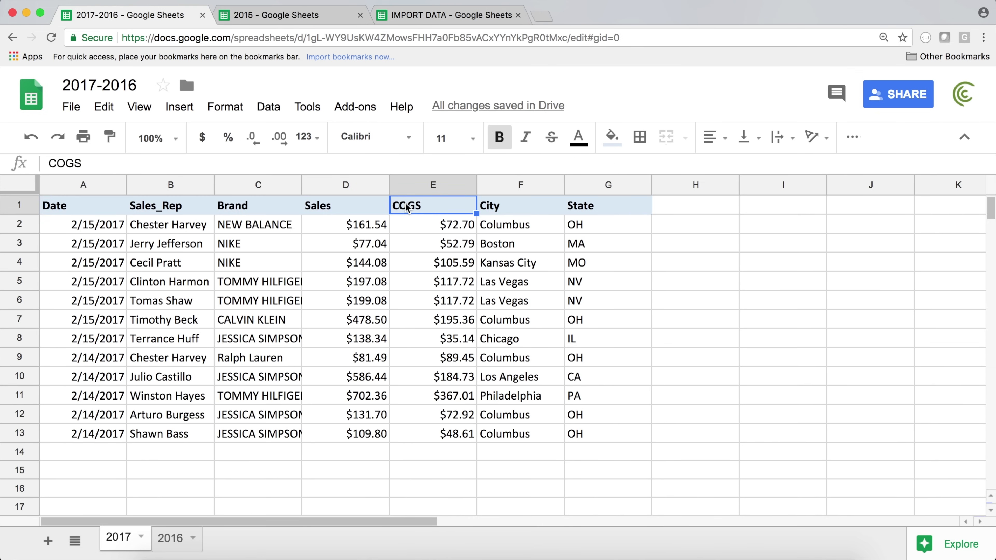
{"action": "left_click", "coordinate": [432, 20]}
{"action": "left_click", "coordinate": [96, 285]}
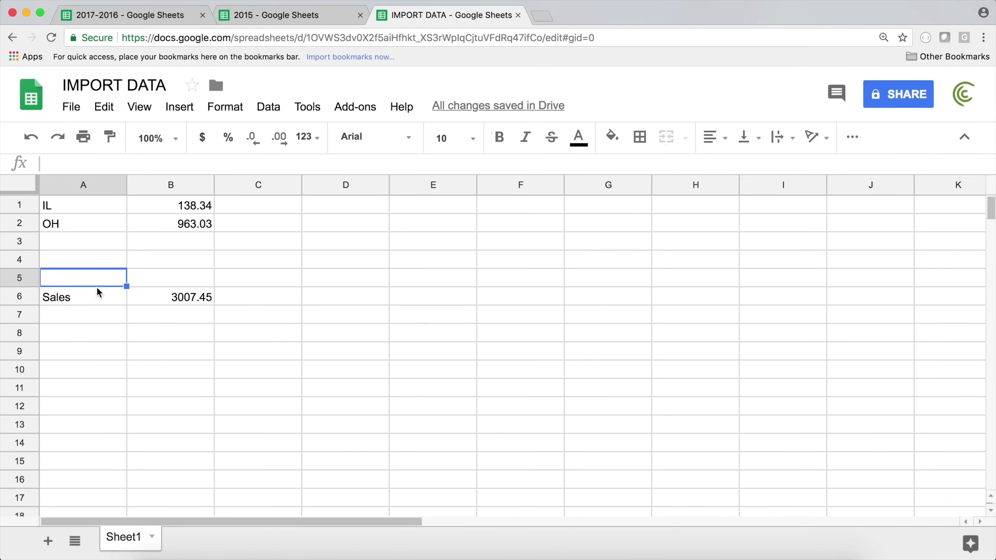
Step: Relabel A6 as 'COGs' so B6 totals 1459.74
{"action": "left_click", "coordinate": [97, 289]}
{"action": "type", "text": "COGs"}
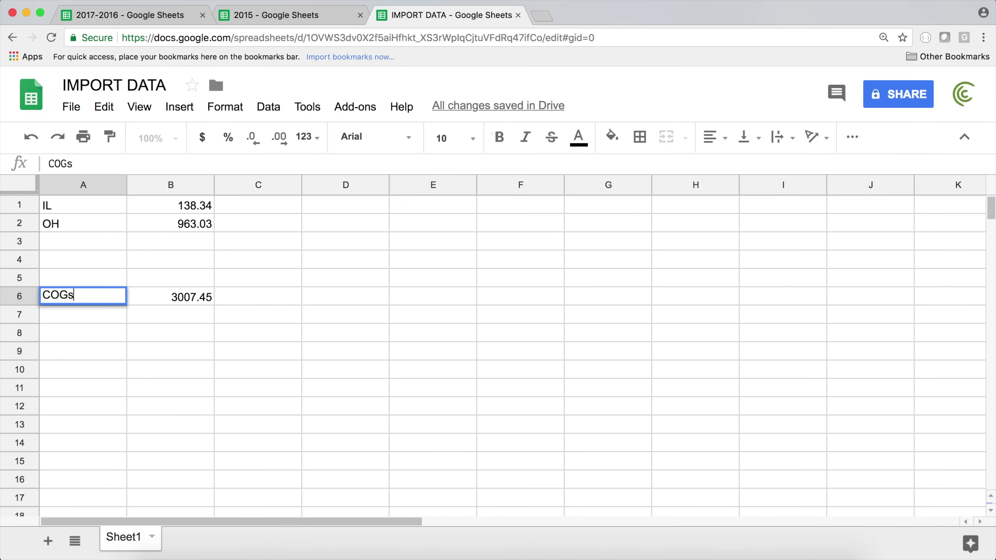
{"action": "key", "text": "Return"}
{"action": "key", "text": "Up"}
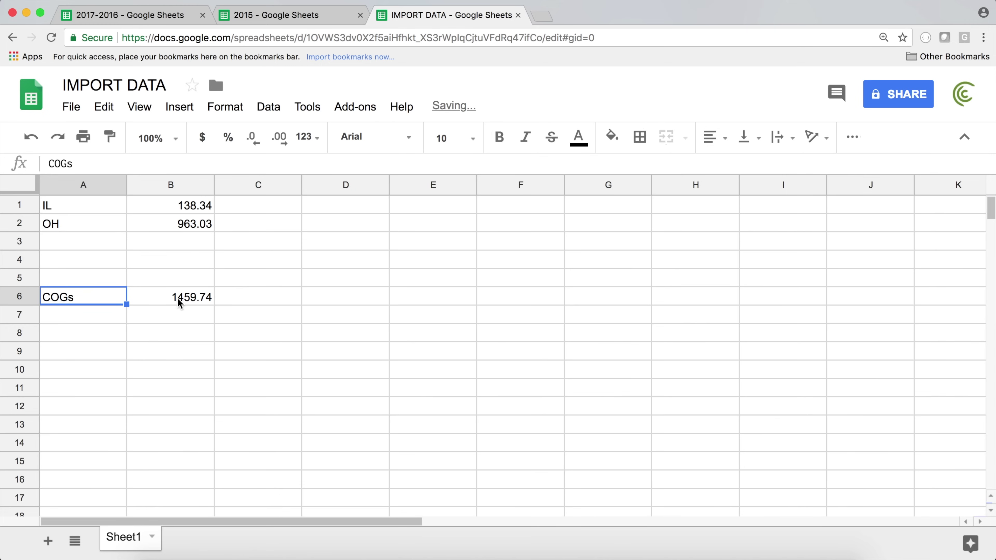
{"action": "left_click", "coordinate": [178, 302]}
{"action": "left_click", "coordinate": [96, 300]}
{"action": "left_click", "coordinate": [139, 291]}
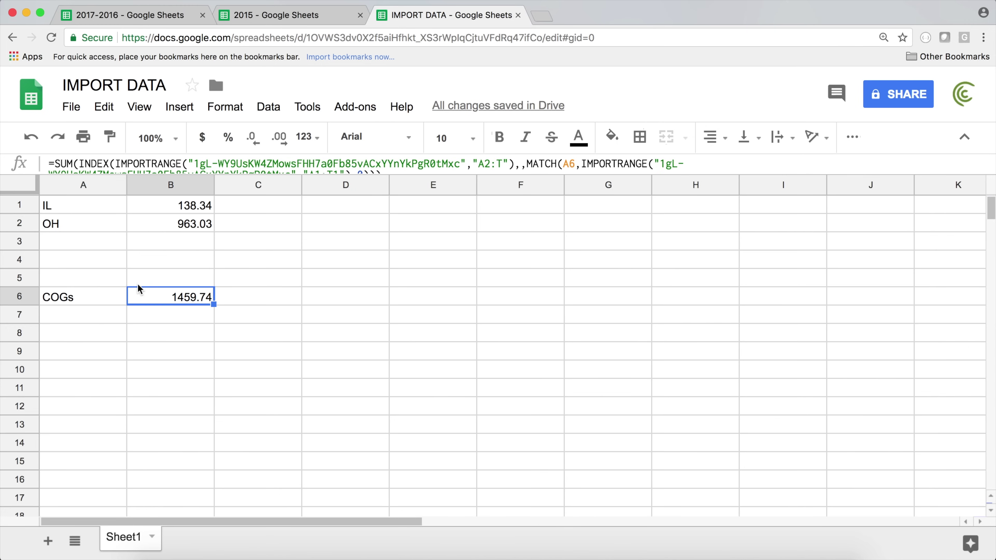
Step: Add a 'Sales' label in A7 and copy B6's formula into B7, totalling 3007.45
{"action": "left_click", "coordinate": [112, 333]}
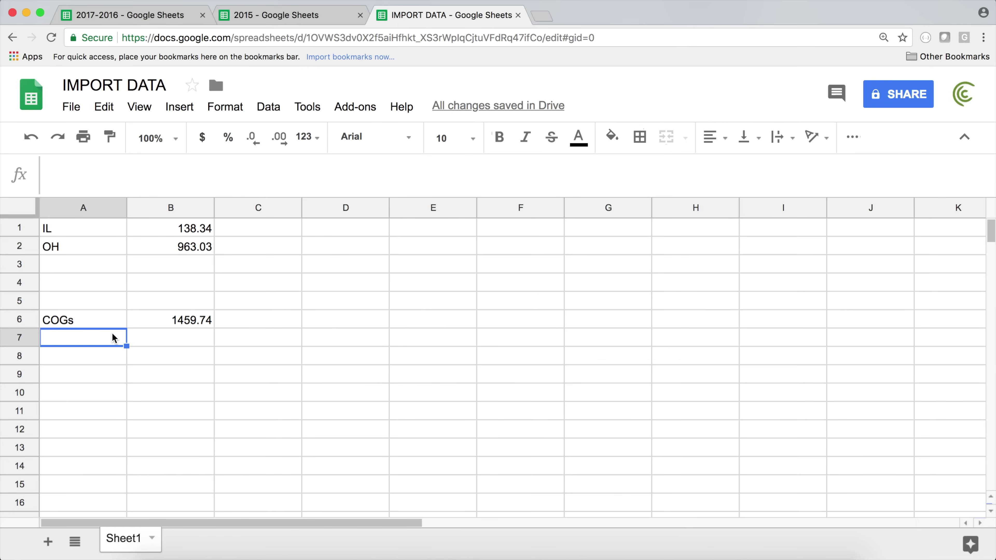
{"action": "type", "text": "Sales"}
{"action": "key", "text": "Return"}
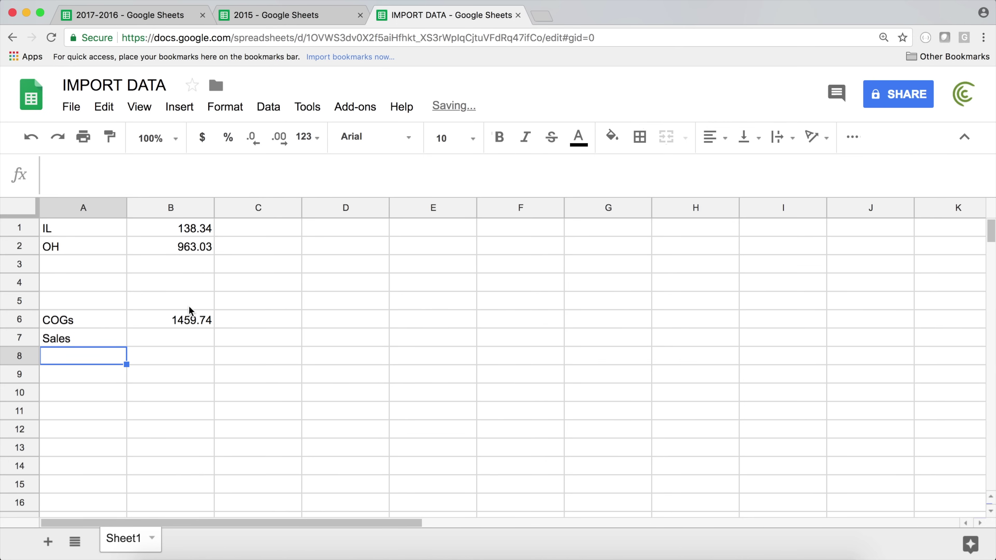
{"action": "left_click", "coordinate": [190, 312]}
{"action": "left_click_drag", "start_coordinate": [213, 328], "coordinate": [213, 345]}
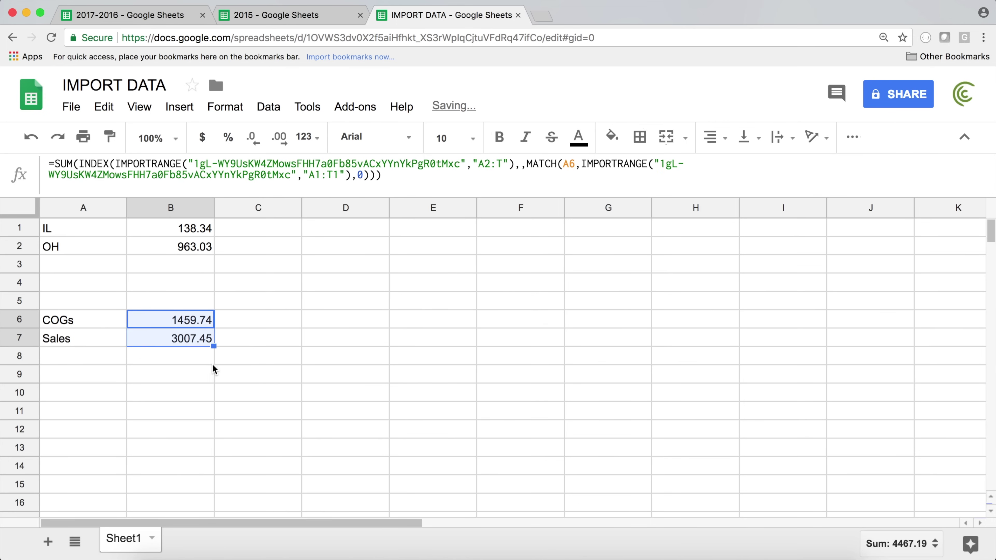
{"action": "left_click", "coordinate": [180, 340]}
{"action": "double_click", "coordinate": [186, 340]}
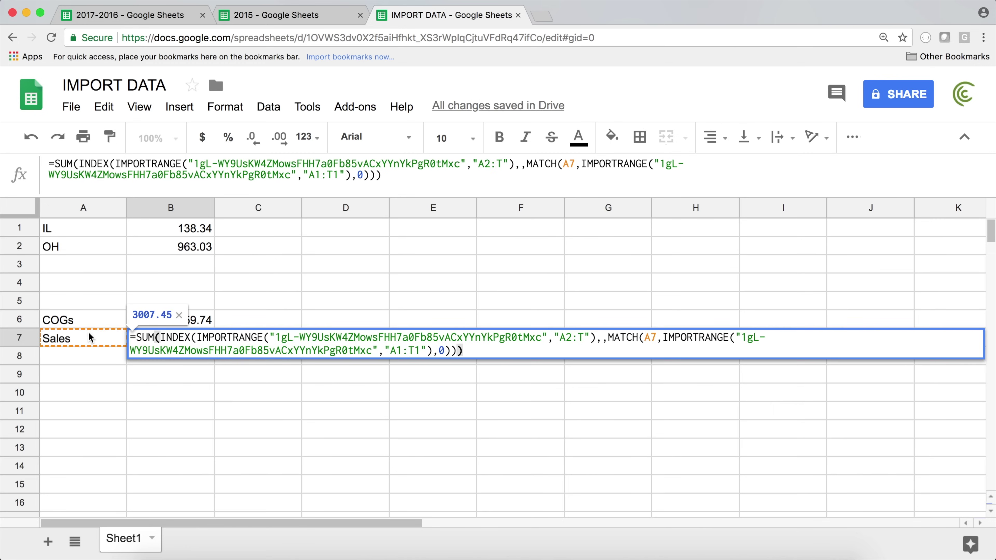
{"action": "key", "text": "Escape"}
{"action": "double_click", "coordinate": [181, 324]}
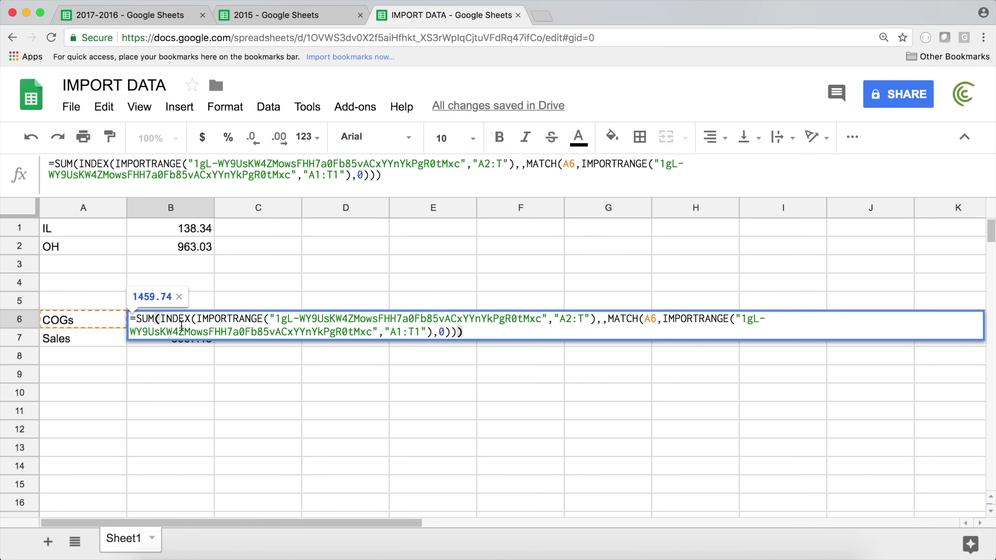
{"action": "key", "text": "Escape"}
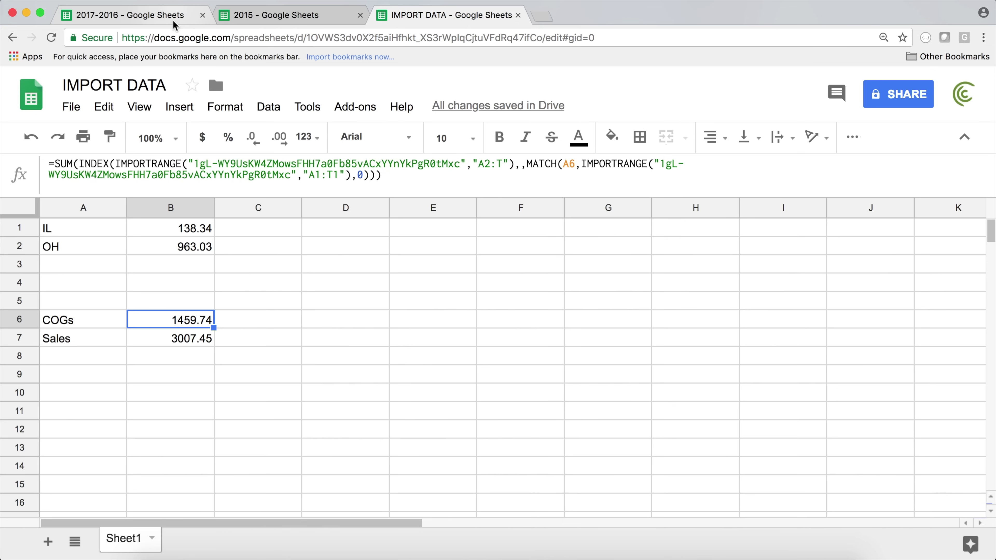
Step: Rename the 2017 sheet's D1 header to 'Sale' and see IMPORT DATA's B7 turn #N/A
{"action": "left_click", "coordinate": [175, 19]}
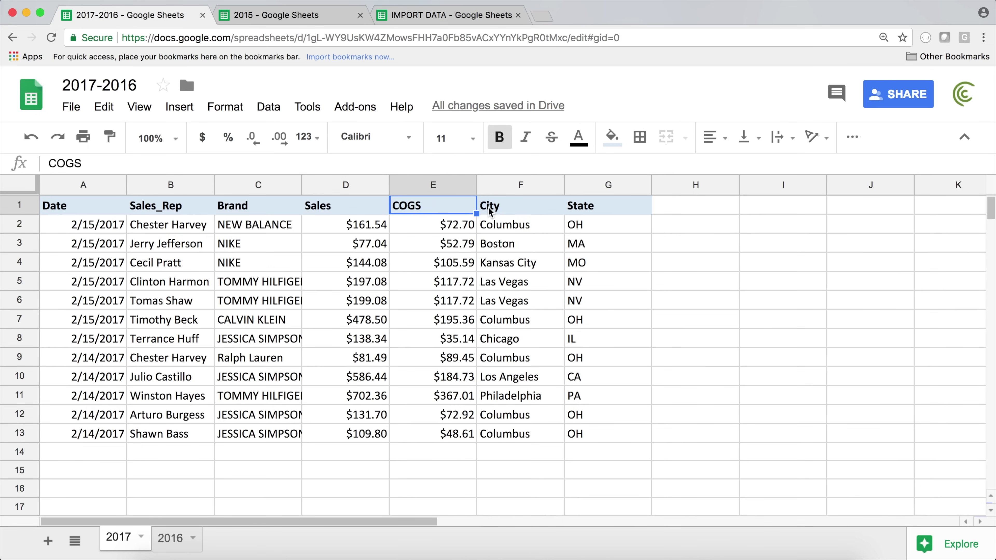
{"action": "left_click_drag", "start_coordinate": [507, 207], "coordinate": [442, 210]}
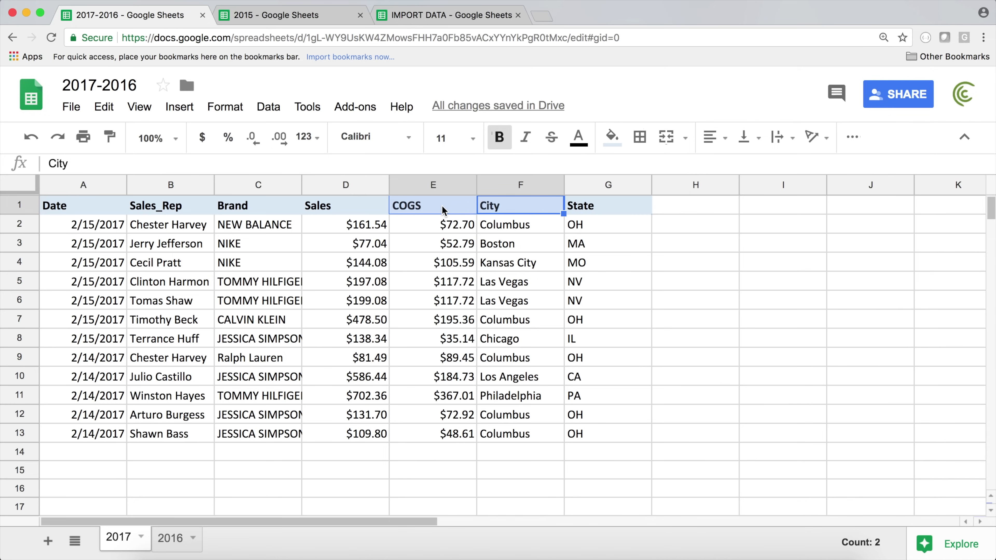
{"action": "double_click", "coordinate": [336, 206]}
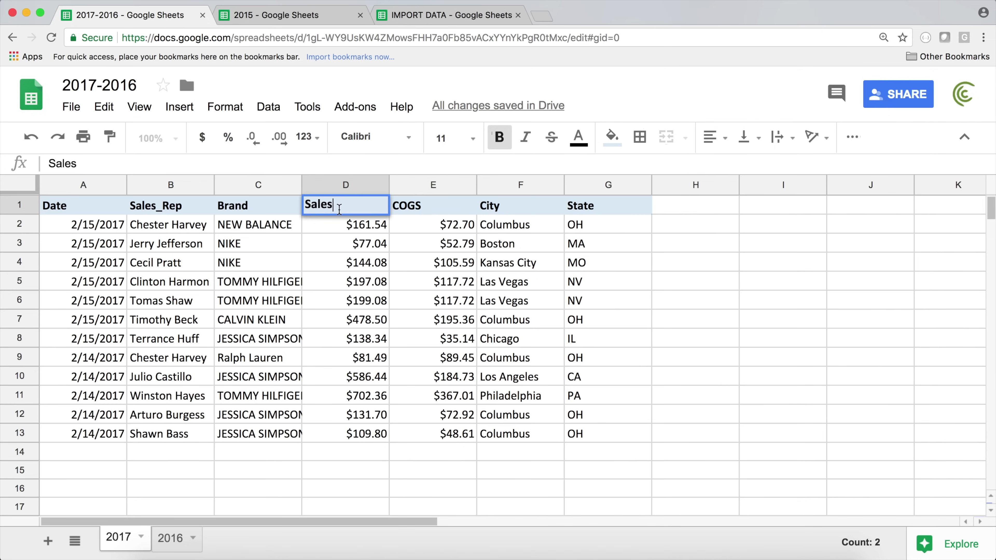
{"action": "key", "text": "BackSpace"}
{"action": "key", "text": "Return"}
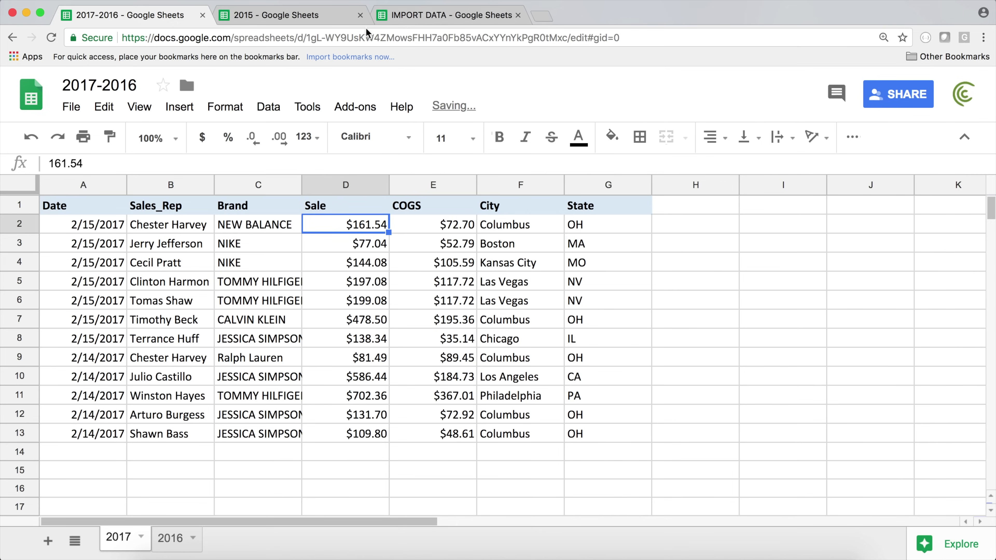
{"action": "left_click", "coordinate": [445, 16]}
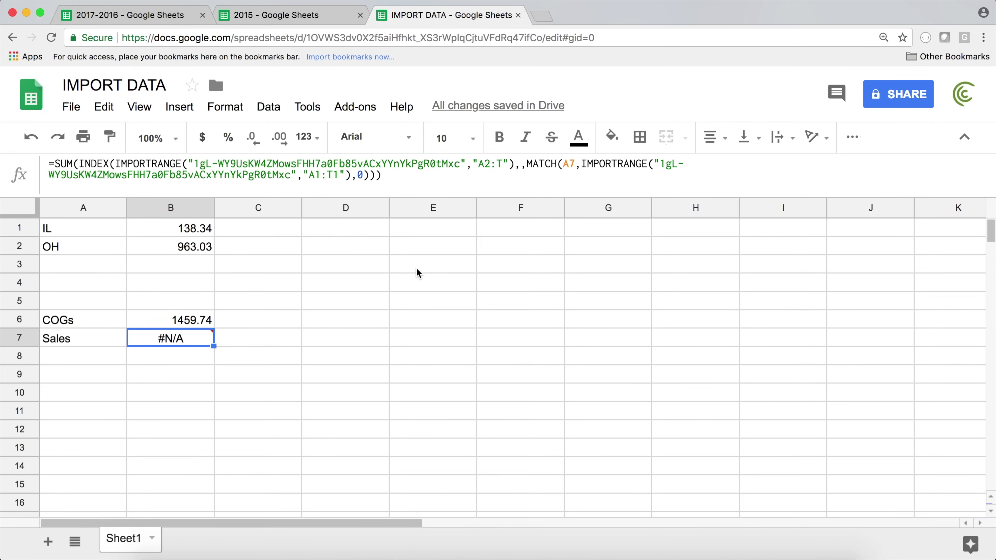
Step: Restore the D1 header to 'Sales'
{"action": "left_click", "coordinate": [159, 7]}
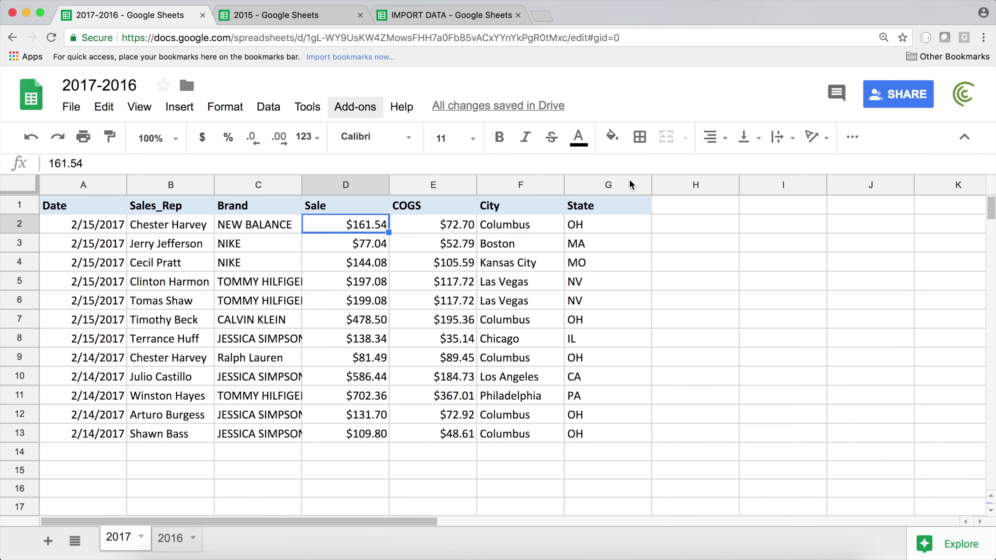
{"action": "double_click", "coordinate": [337, 205]}
{"action": "type", "text": "s"}
{"action": "key", "text": "Return"}
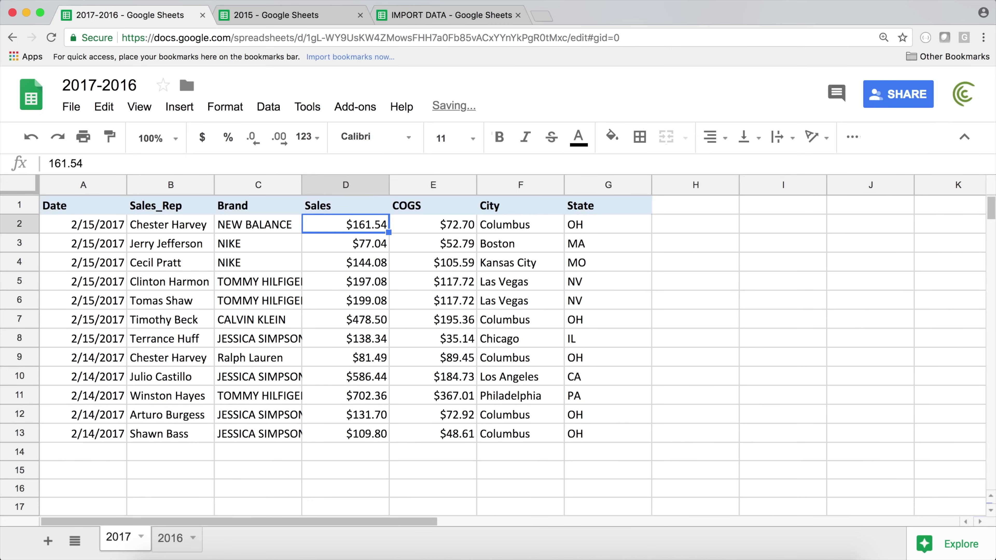